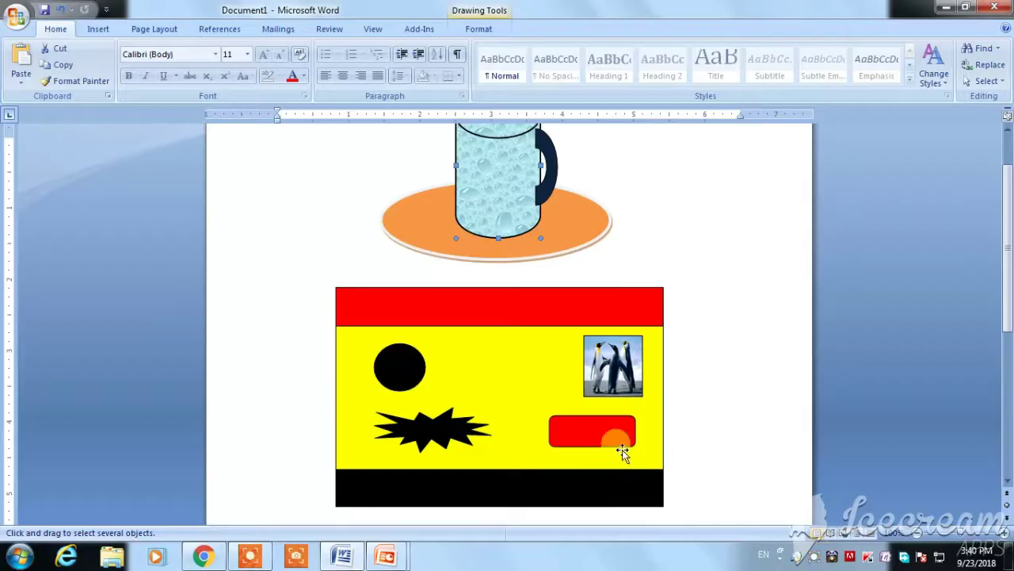
Switch to the Insert ribbon while the mug drawing and yellow card are on the page
click(95, 30)
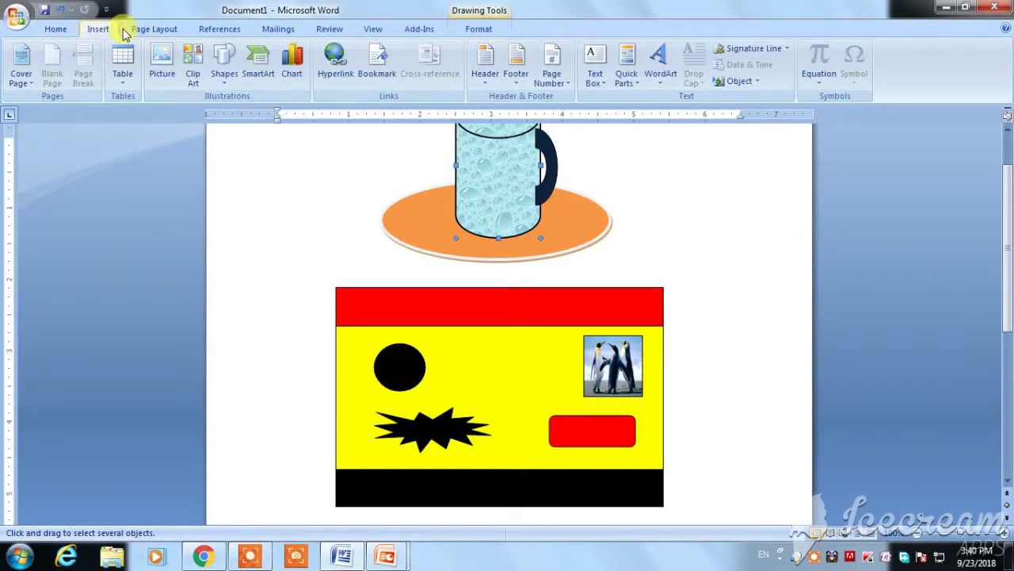
Draw a 16-Point Star from Stars and Banners at the top right, beside the mug
click(225, 74)
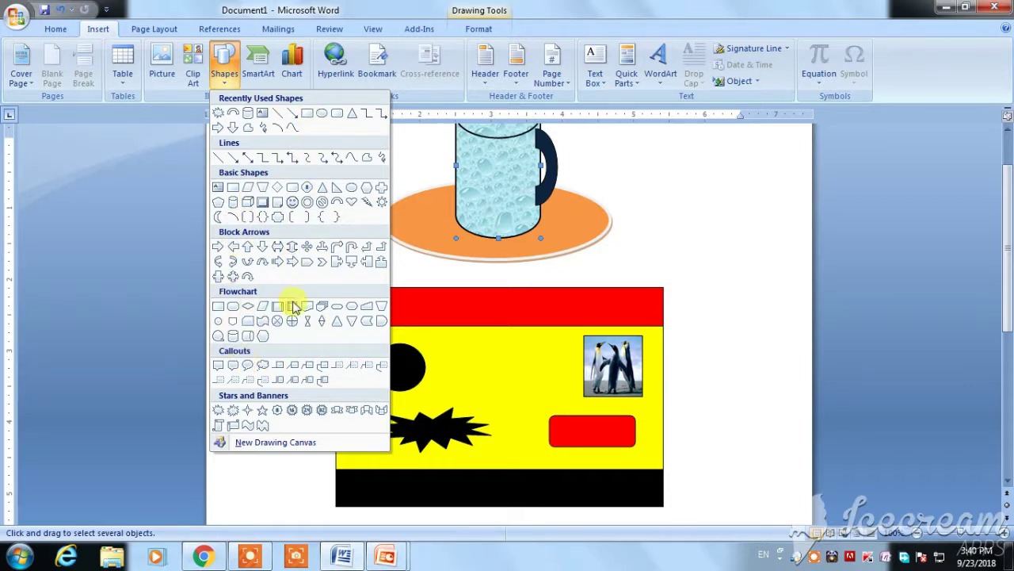
click(278, 412)
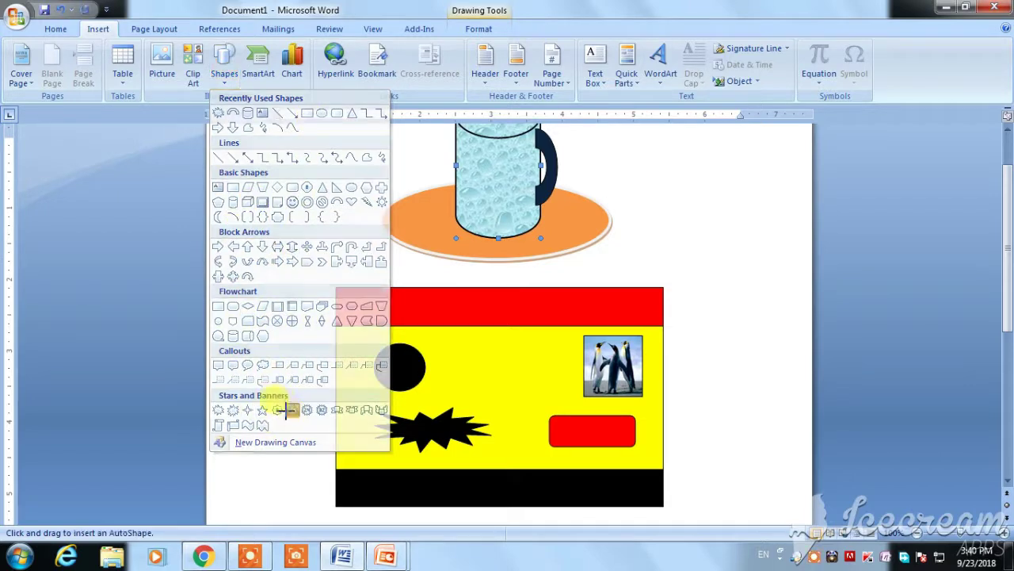
drag(650, 176, 768, 288)
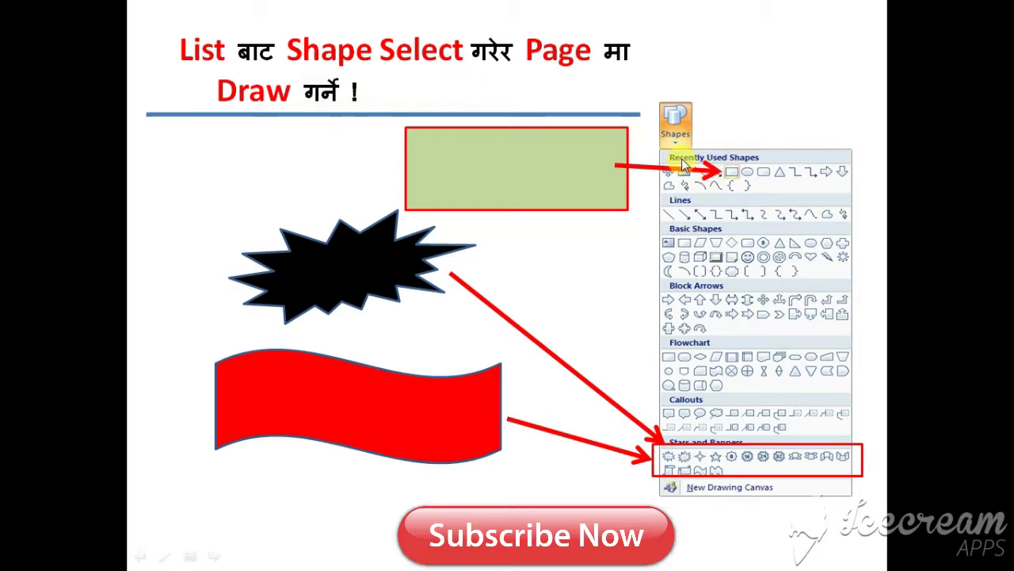
Leave the PowerPoint shapes slide and return to the Word document
key(alt+Tab)
key(alt+Tab)
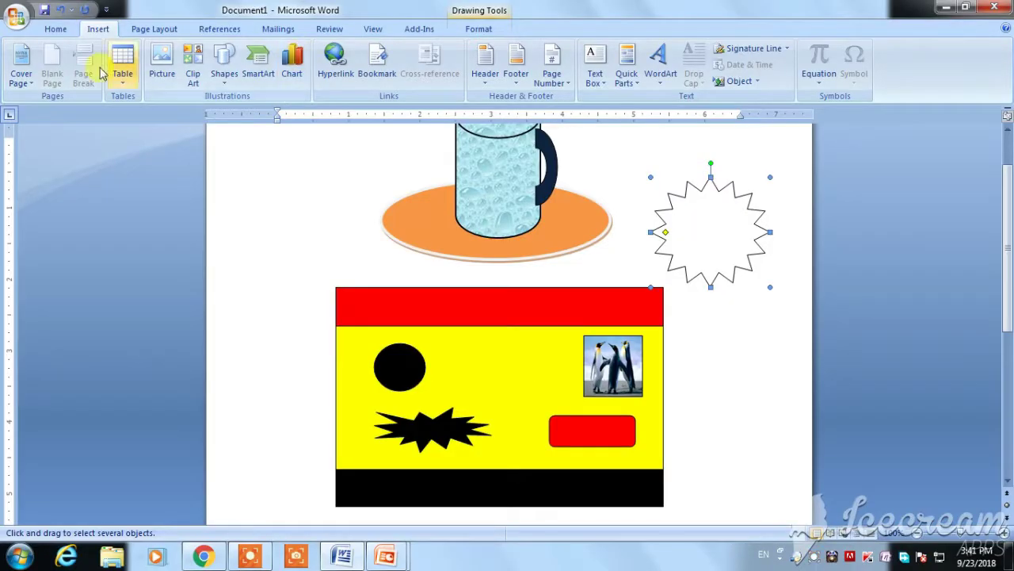
Draw a small Cube from Basic Shapes at the top left, left of the mug
click(224, 68)
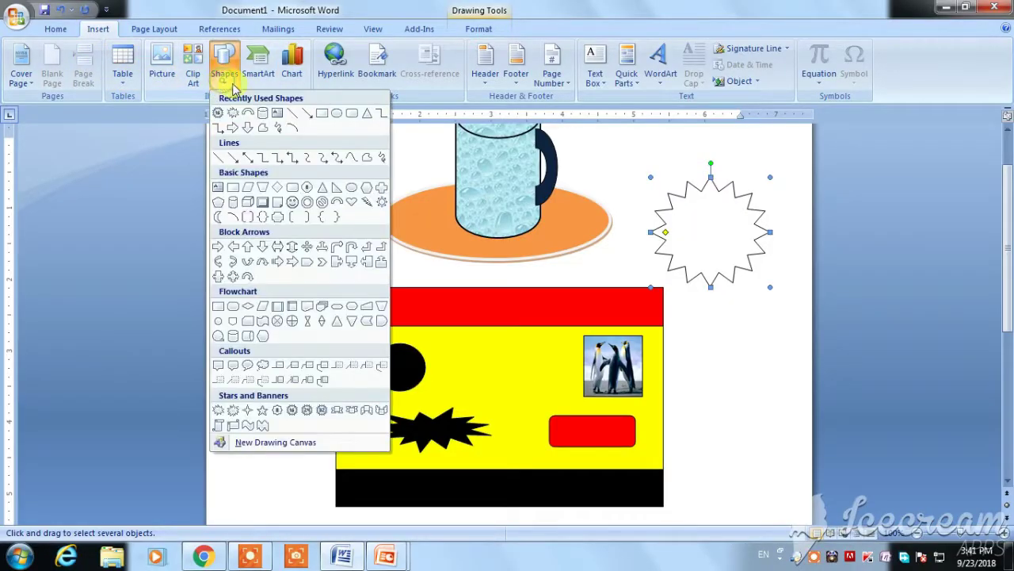
click(248, 201)
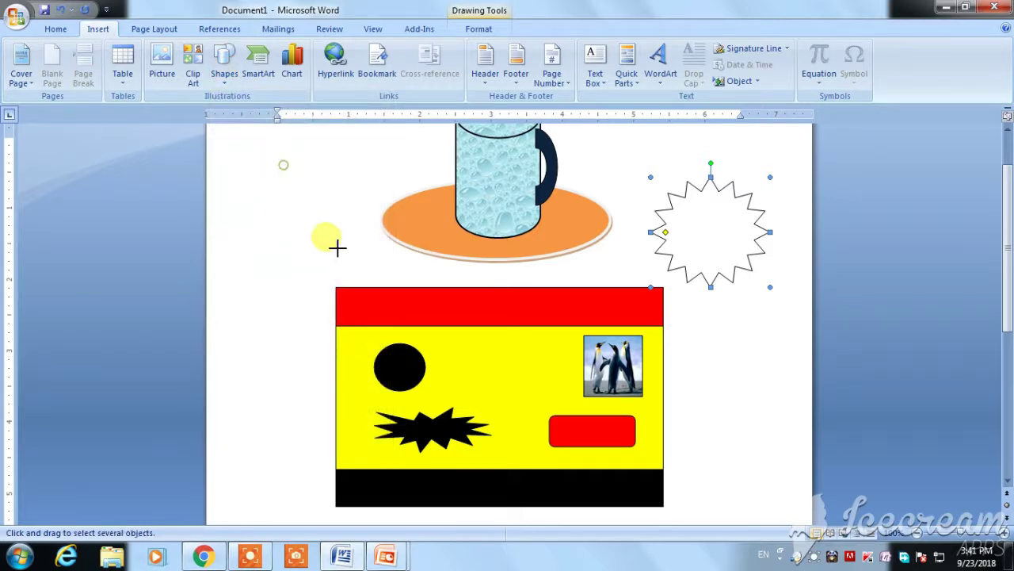
drag(337, 248, 366, 265)
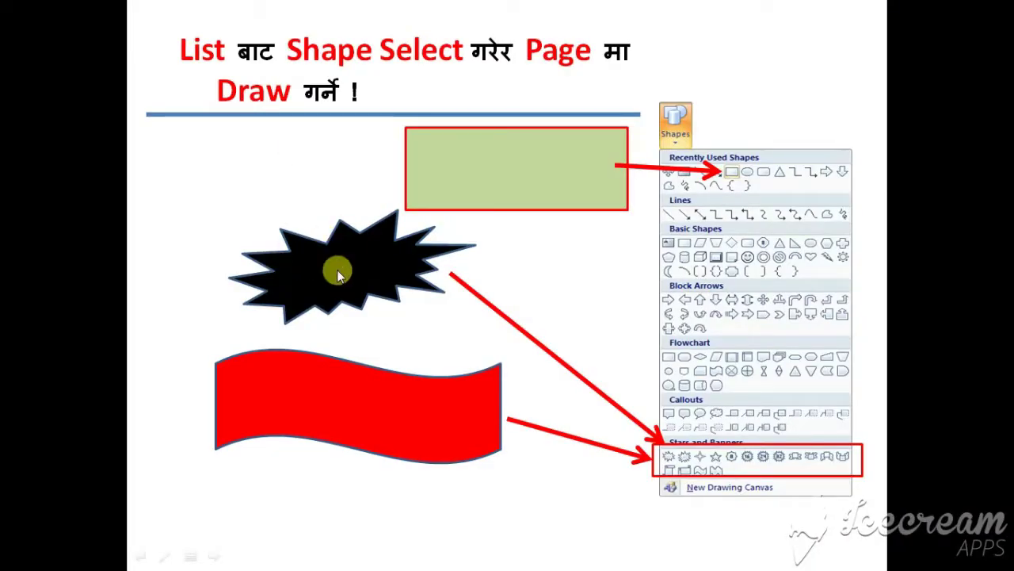
Step between the Add Text and Shape Fill slides, ending on the Add Text slide
click(337, 272)
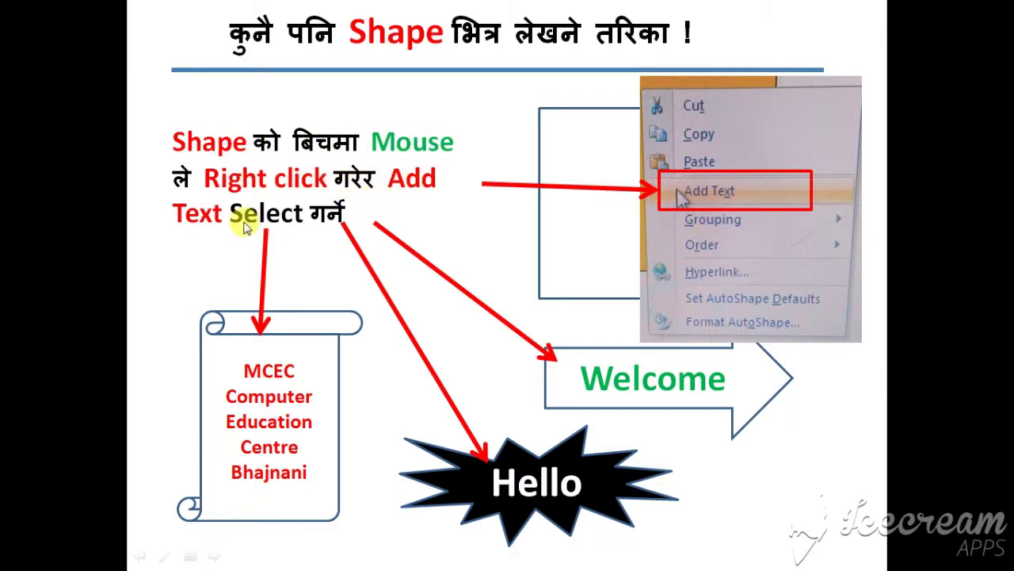
click(588, 149)
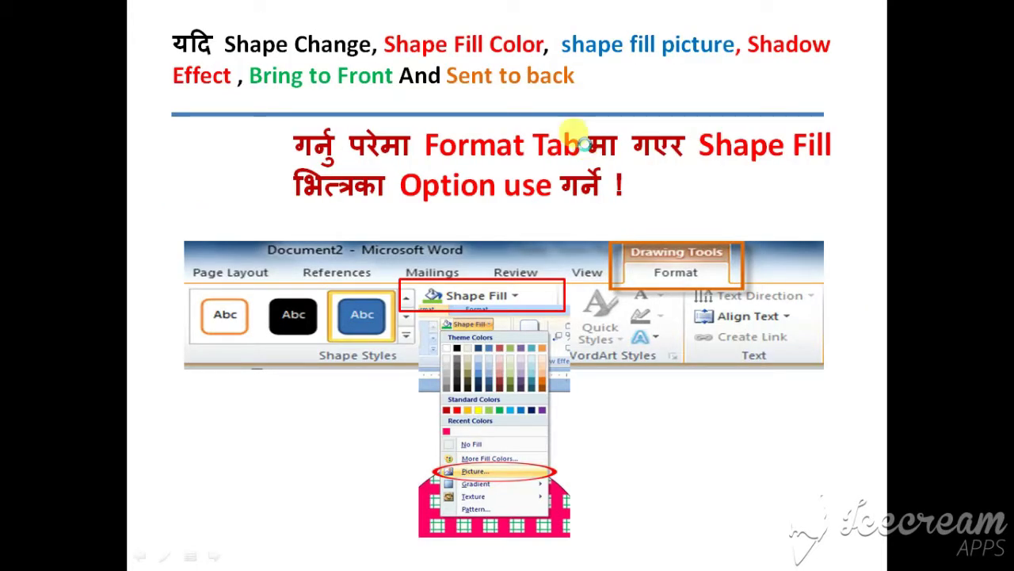
key(Left)
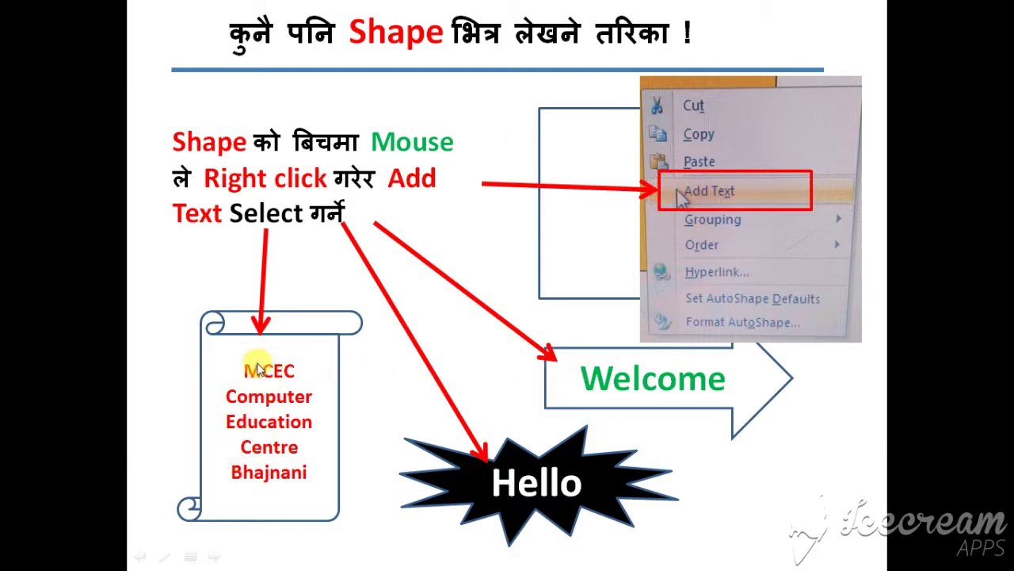
key(Right)
key(Left)
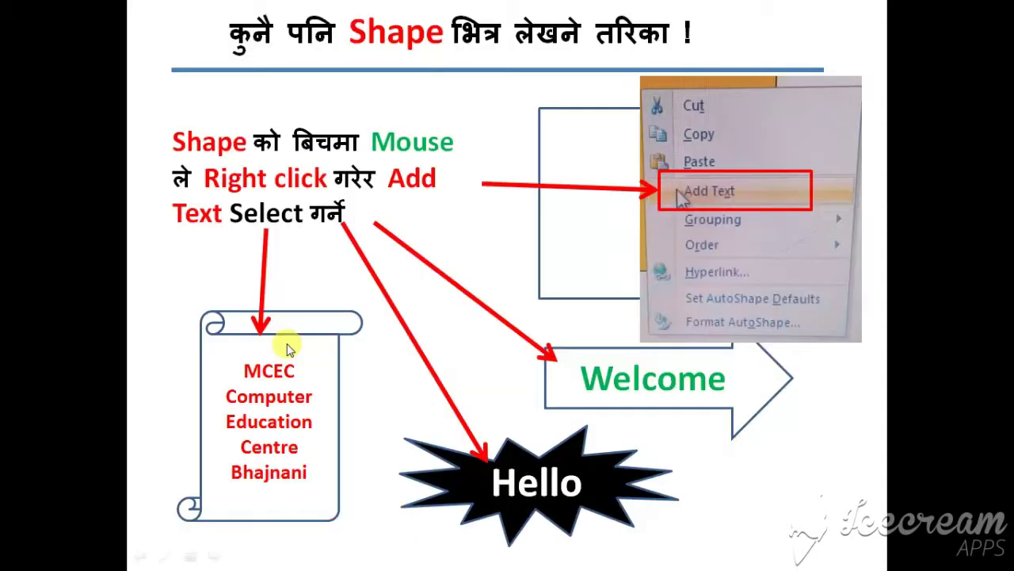
Back in Word, delete the cube and the star from the page
key(alt+Tab)
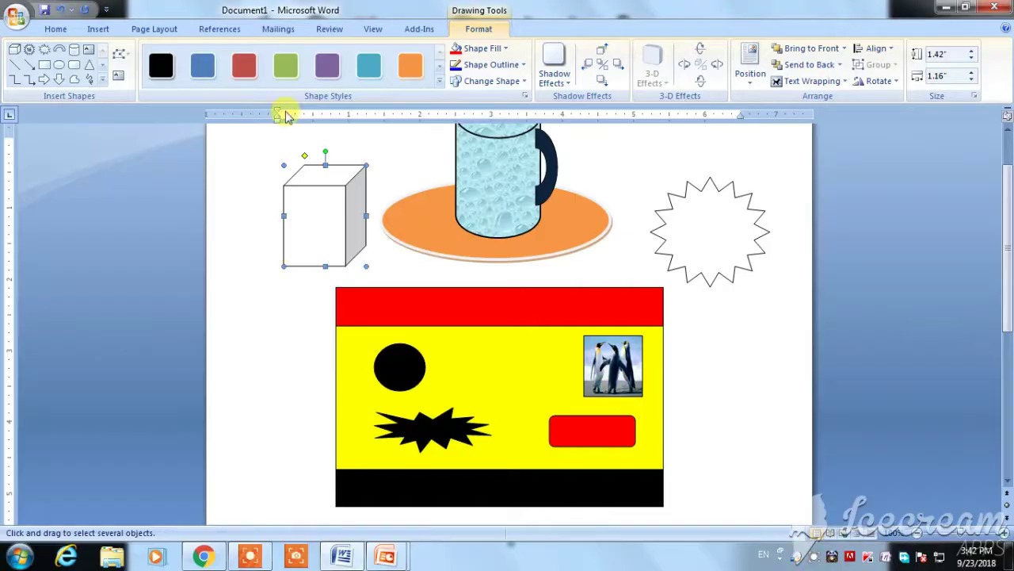
click(279, 264)
click(98, 29)
click(317, 215)
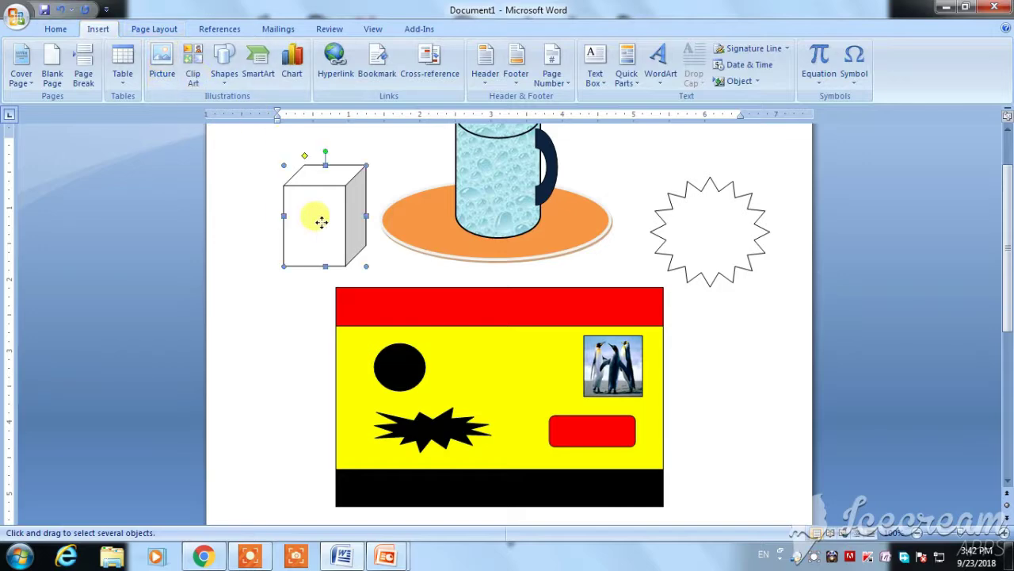
key(Delete)
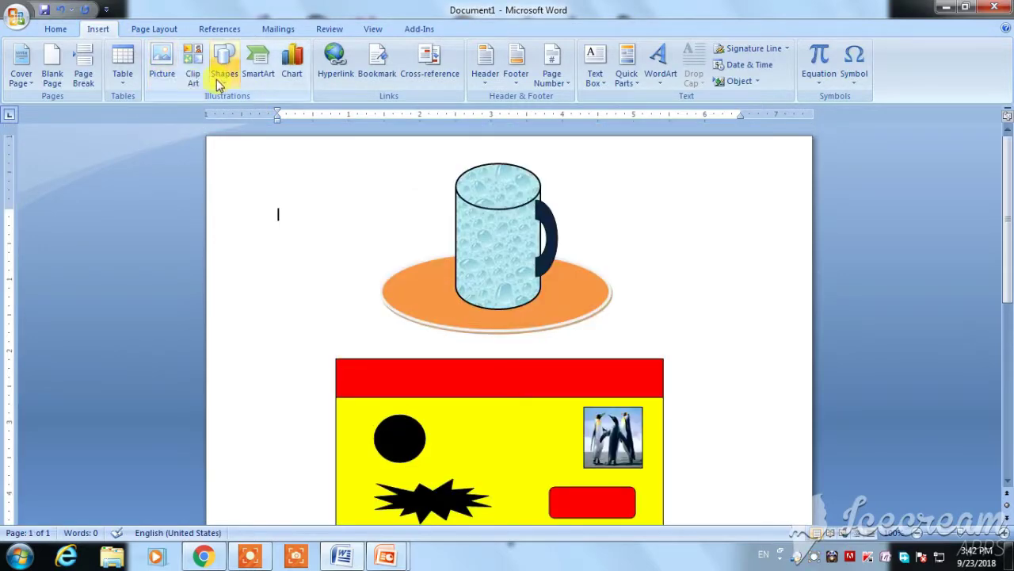
Draw an empty text box at the top right of the page, right of the mug
click(222, 64)
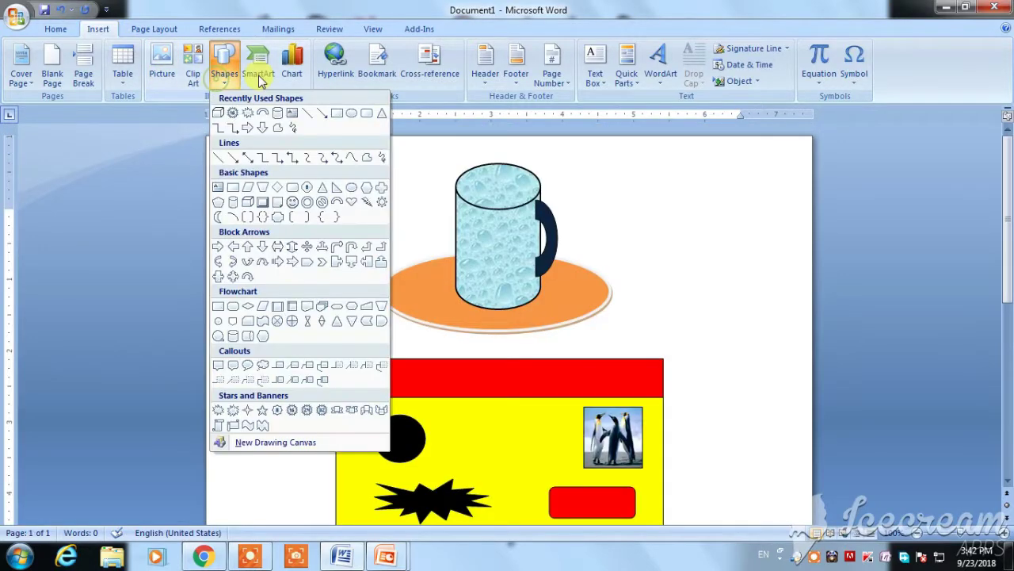
click(292, 113)
drag(618, 175, 768, 259)
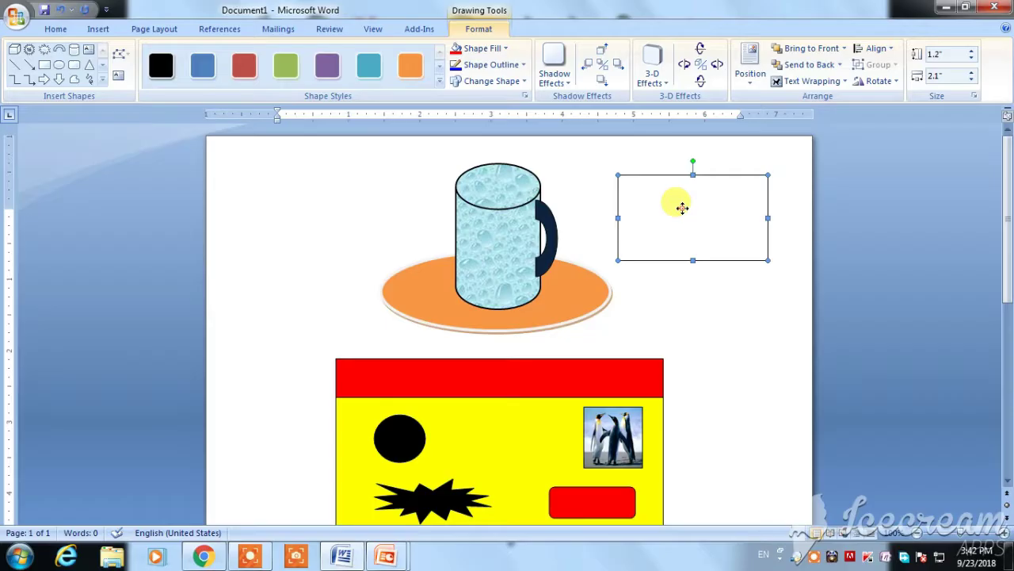
Type three short lines of sample text inside the new text box
right_click(682, 207)
right_click(656, 186)
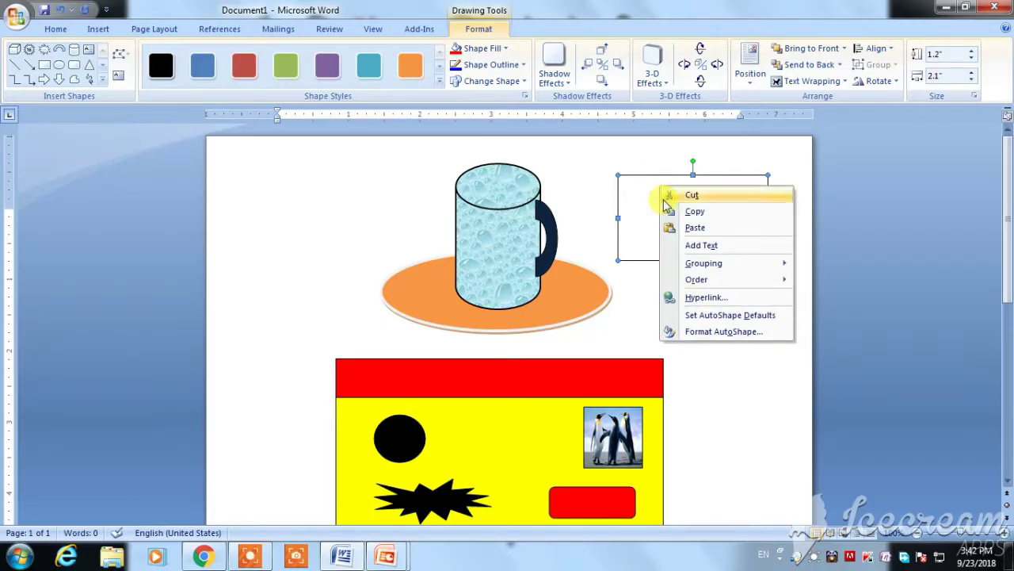
right_click(645, 198)
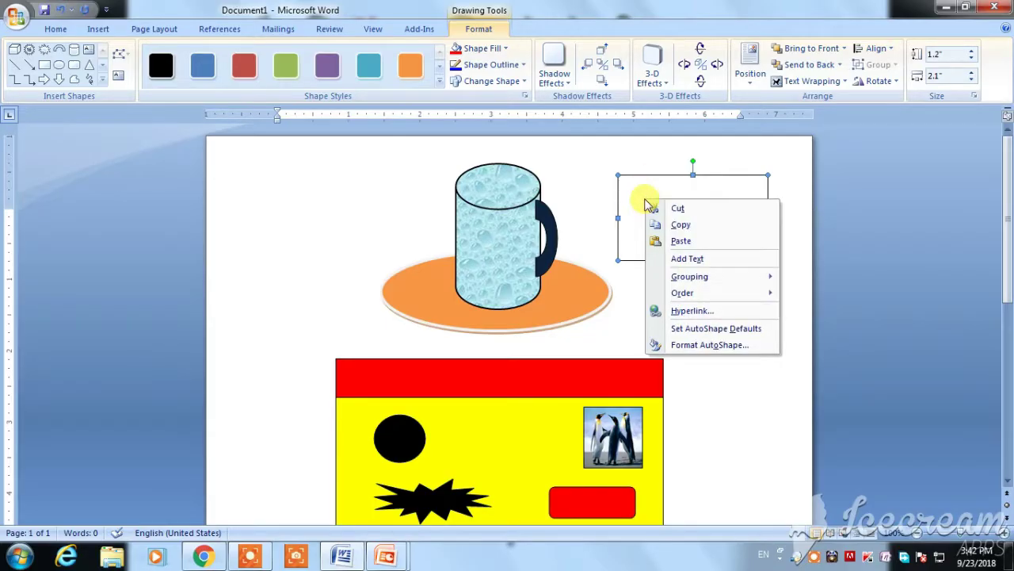
click(697, 257)
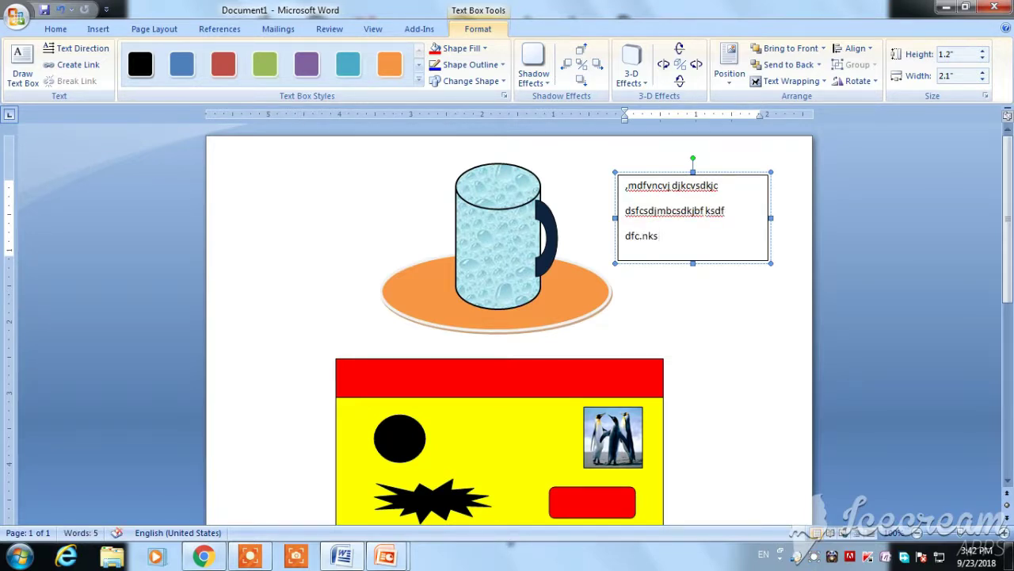
Add a line of typed text across the card's red top bar
right_click(450, 372)
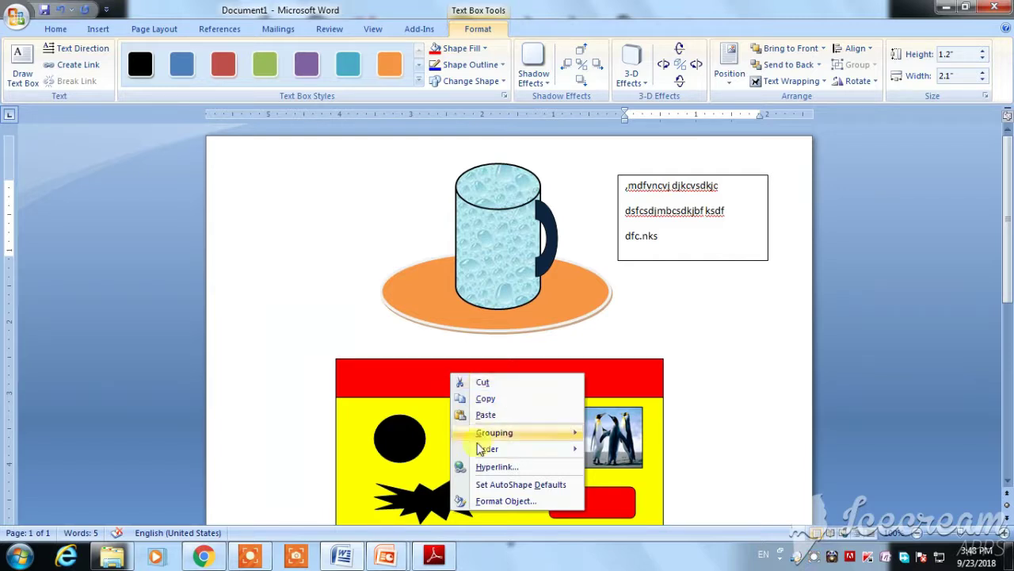
right_click(401, 363)
click(467, 376)
text(sdf sagckjdg jdcb jkhckjhdg bcjnkjkshdv jshvjhkvd jhm)
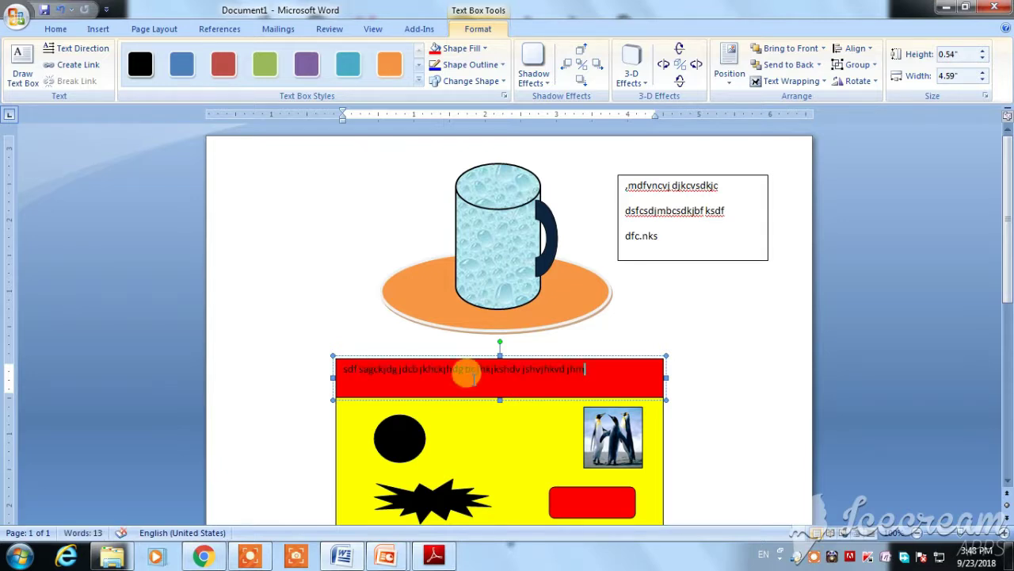
Type 'dshjhdfcvjsd' in white inside the black starburst on the yellow card
scroll(467, 378, down, 2)
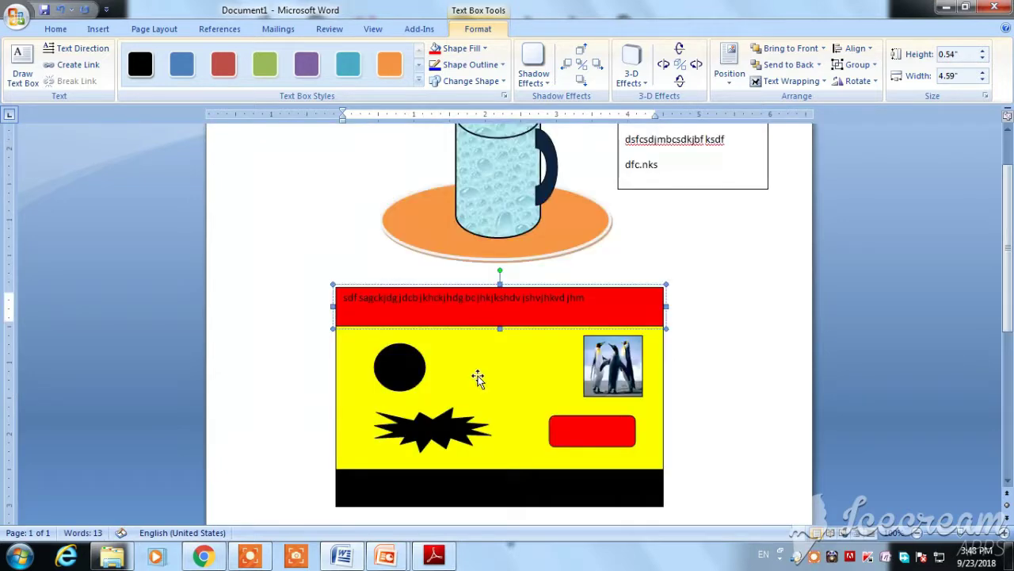
click(481, 378)
right_click(427, 430)
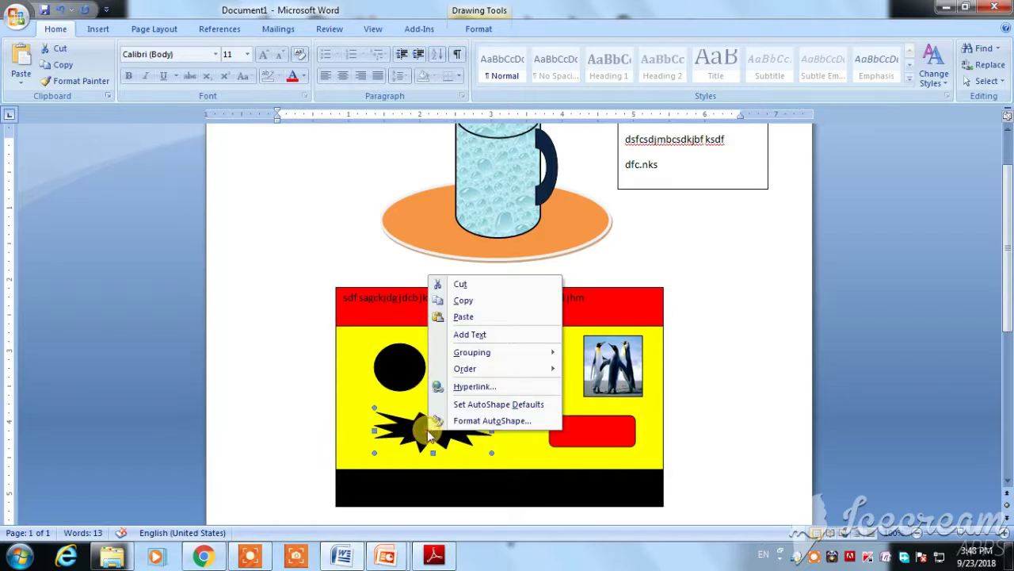
mouse_move(471, 353)
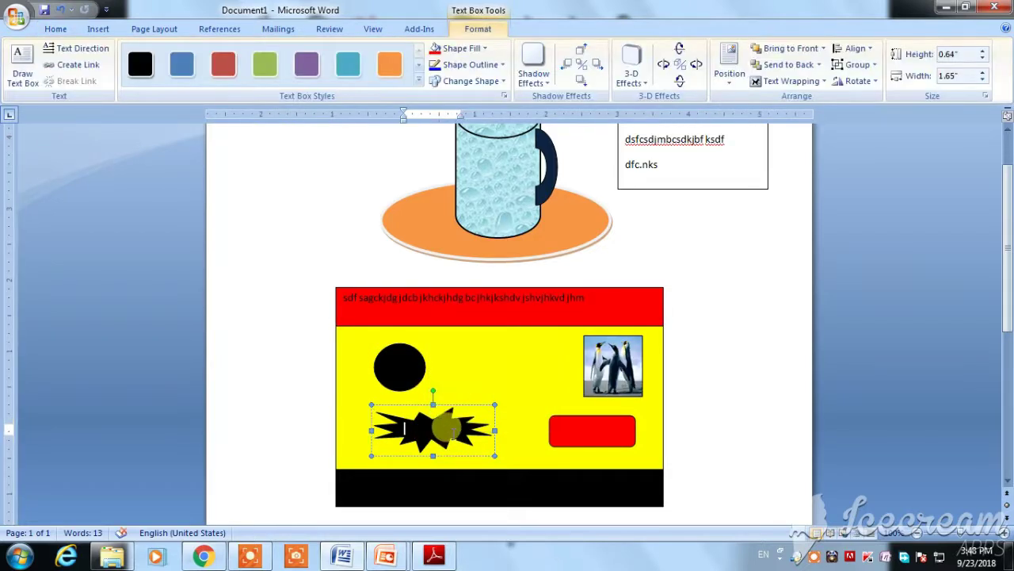
text(dshjhdfcvjsd)
scroll(369, 411, up, 2)
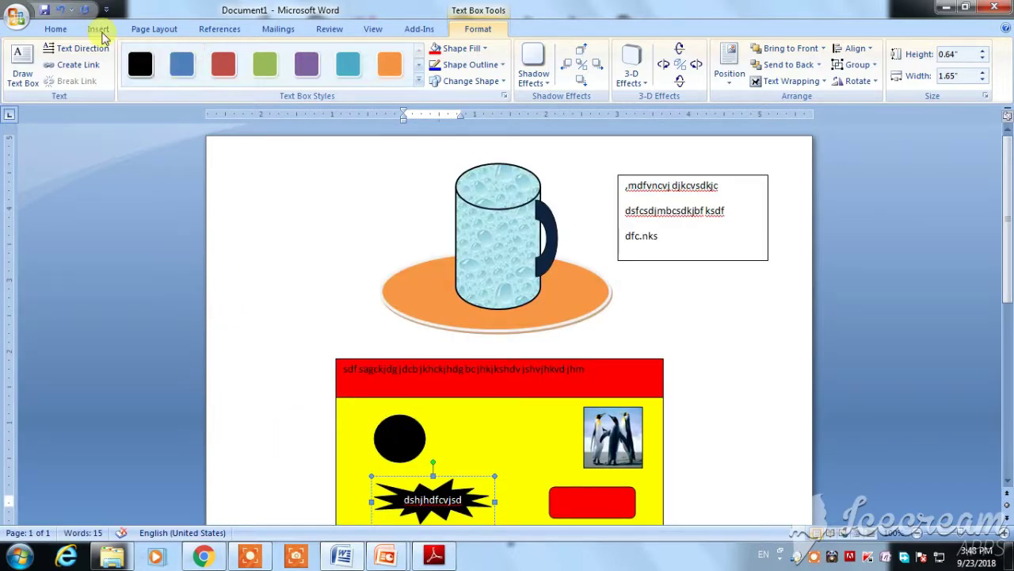
click(98, 30)
click(222, 79)
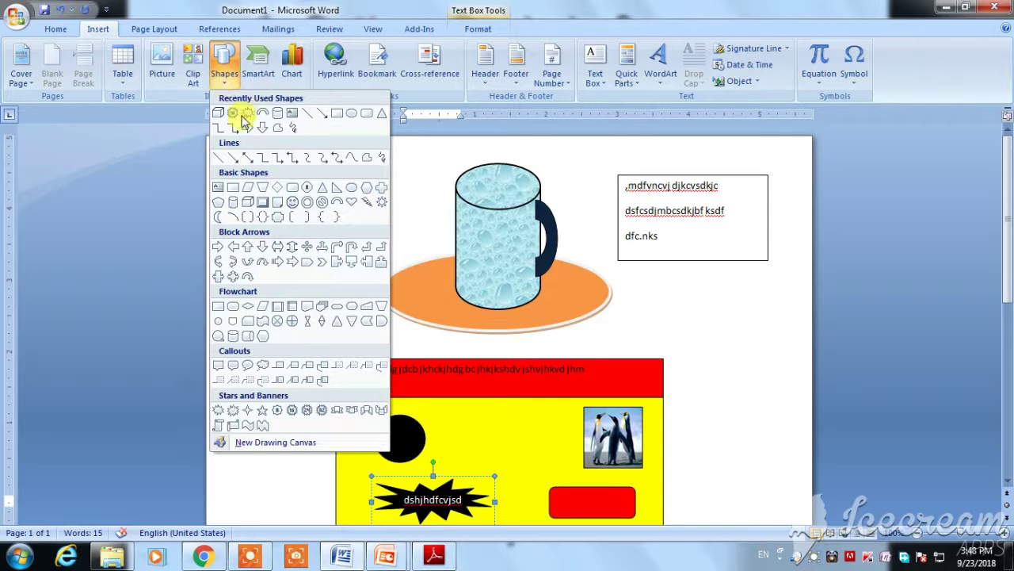
Draw a second text box left of the mug holding two lines of sample text
click(219, 190)
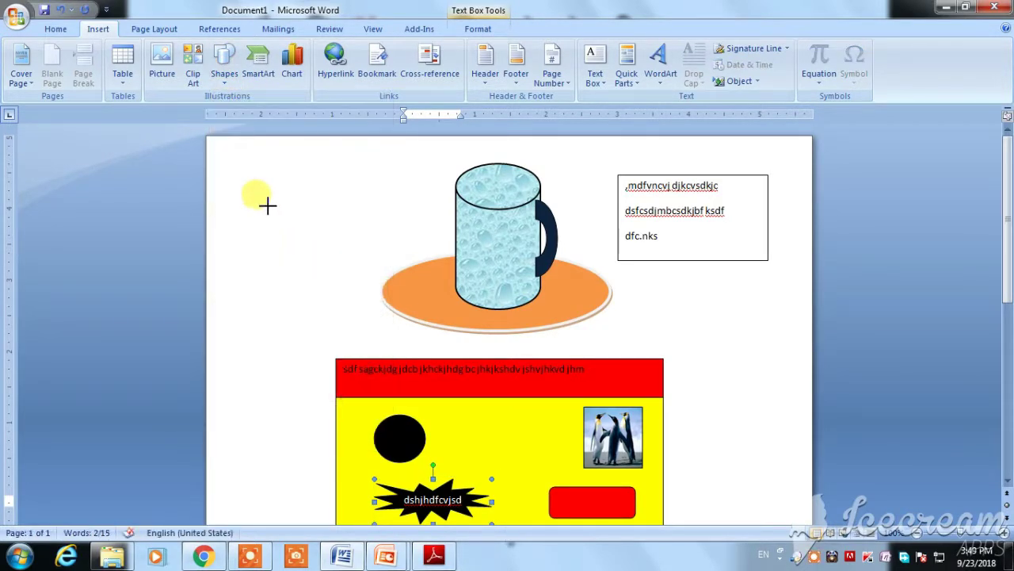
drag(245, 175, 371, 253)
text(dsfcmjkjme)
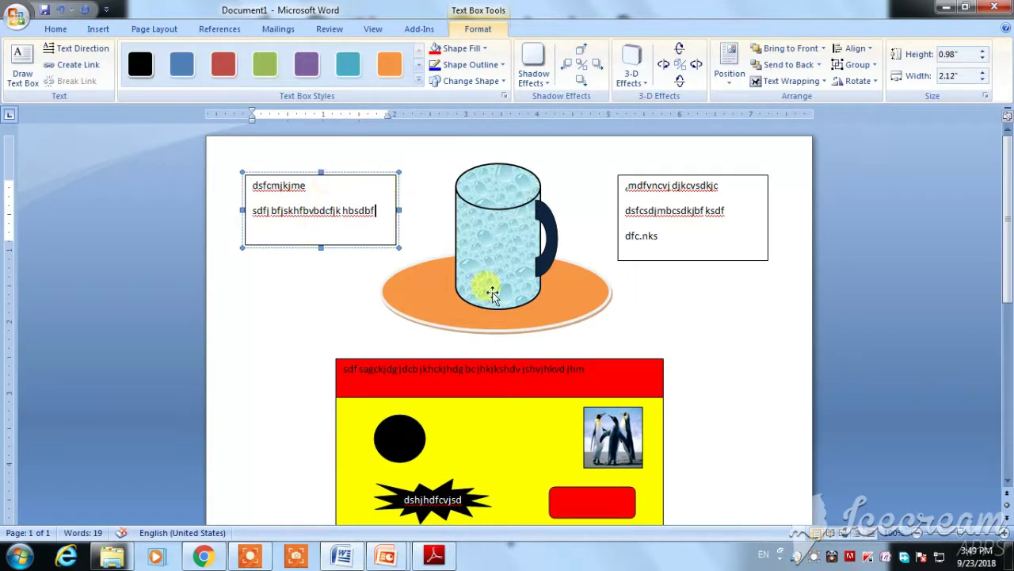
click(500, 242)
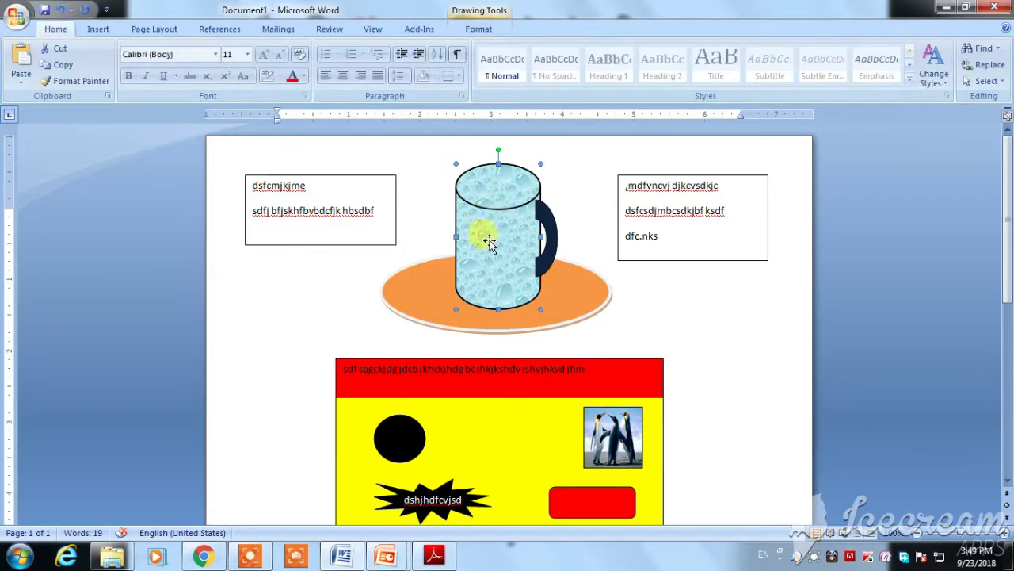
Put two lines of sample text such as 'dsmfcbsdkjb k' inside the mug shape
right_click(491, 241)
click(542, 300)
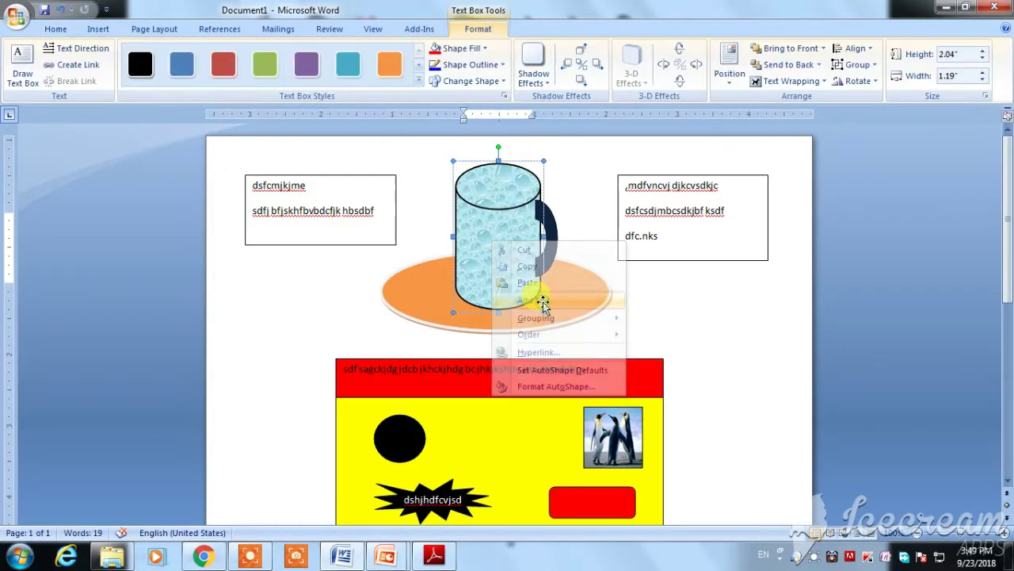
text(dsmfcbsdkjb k)
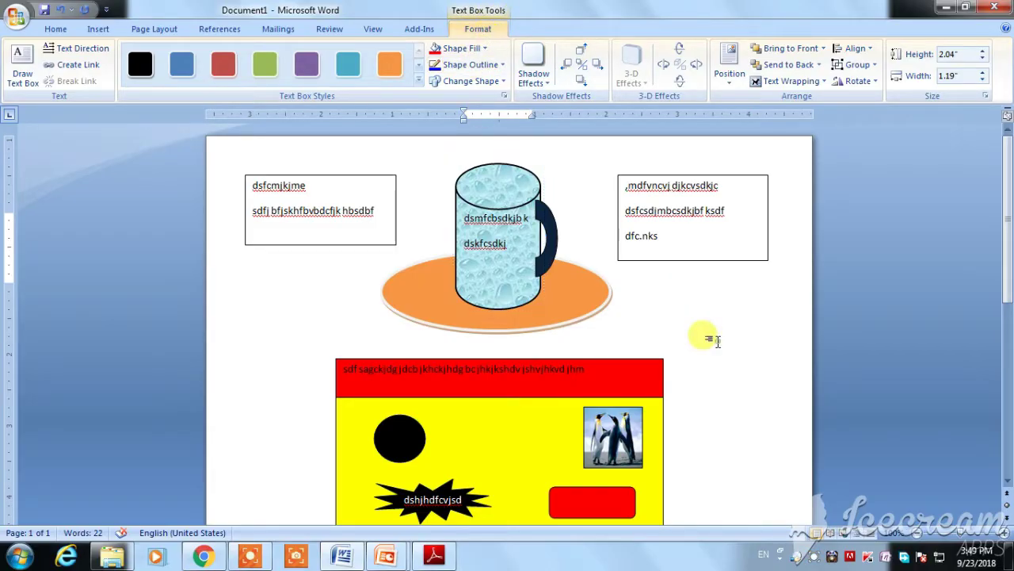
click(695, 327)
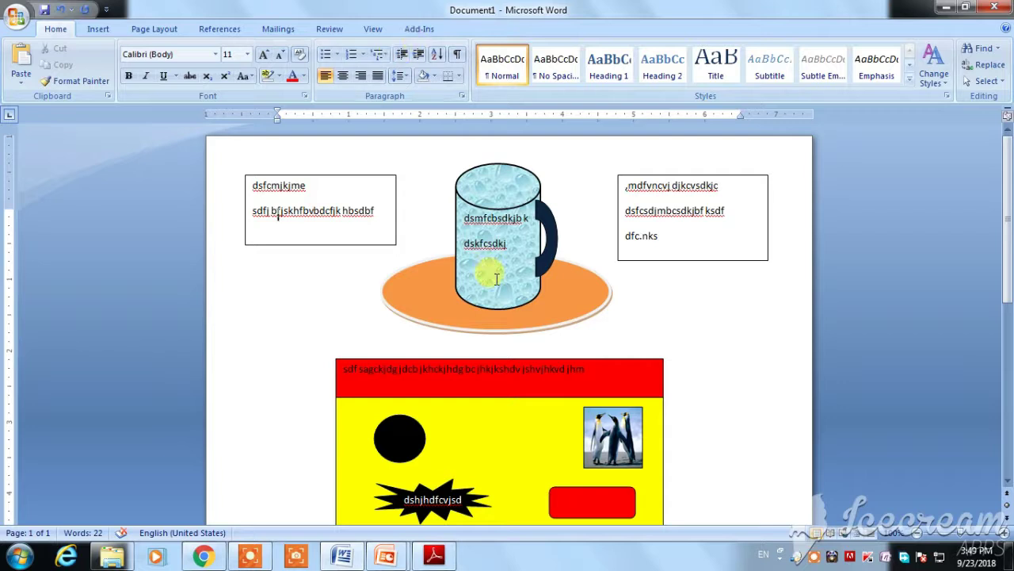
Fill the orange saucer oval under the mug with light blue, then return to Word
click(580, 287)
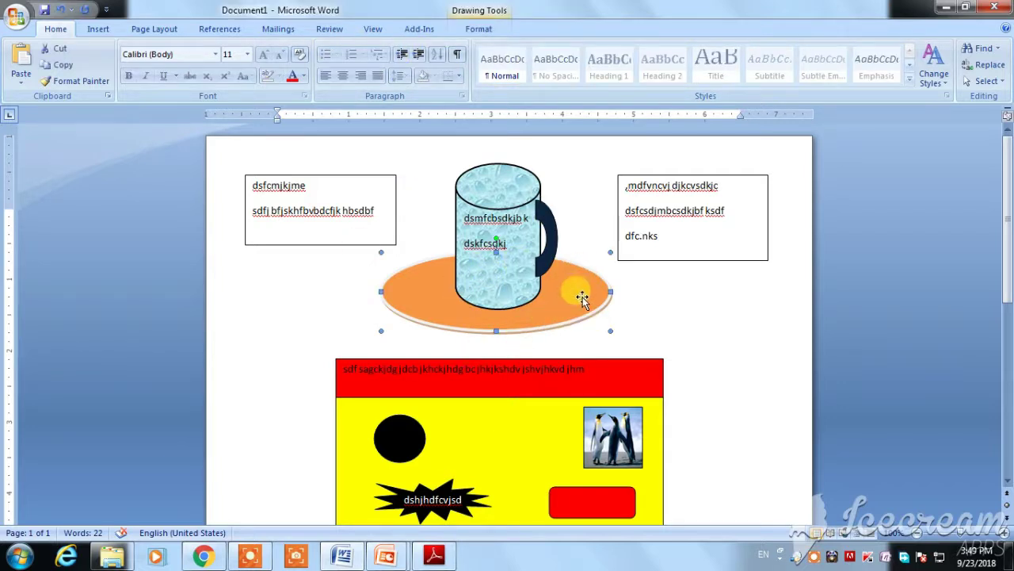
click(479, 29)
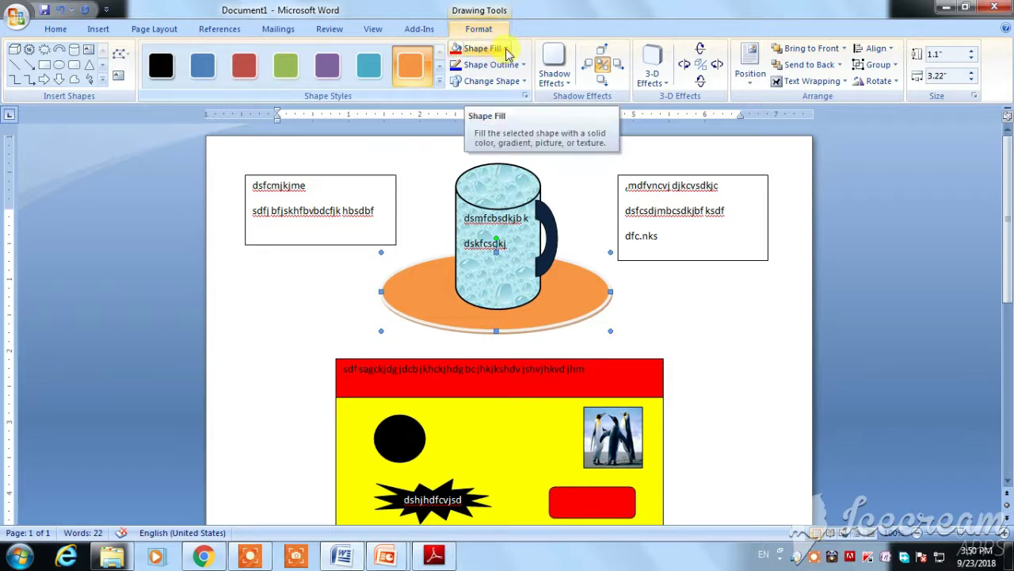
click(505, 49)
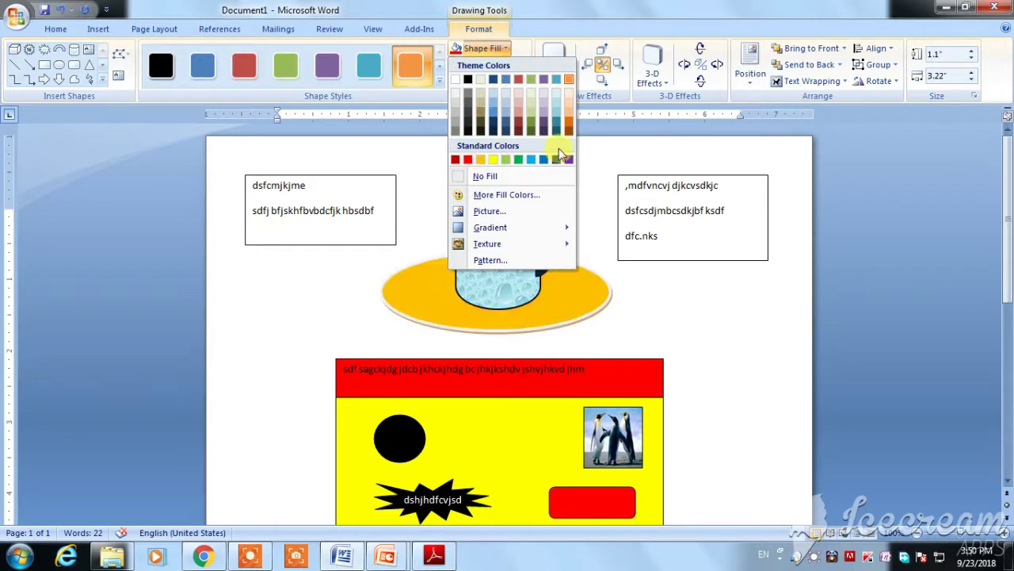
click(532, 161)
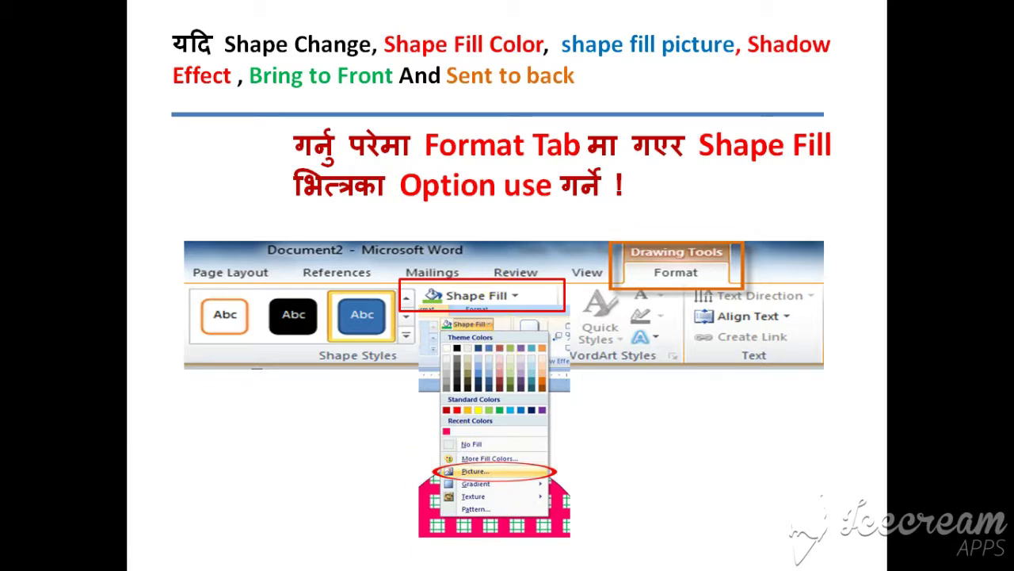
key(alt+Tab)
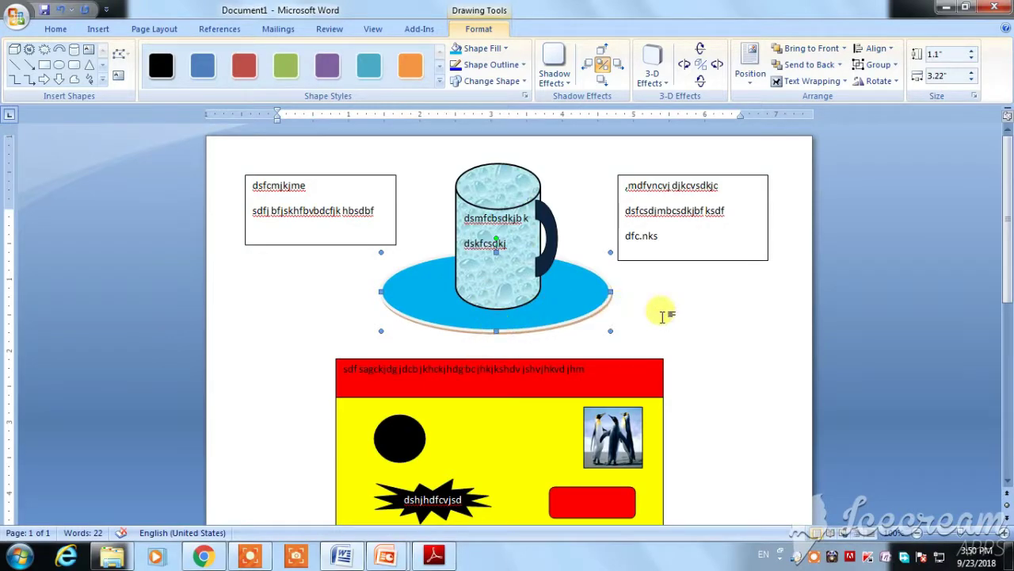
Delete the mug's shapes one by one
click(485, 176)
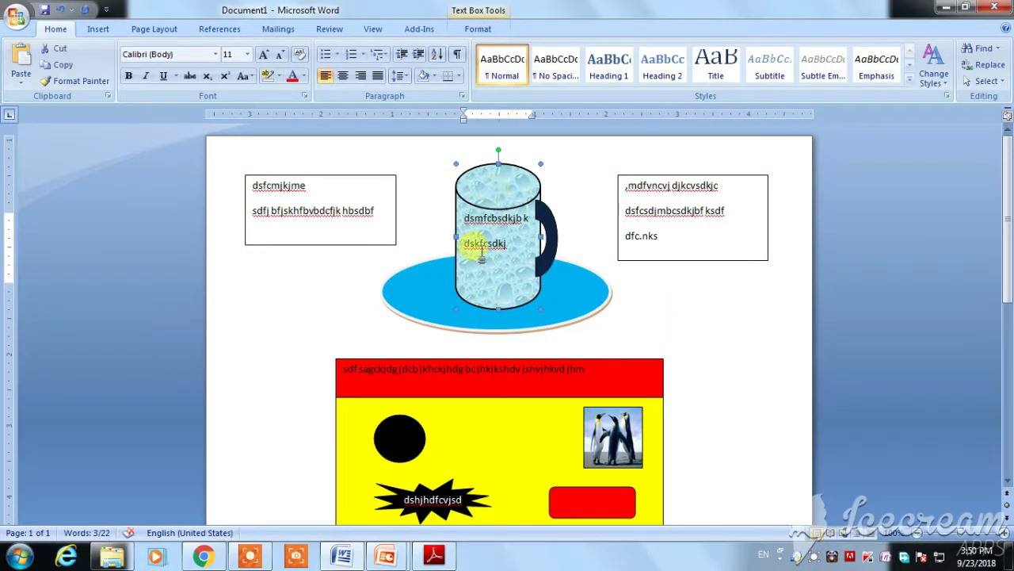
key(Delete)
click(476, 283)
key(Delete)
click(551, 246)
key(Delete)
Delete the right and left text boxes and bring up the Insert Shapes gallery
click(650, 211)
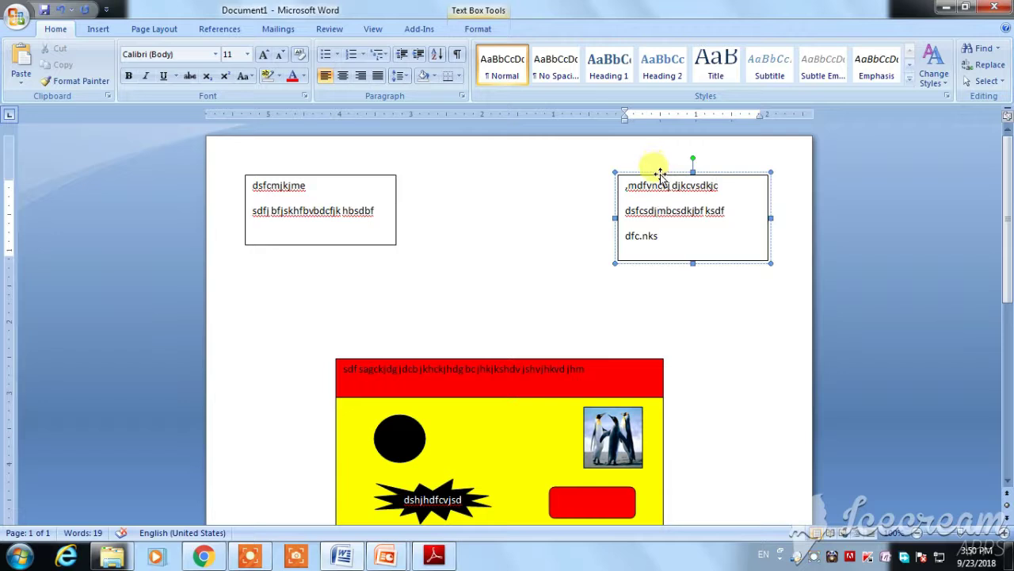
key(Delete)
click(349, 175)
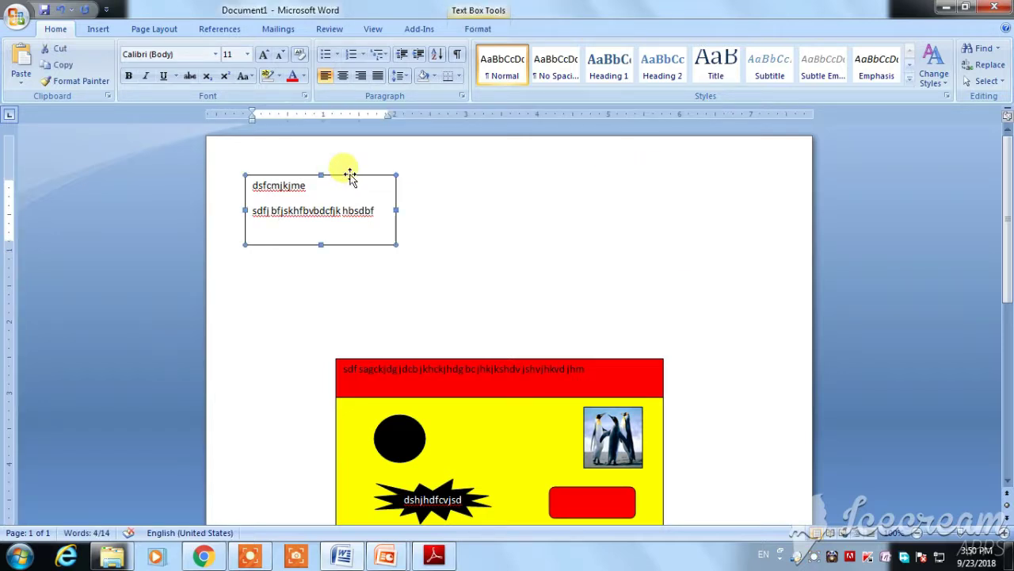
key(Delete)
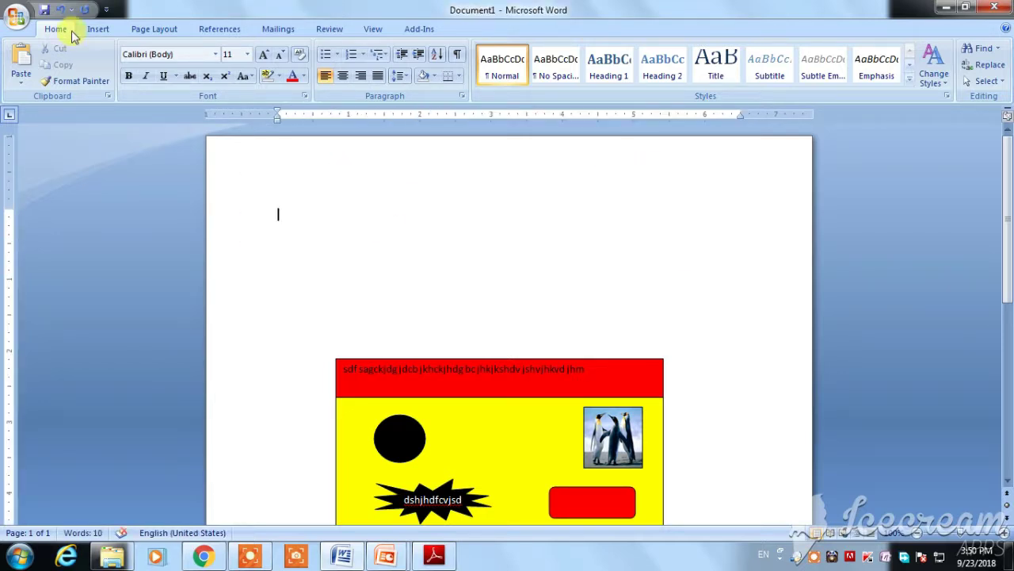
click(95, 28)
click(224, 64)
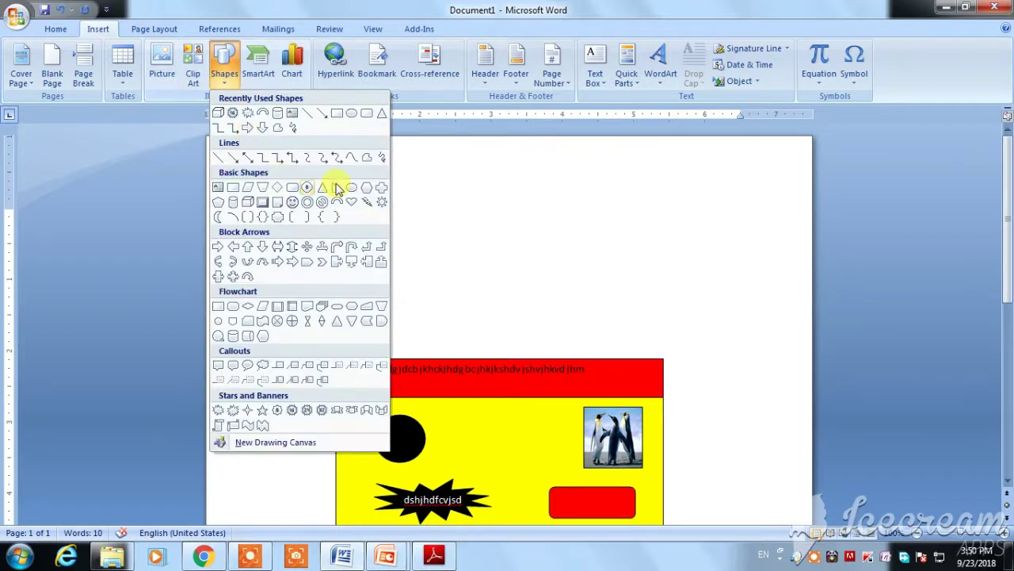
Draw a wide rectangle near the top of the page and fill it green
click(336, 115)
drag(375, 165, 655, 290)
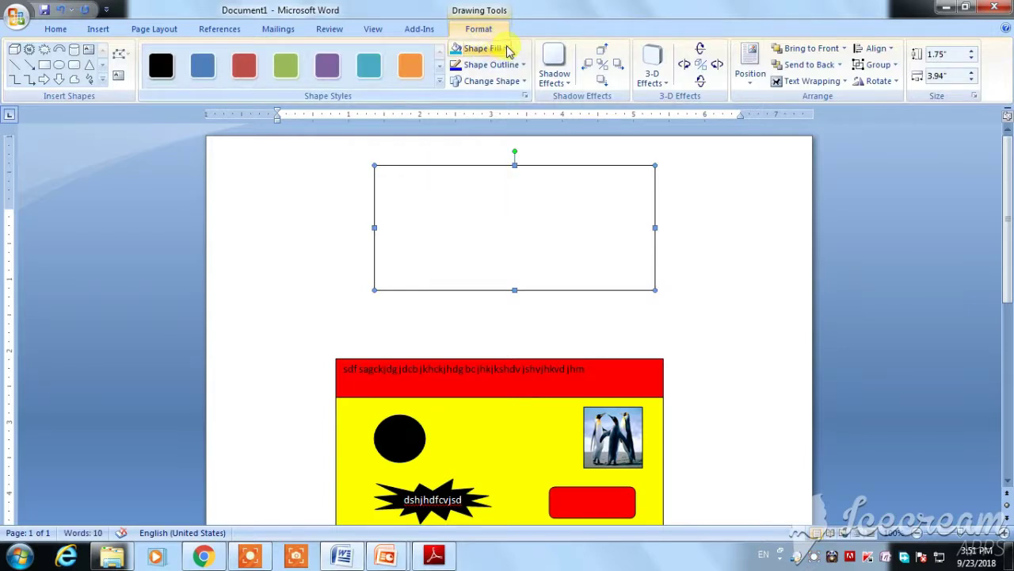
click(507, 50)
click(516, 159)
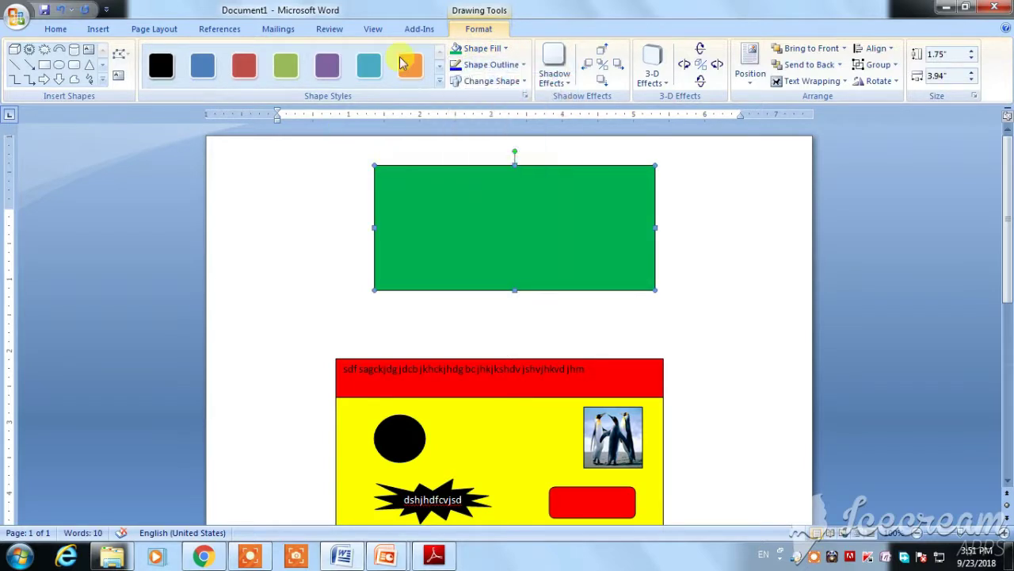
Recolour the rectangle with a custom red-orange fill from More Fill Colors
click(507, 49)
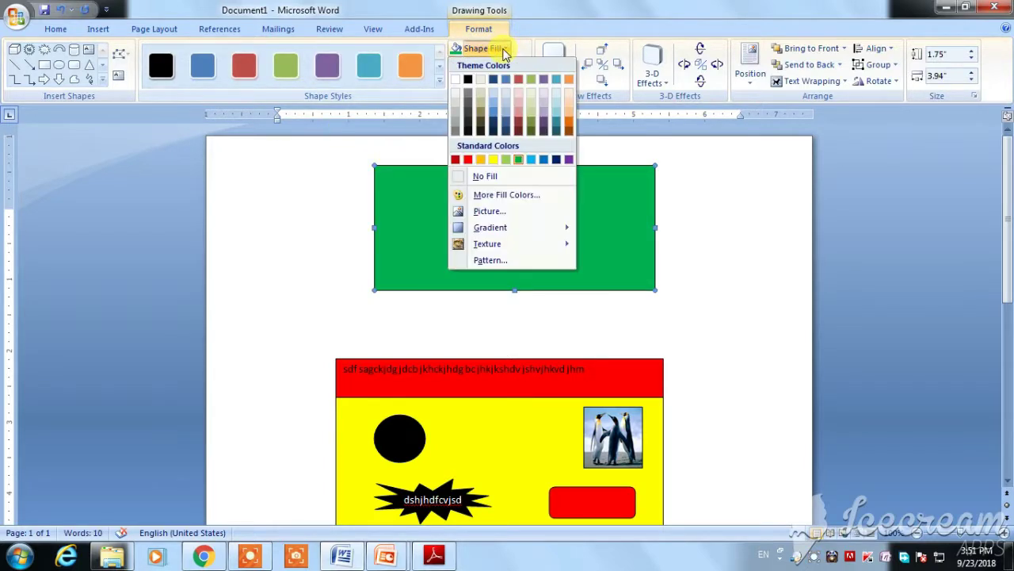
click(483, 194)
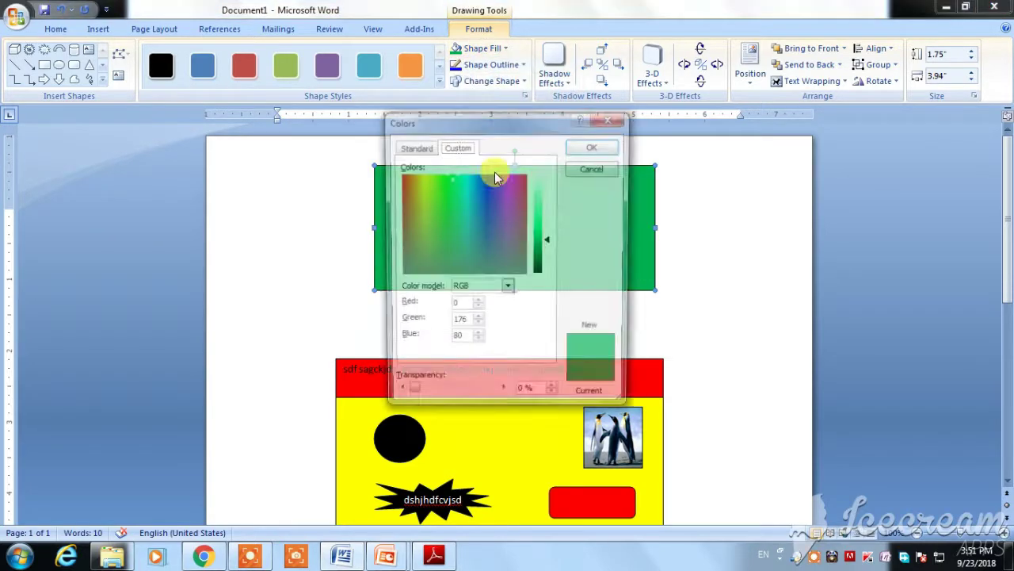
click(430, 207)
click(409, 148)
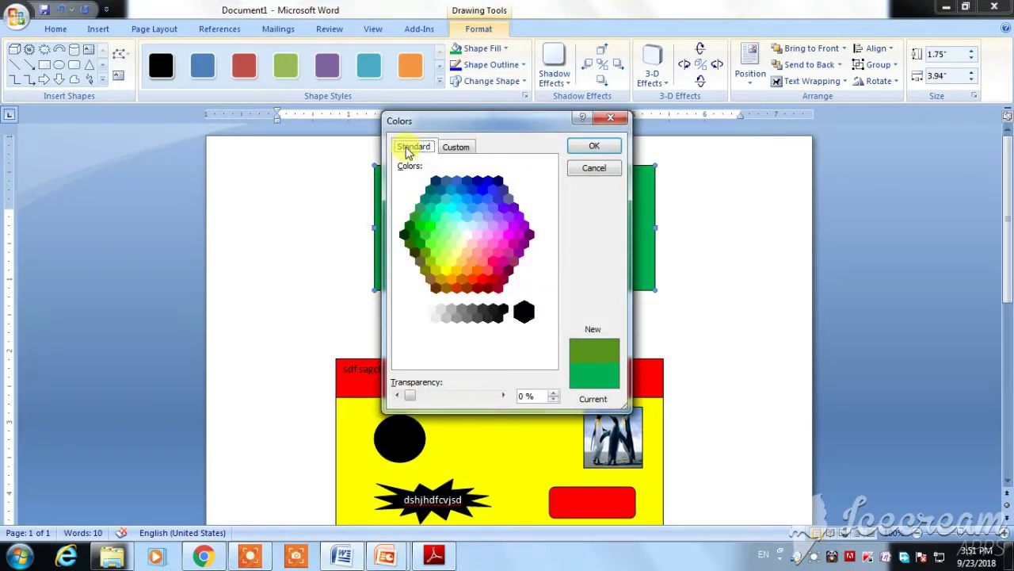
click(448, 151)
click(414, 150)
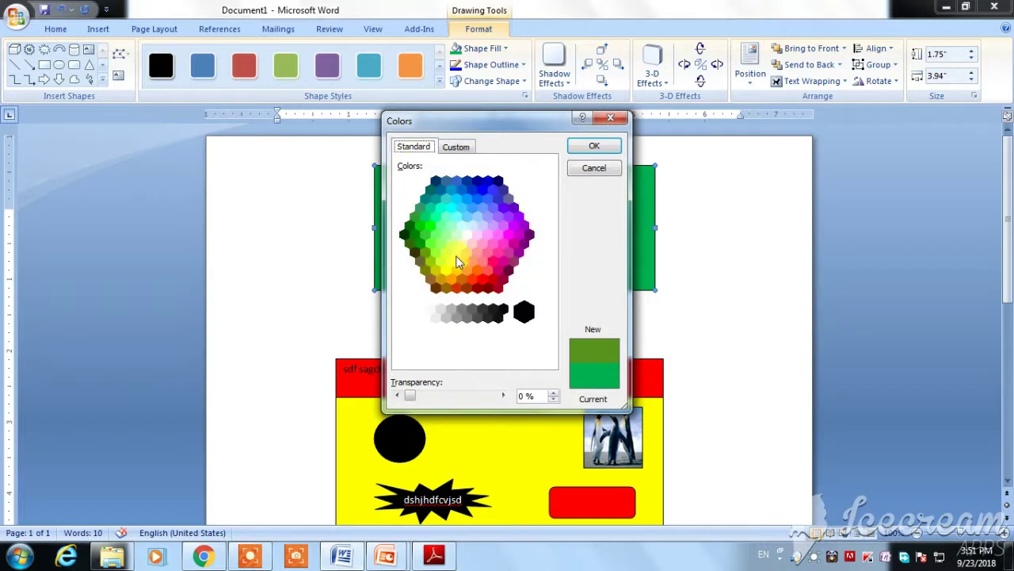
click(479, 269)
click(471, 279)
click(595, 147)
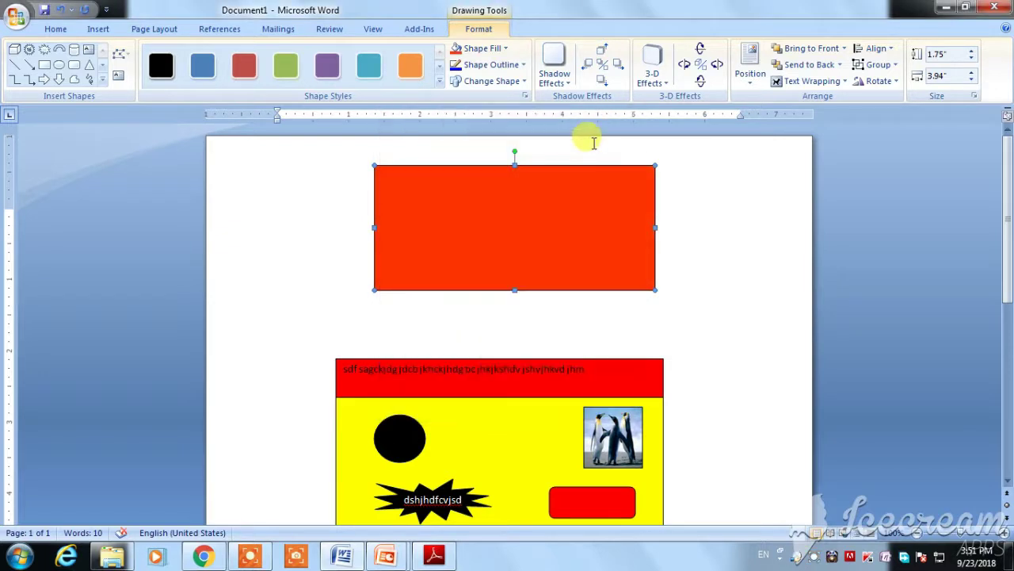
click(506, 49)
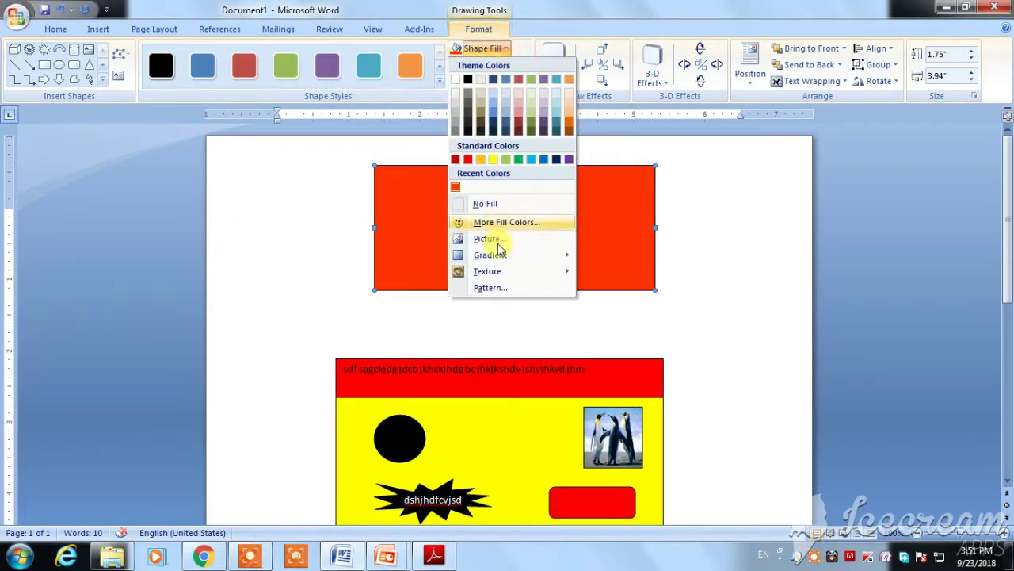
Fill the rectangle with the Tulips sample picture
click(476, 239)
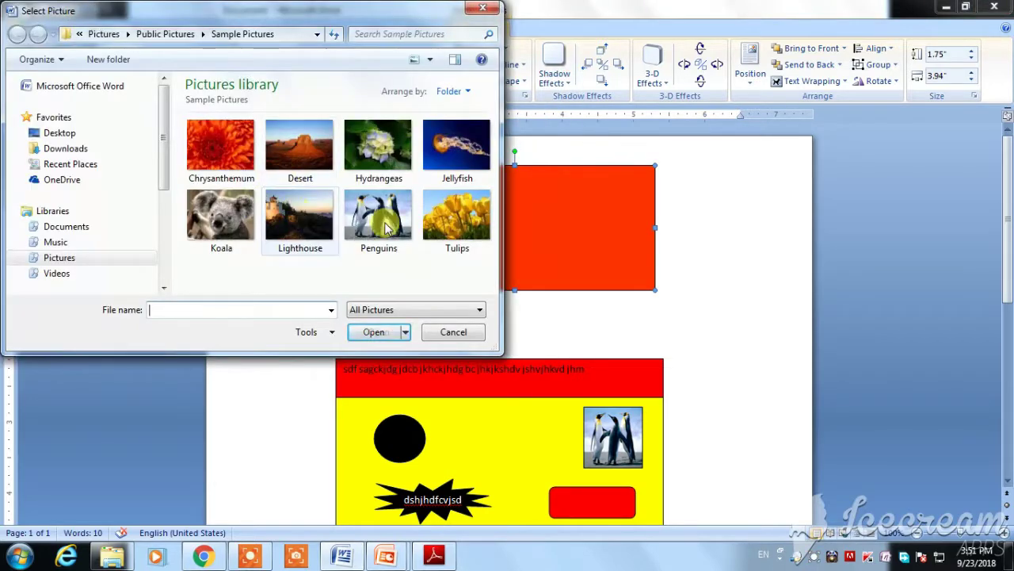
click(443, 238)
click(377, 332)
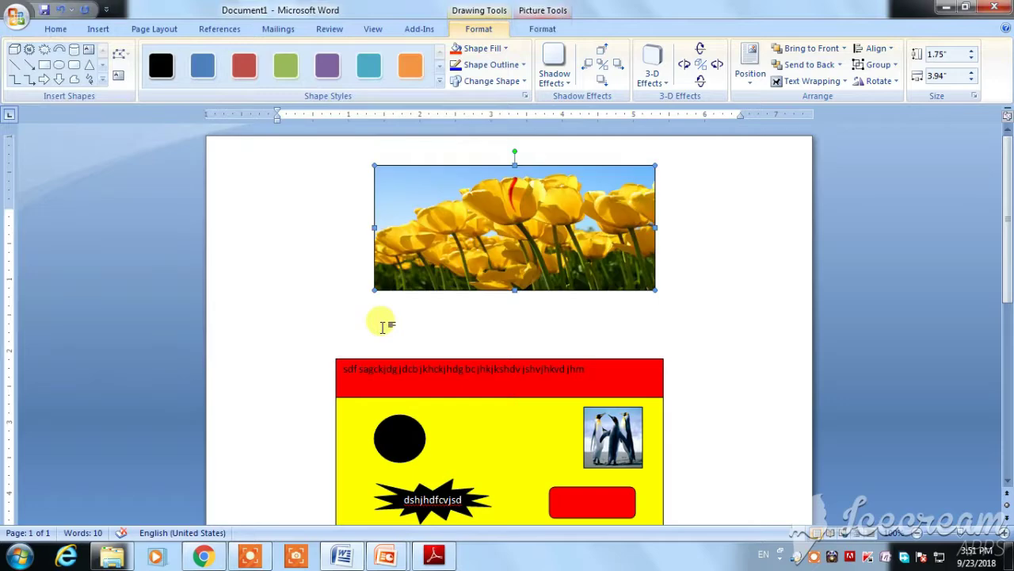
Replace the rectangle's picture fill with the Hydrangeas sample picture
click(507, 48)
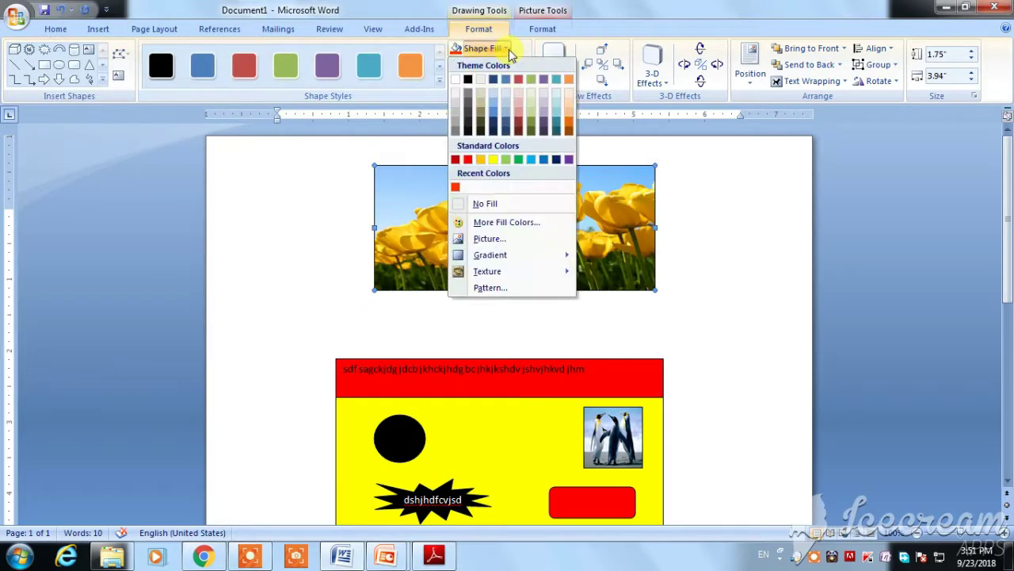
click(483, 238)
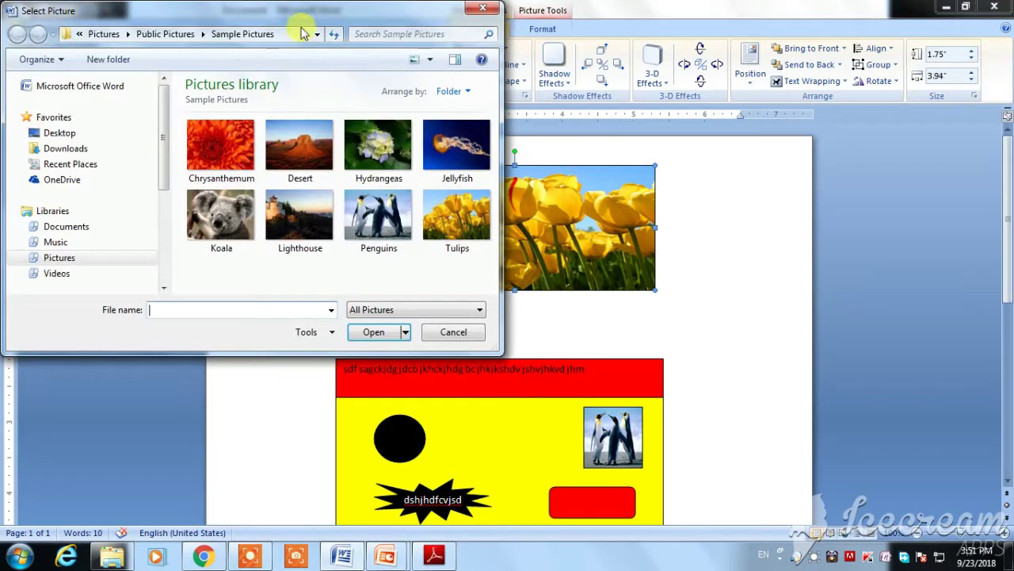
drag(238, 13, 347, 93)
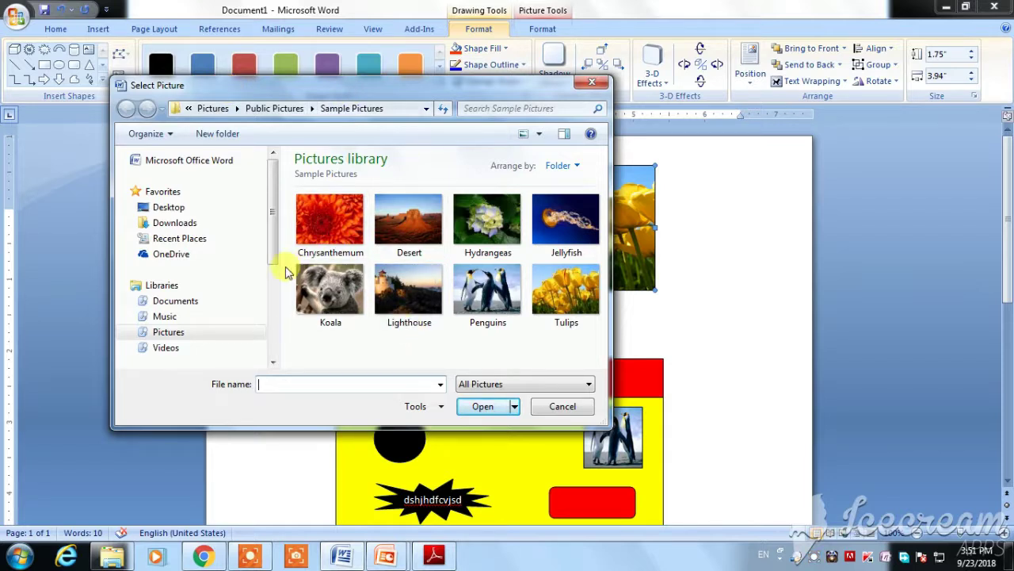
mouse_move(271, 218)
mouse_down()
mouse_move(279, 315)
mouse_move(273, 207)
mouse_move(274, 262)
mouse_up()
click(488, 218)
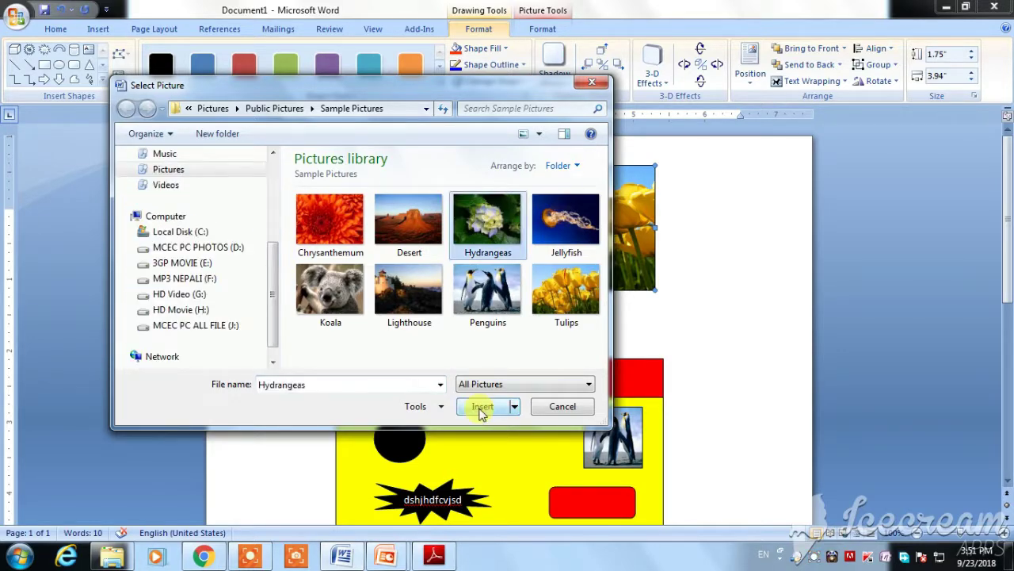
click(483, 406)
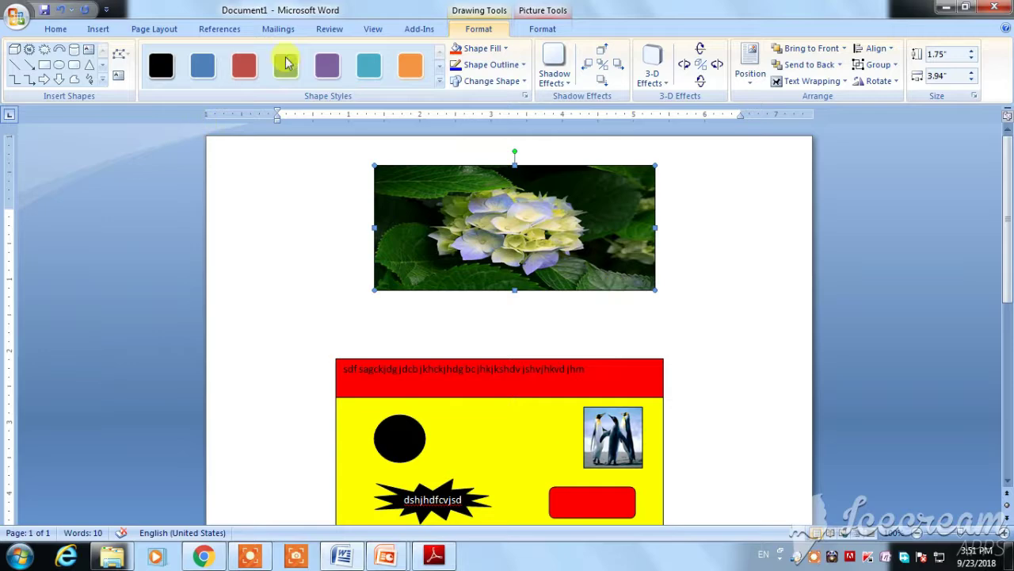
Start a pattern fill using the 70% dot pattern, near-black foreground and red background
click(506, 46)
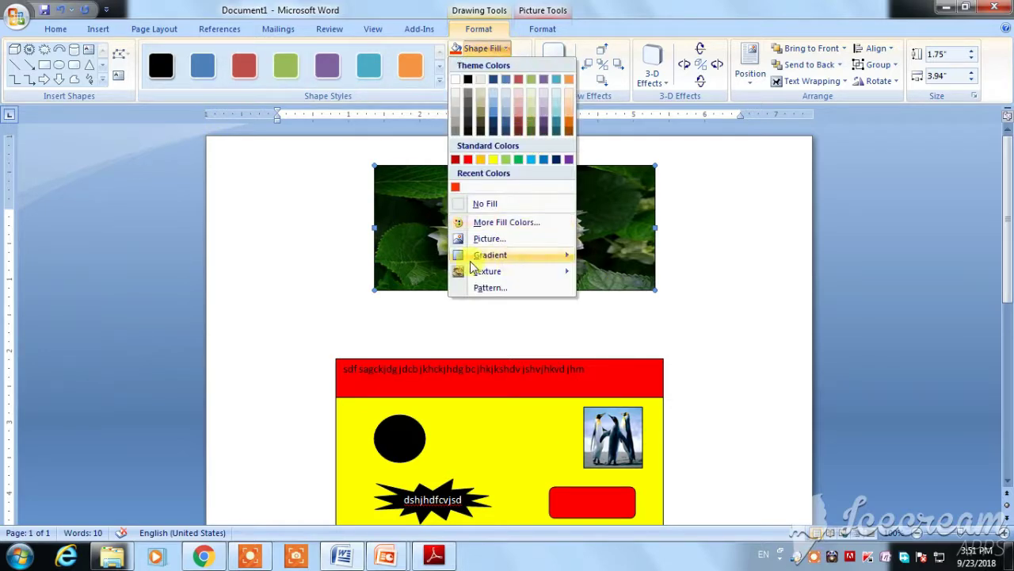
mouse_move(513, 258)
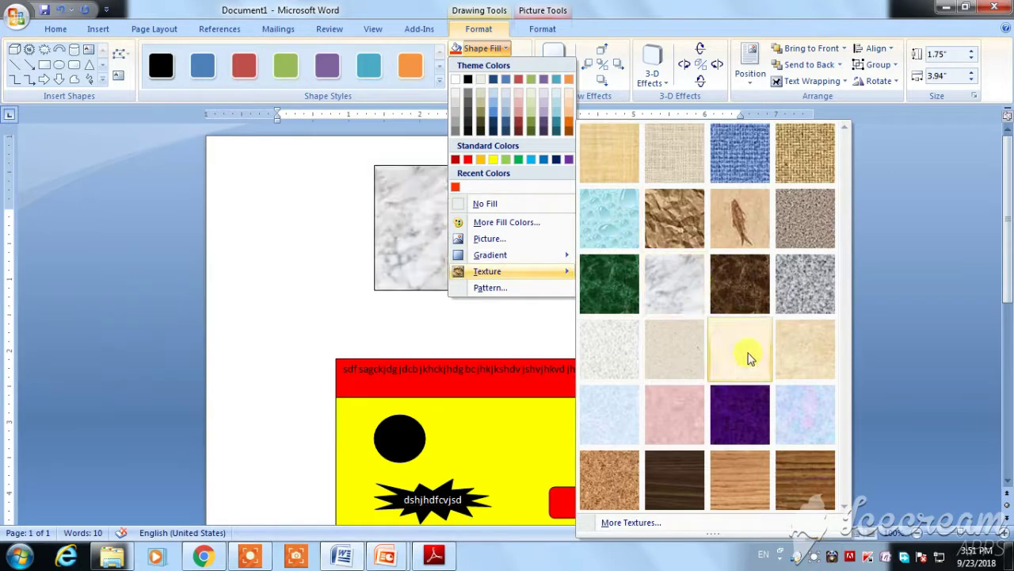
click(489, 287)
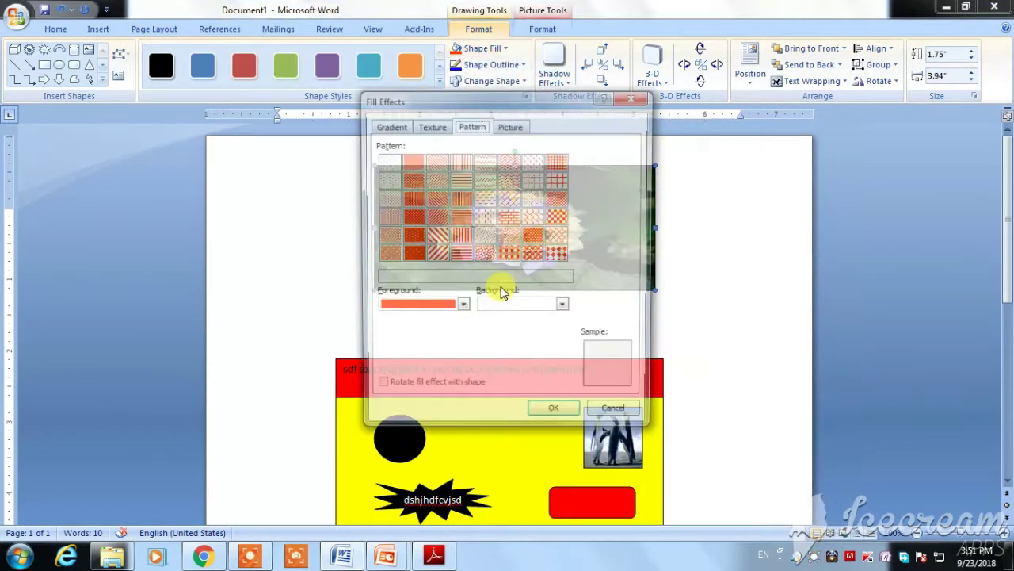
click(435, 216)
click(410, 198)
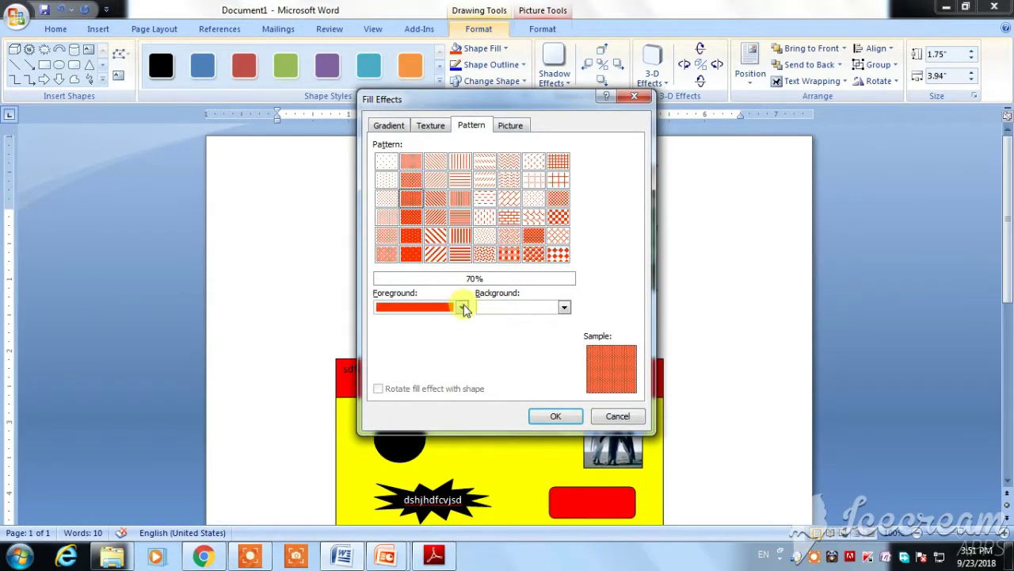
click(461, 308)
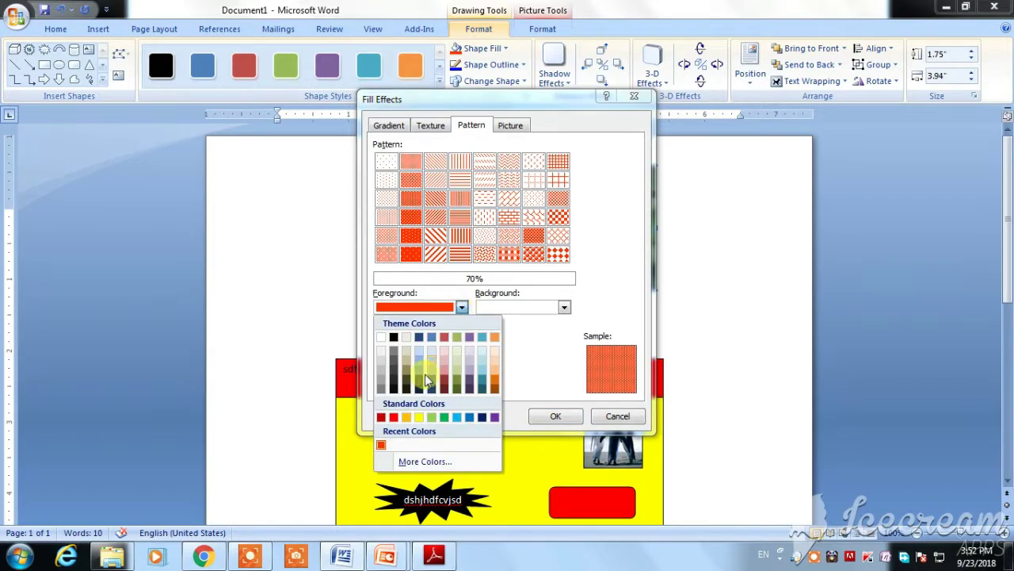
click(395, 384)
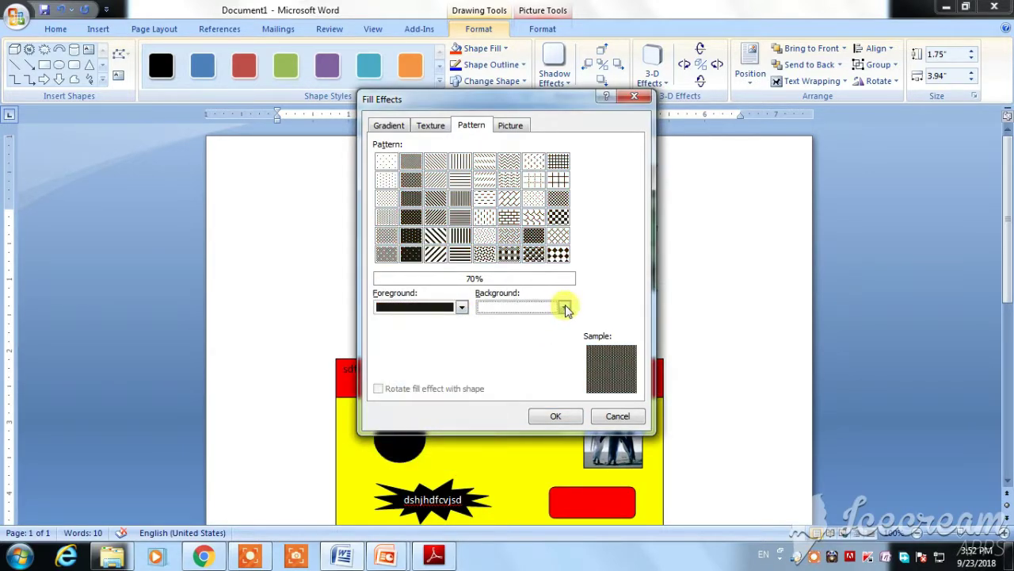
click(563, 309)
click(496, 418)
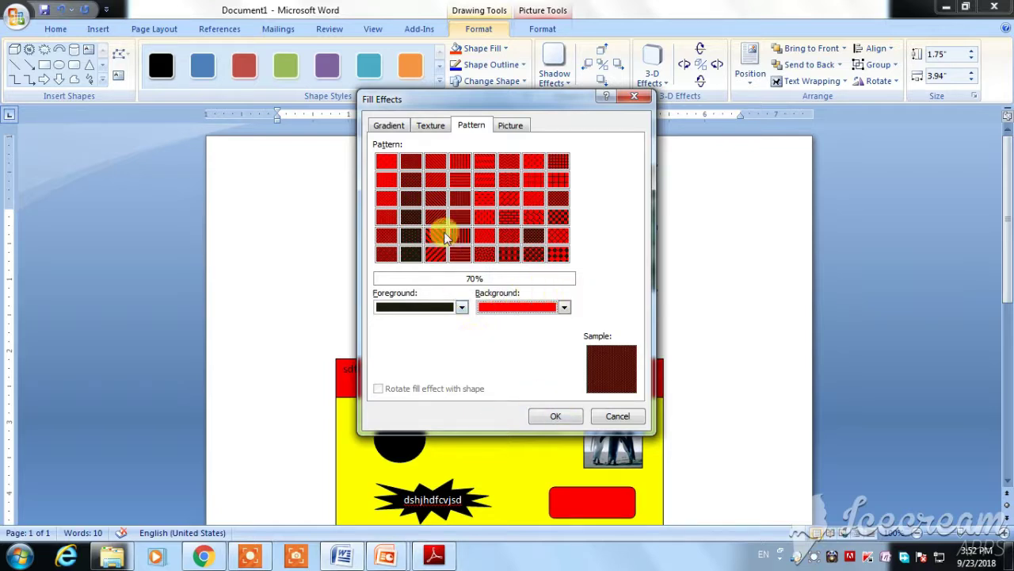
Switch to the Light horizontal pattern on a light-blue background and apply it
click(563, 306)
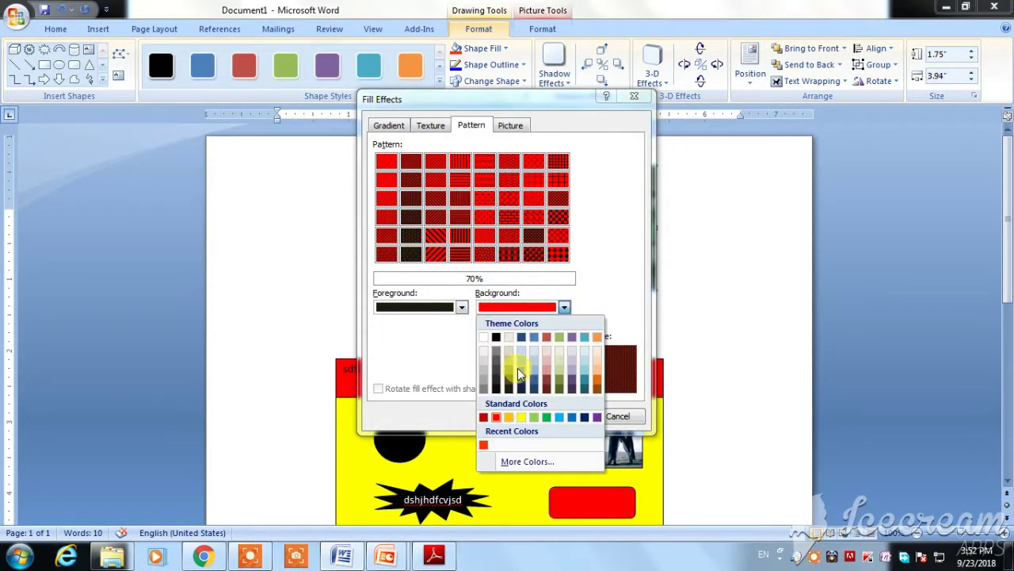
click(528, 366)
click(461, 180)
click(547, 415)
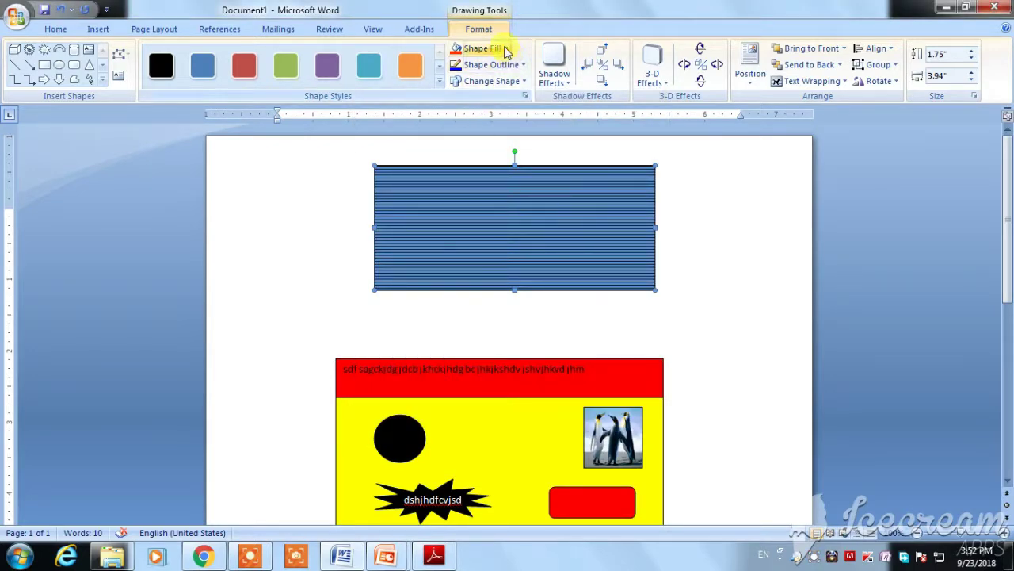
Remove the pattern fill, setting the rectangle to No Fill
click(505, 48)
click(484, 203)
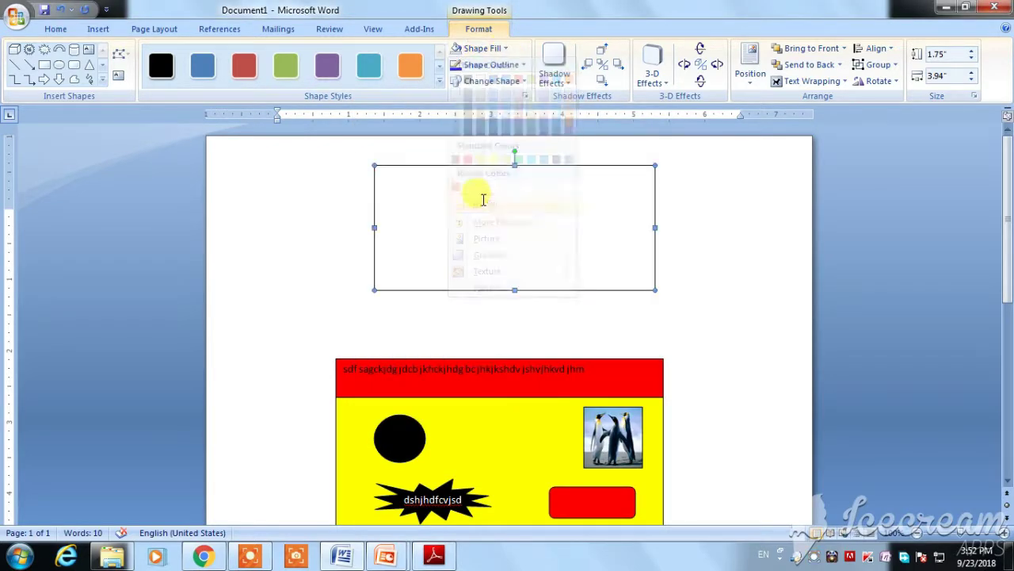
click(504, 49)
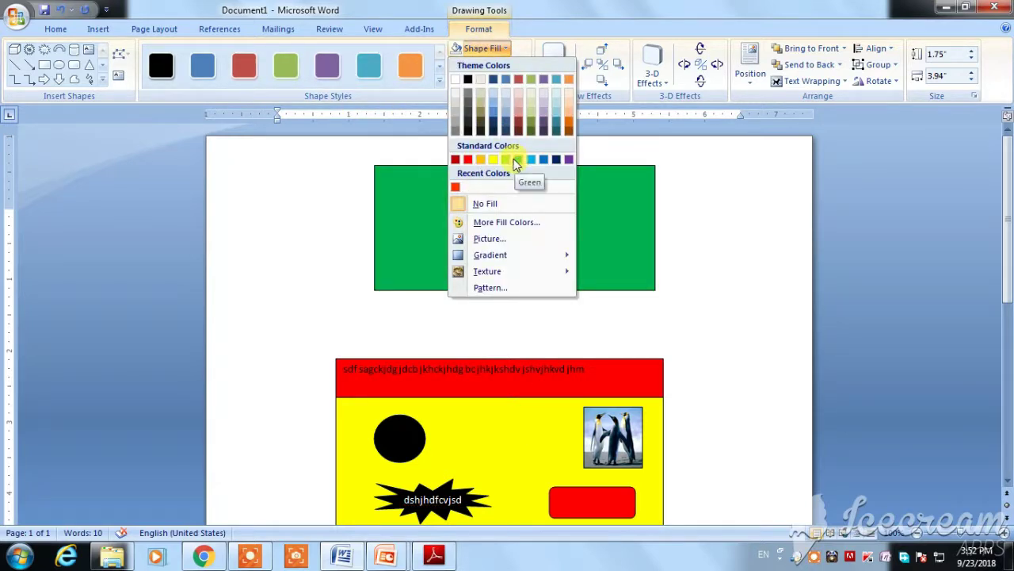
click(506, 159)
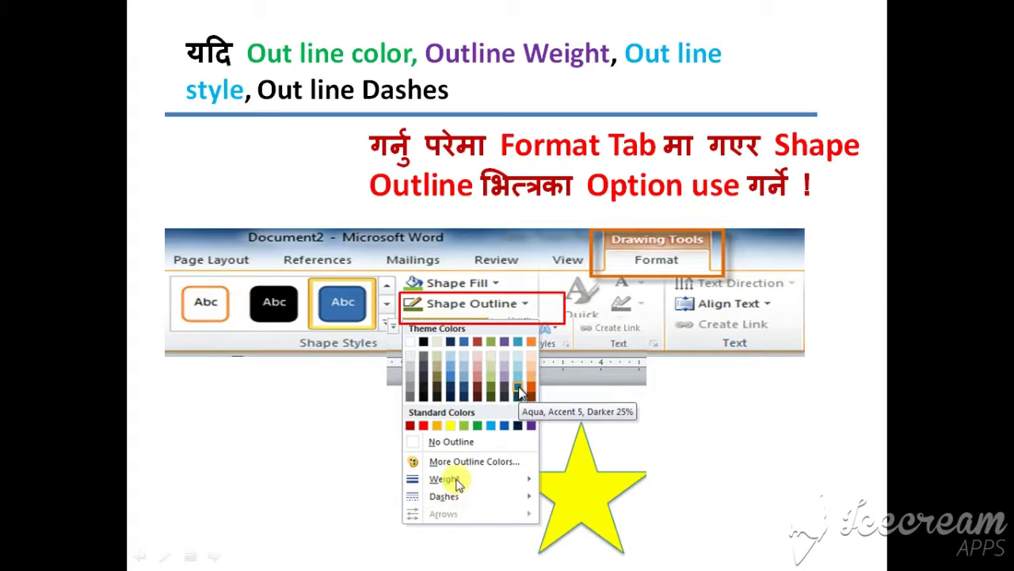
key(alt+Tab)
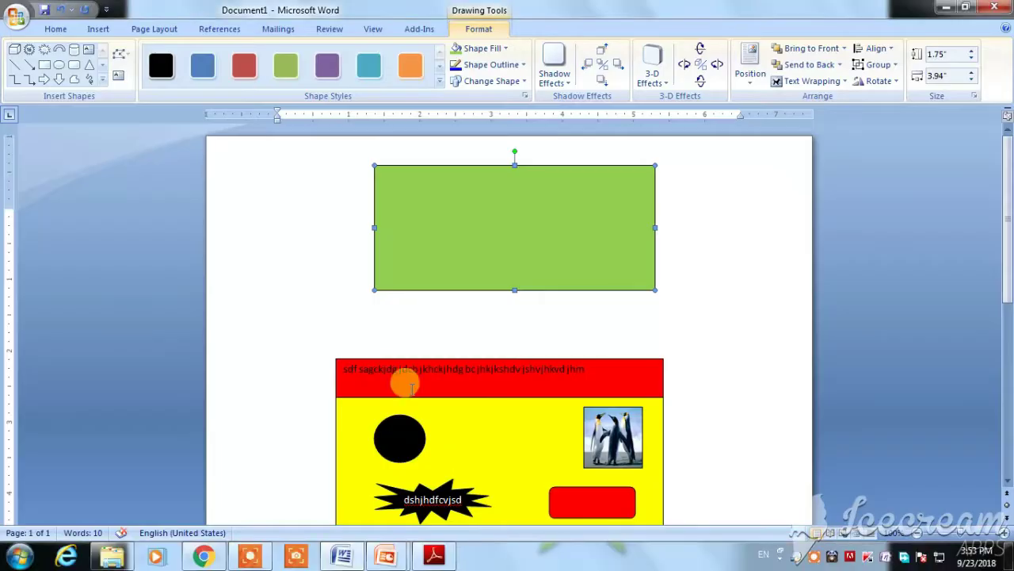
Give the rectangle a red outline, then change it to a custom orange from More Outline Colors
click(504, 64)
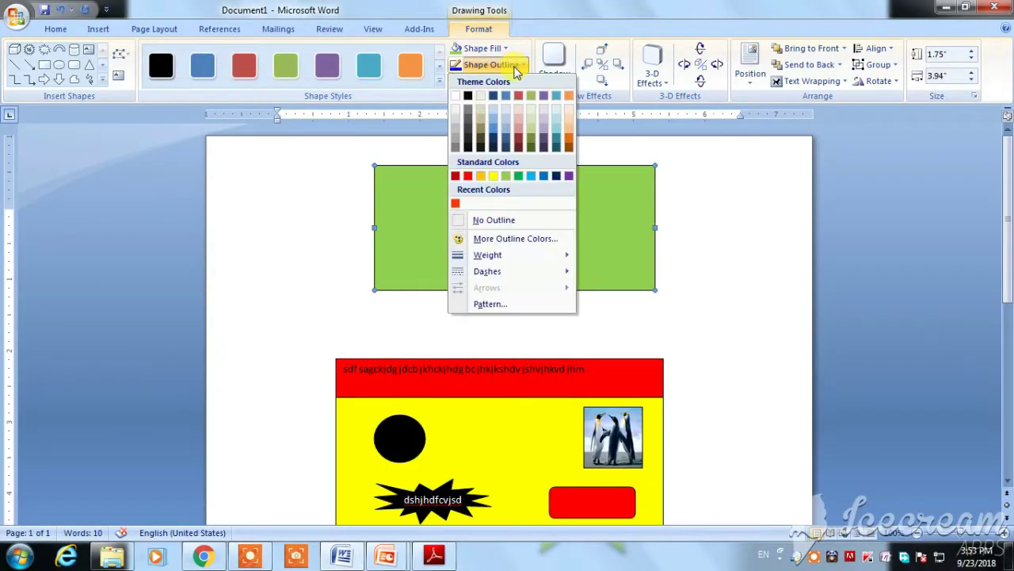
click(468, 176)
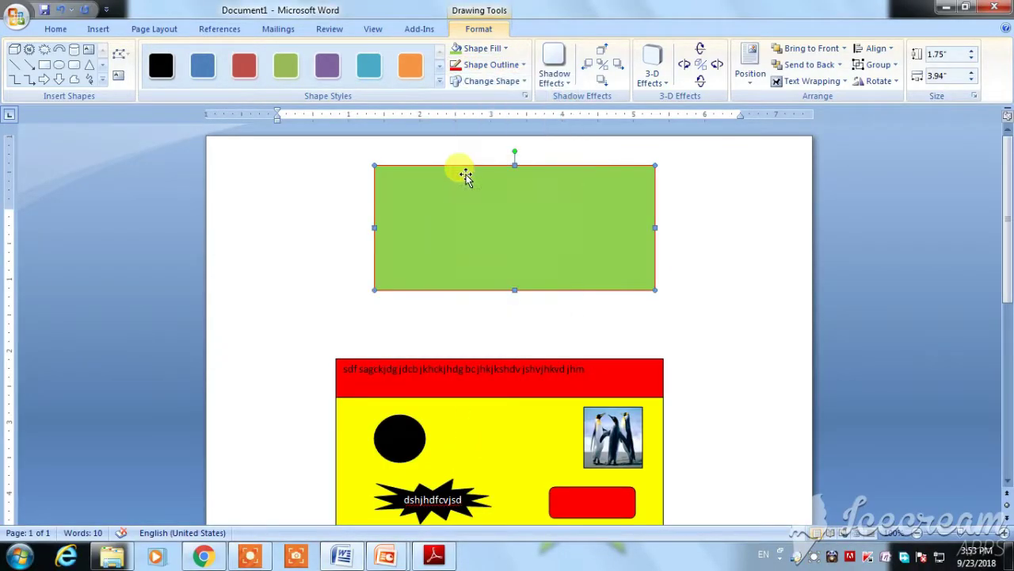
click(504, 64)
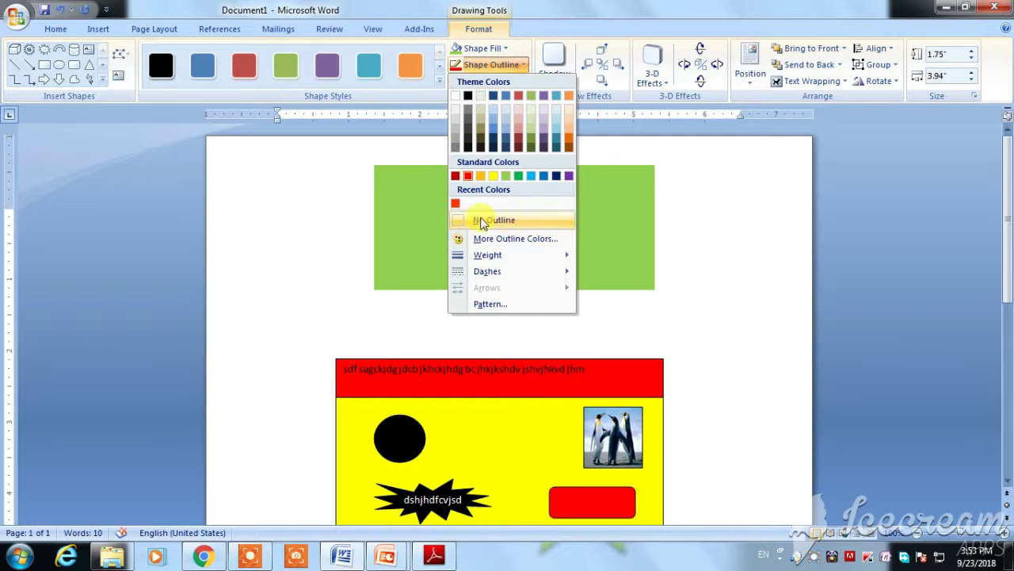
click(515, 239)
click(469, 244)
click(443, 236)
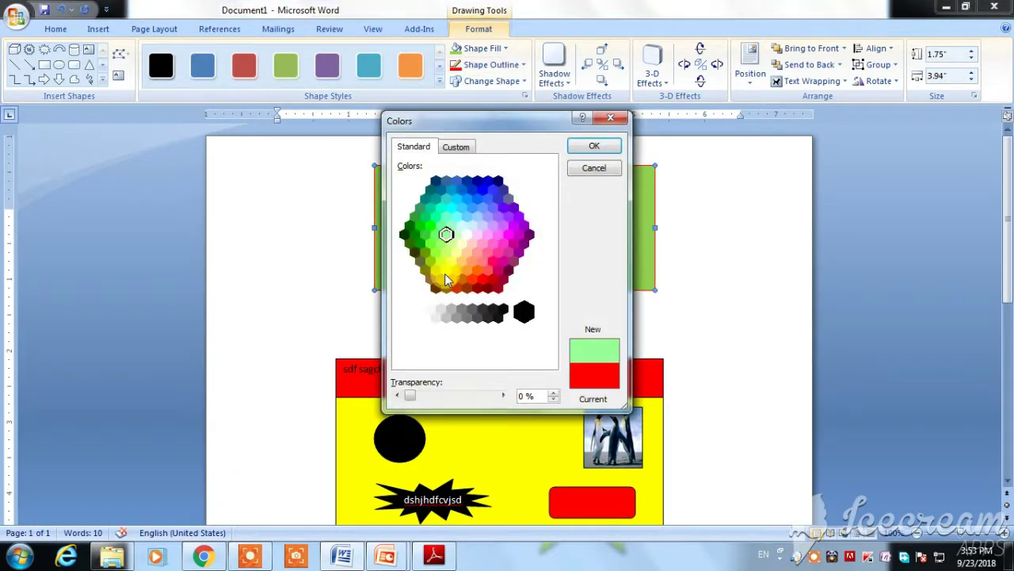
click(448, 271)
click(461, 279)
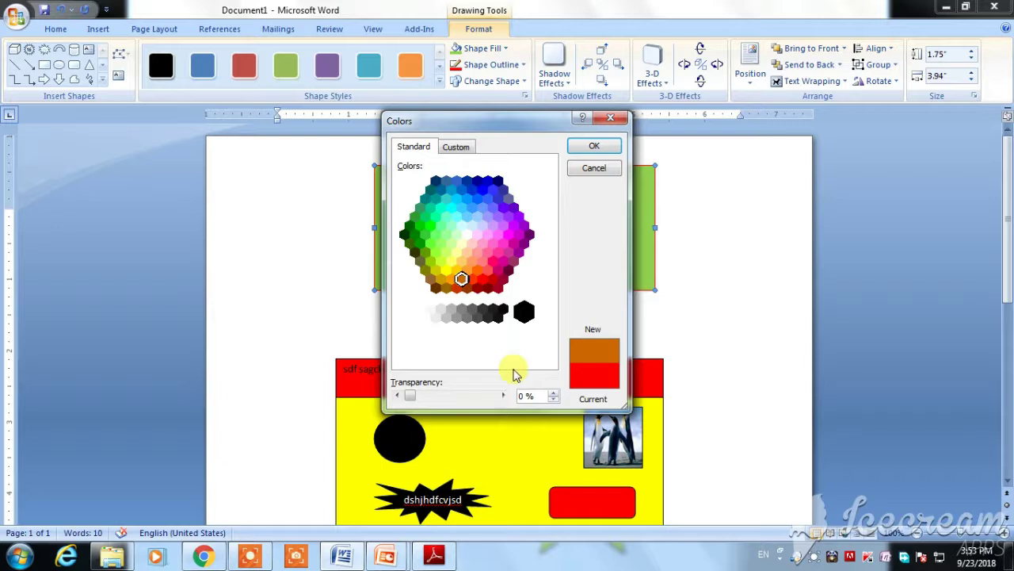
click(592, 147)
click(488, 64)
mouse_move(505, 254)
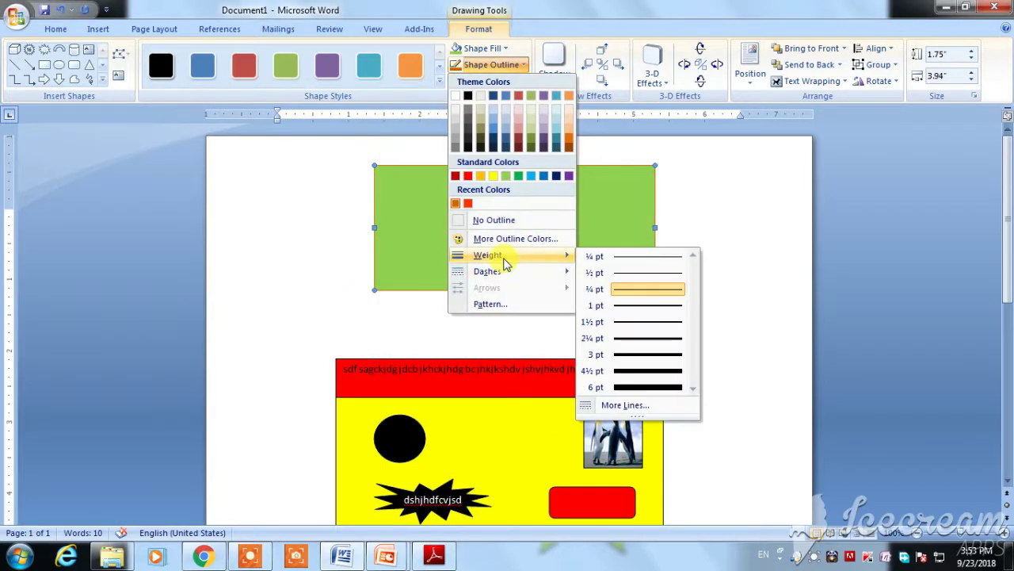
Make the outline 4½ pt with round dots and remove the rectangle's green fill
click(640, 372)
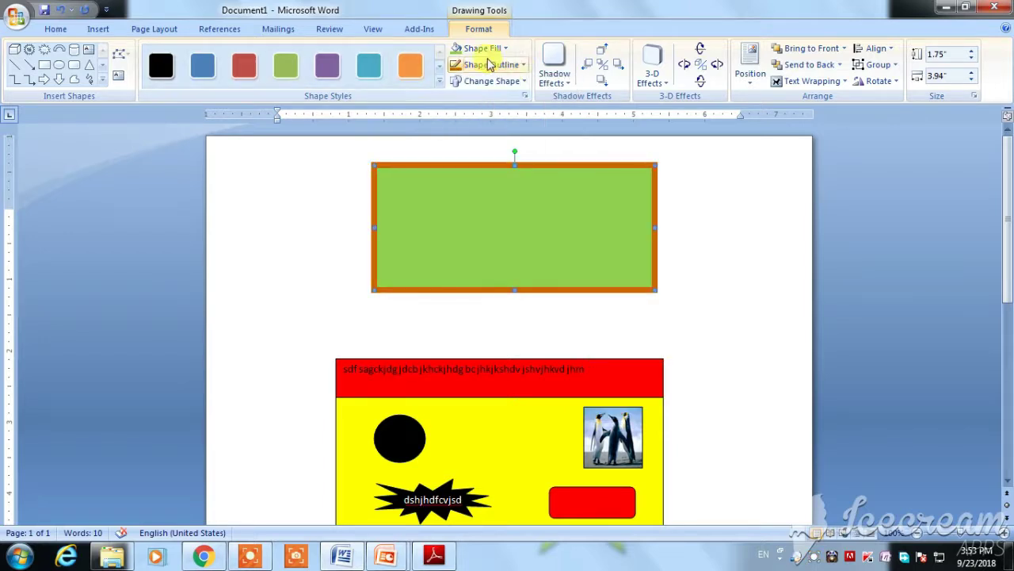
click(489, 65)
mouse_move(579, 273)
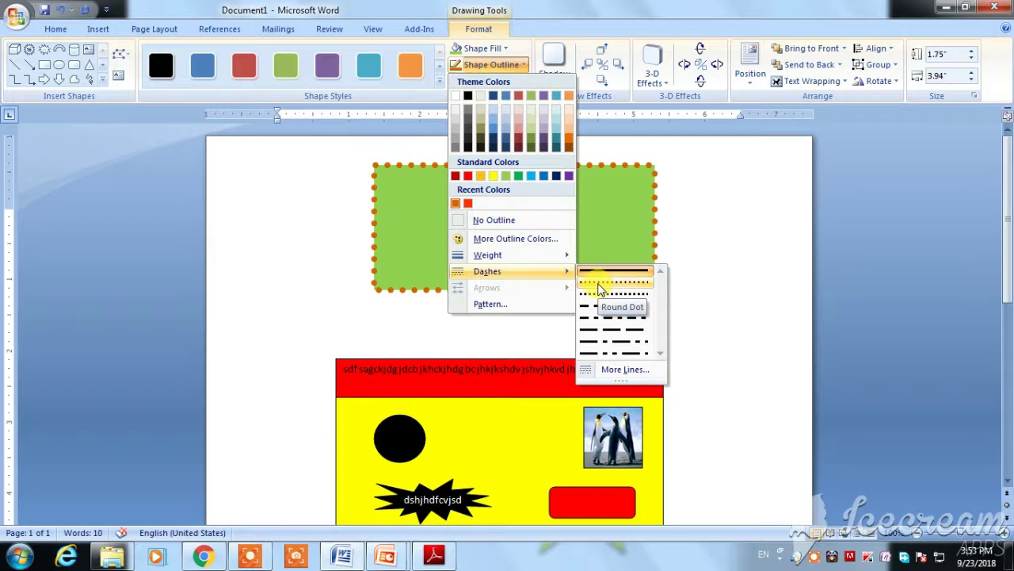
click(600, 289)
click(522, 68)
click(508, 51)
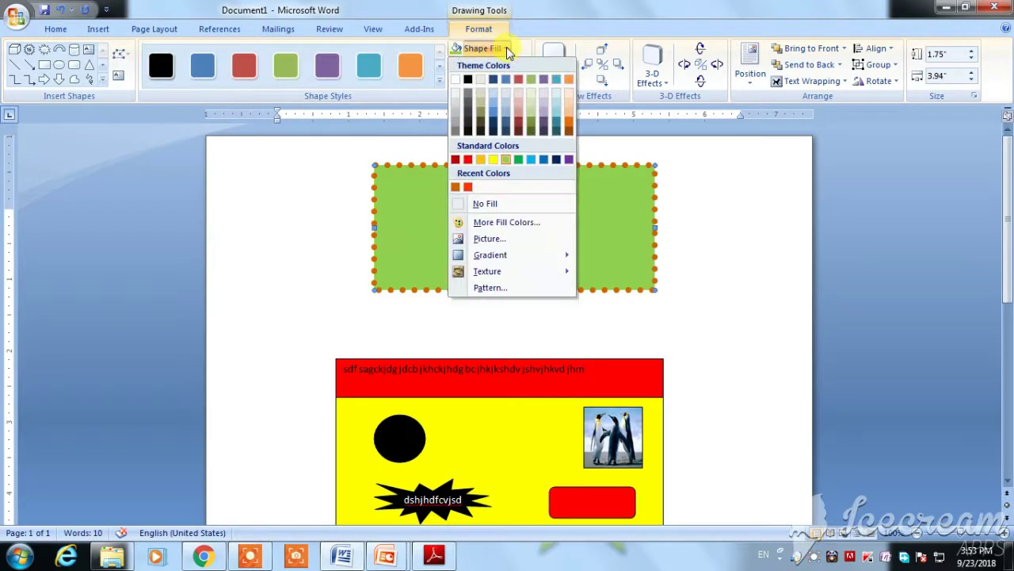
click(481, 207)
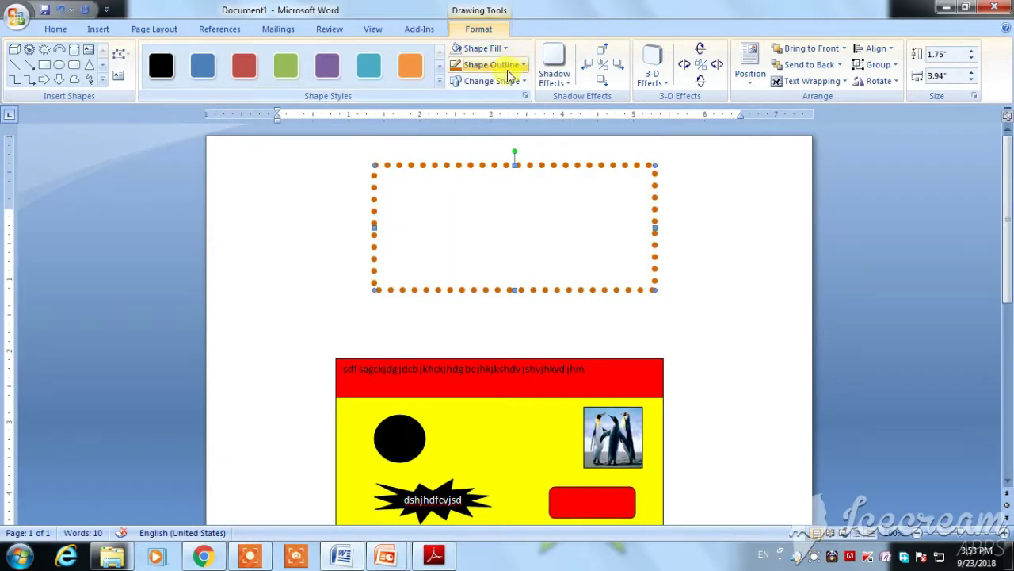
Try long-dash and round-dot outlines, settle on square dots, and stretch the rectangle to 2.04" tall
click(499, 65)
mouse_move(538, 276)
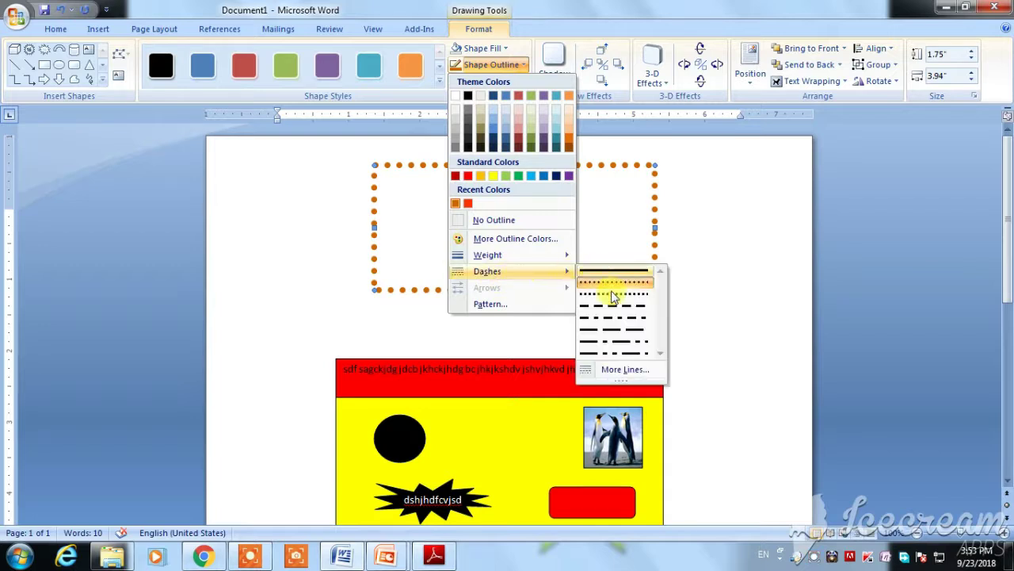
click(499, 65)
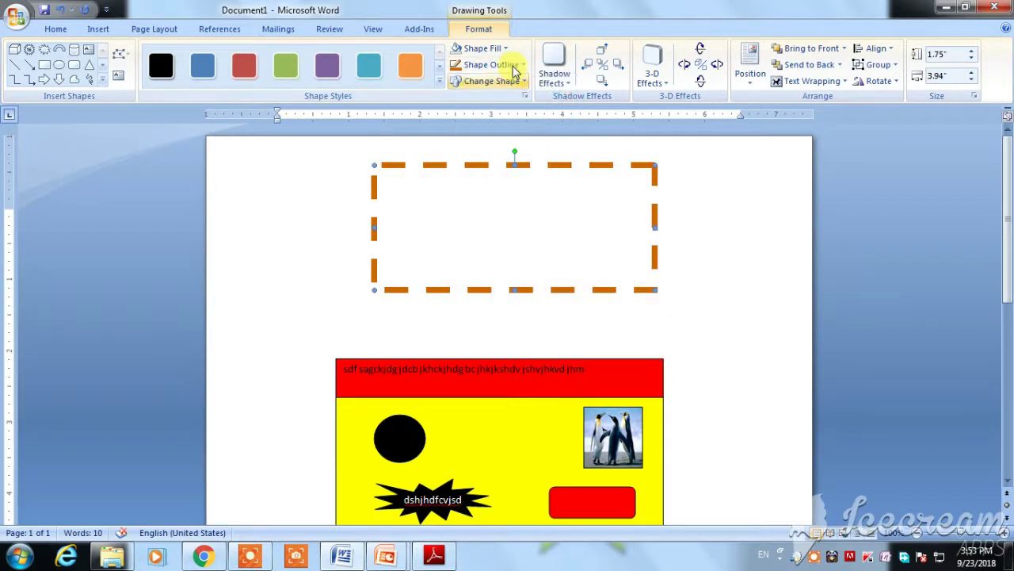
click(499, 65)
mouse_move(500, 256)
click(634, 293)
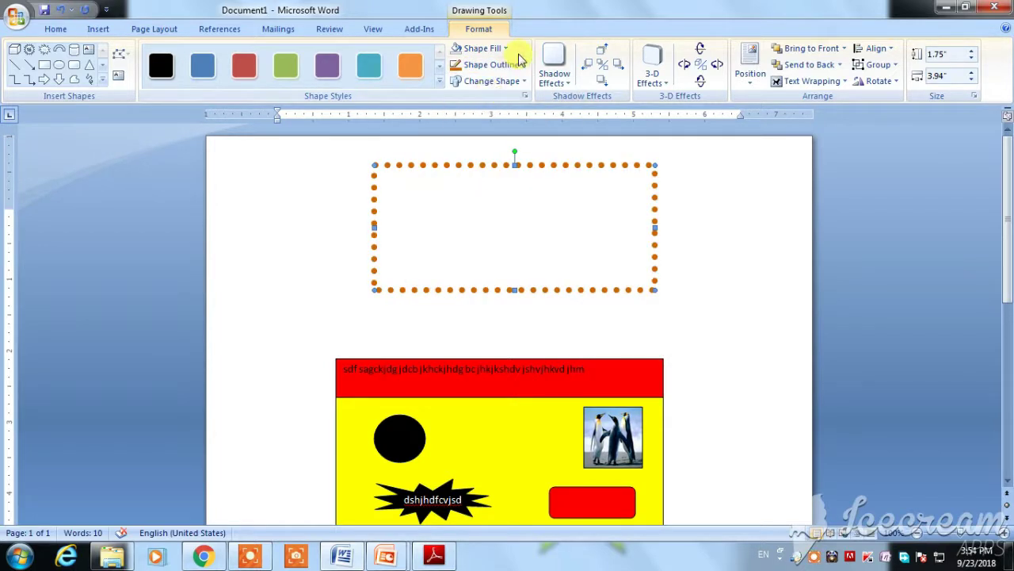
click(511, 65)
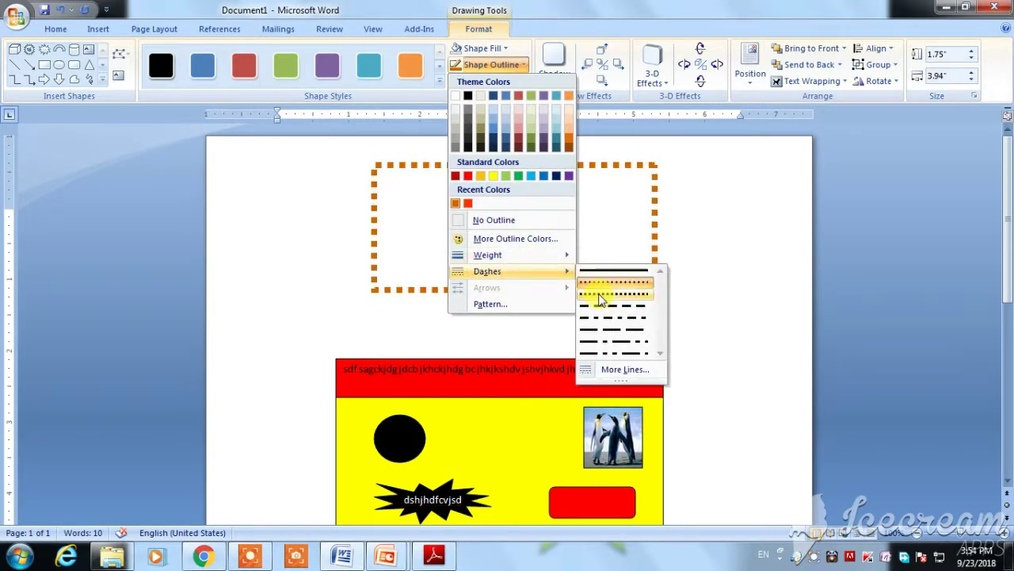
click(600, 296)
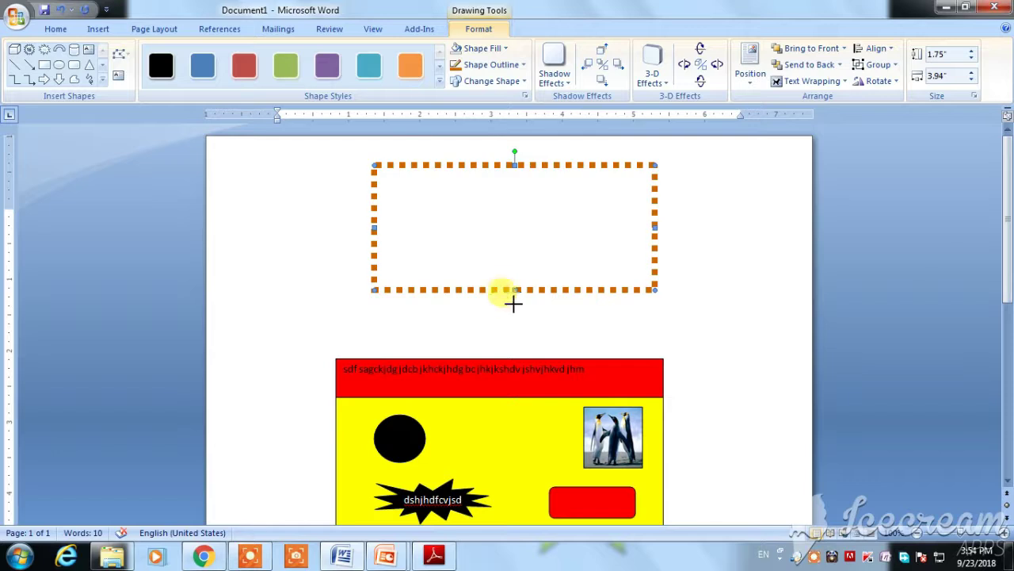
drag(514, 309, 513, 310)
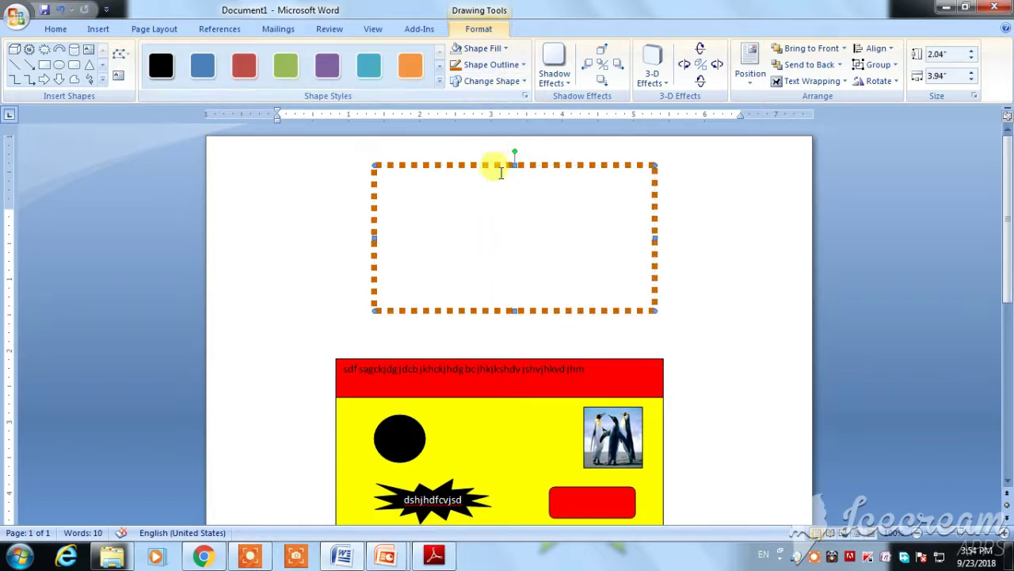
Change the dotted rectangle into a right arrow with a solid orange outline
click(515, 83)
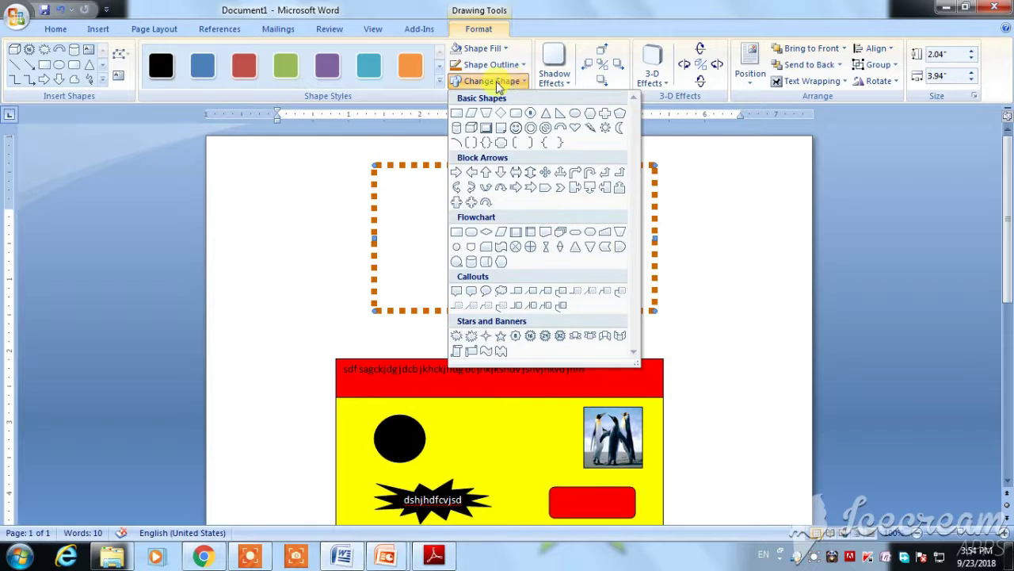
click(458, 175)
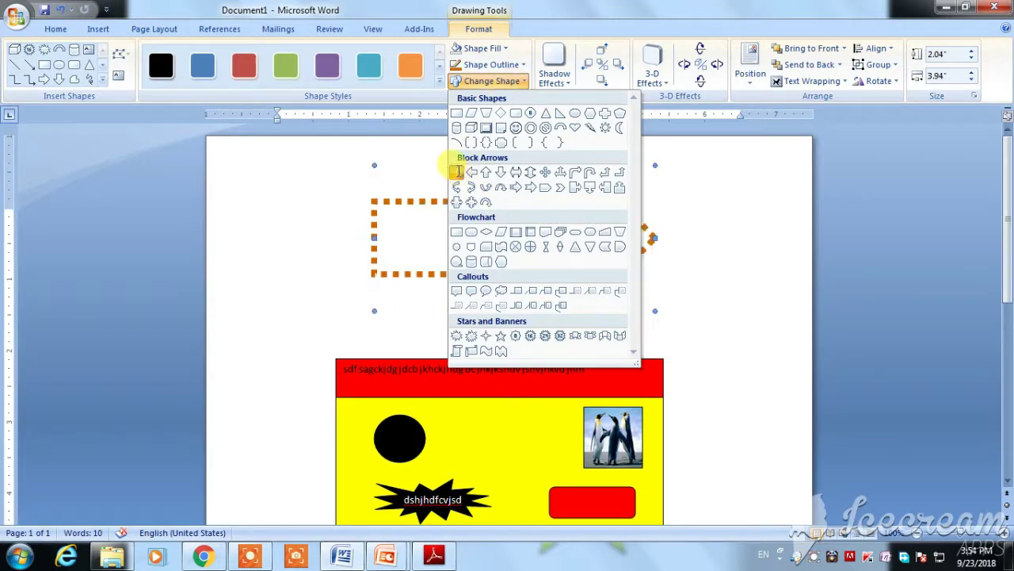
click(516, 67)
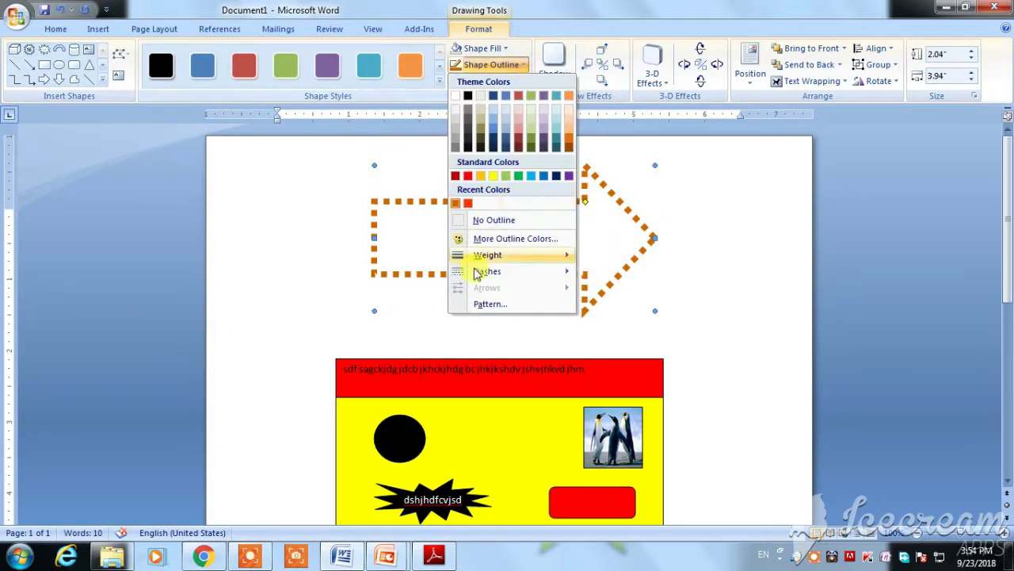
mouse_move(485, 273)
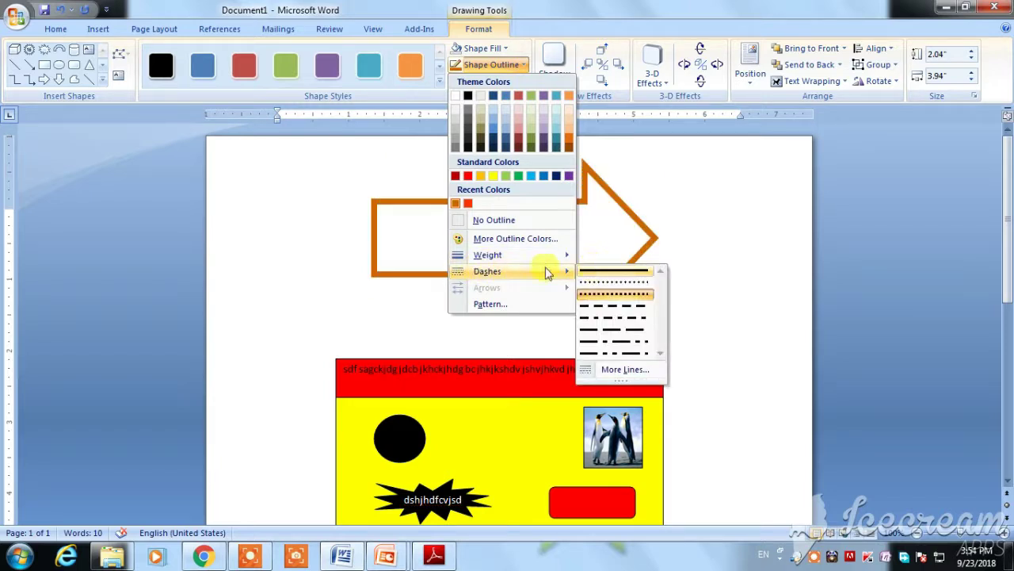
click(611, 271)
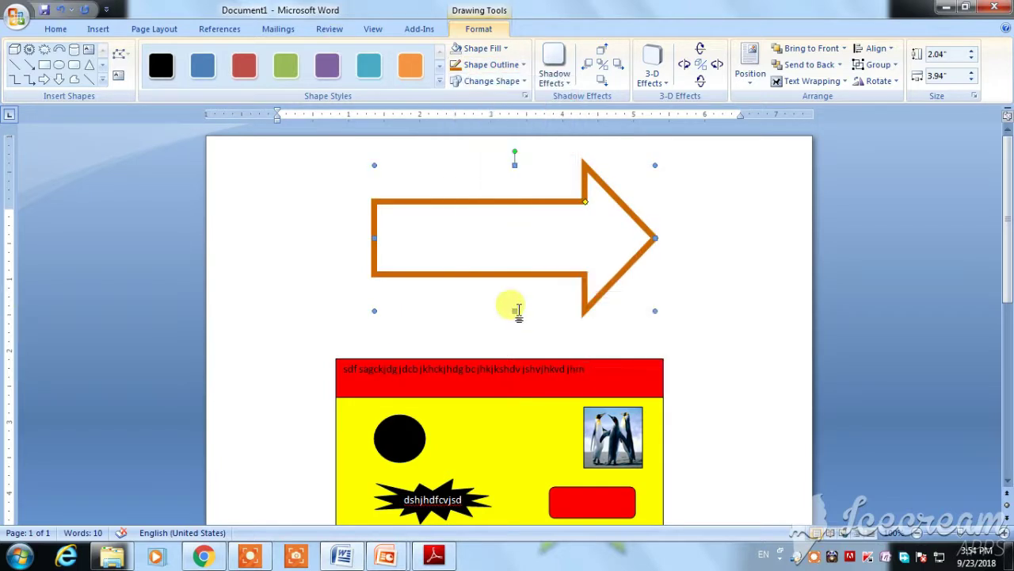
click(507, 65)
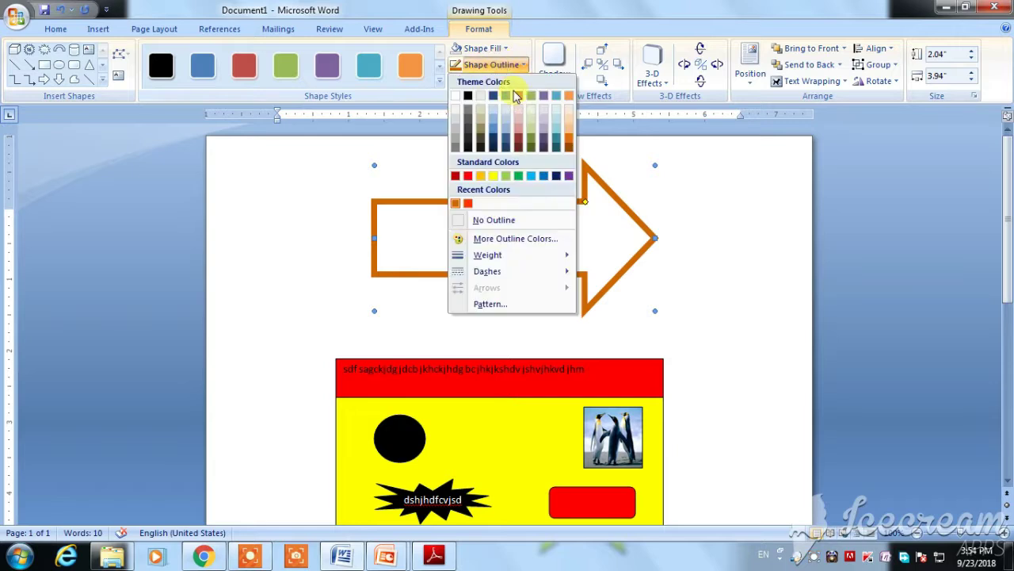
Set the arrow's outline to a thin weight, then thicken it again
mouse_move(523, 263)
click(640, 296)
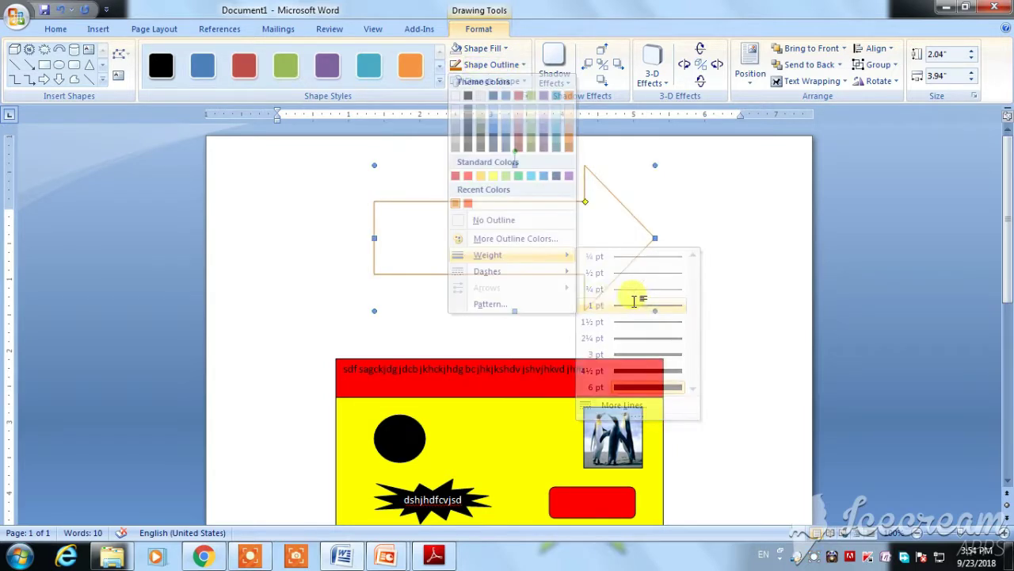
click(508, 65)
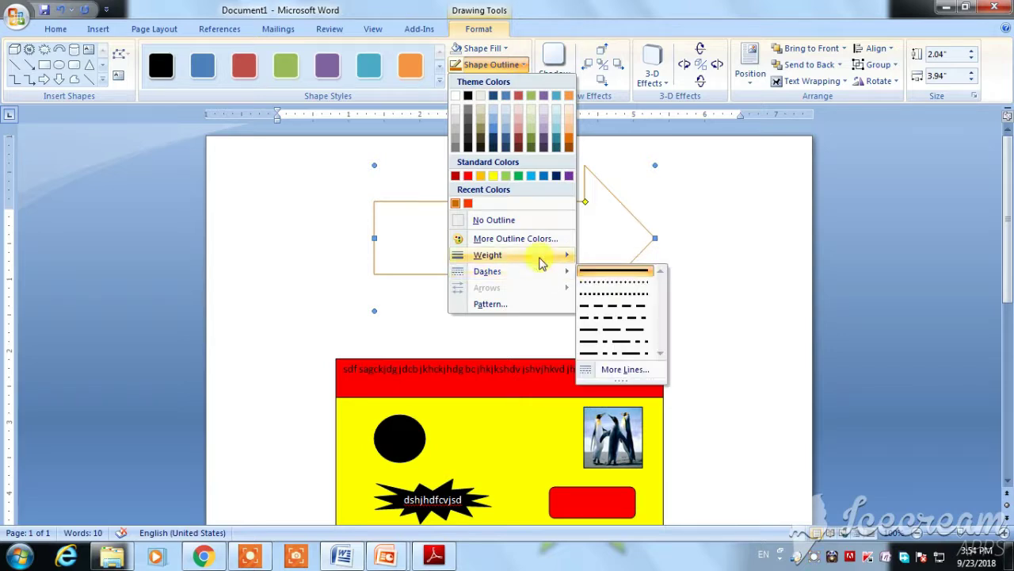
mouse_move(541, 257)
click(634, 361)
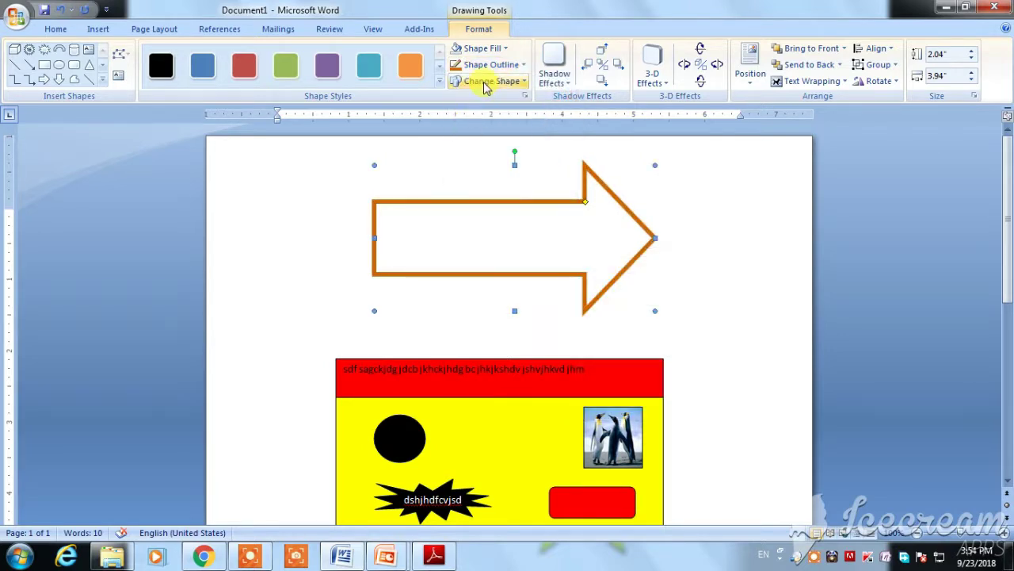
click(496, 50)
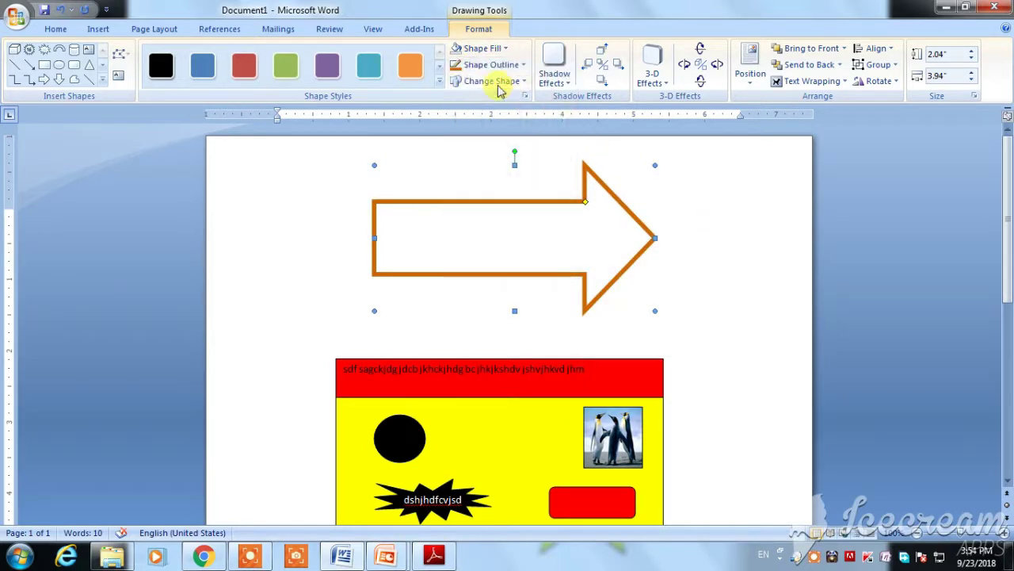
click(491, 65)
Give the arrow a 10 pt triple-line outline in the detailed line settings
mouse_move(488, 255)
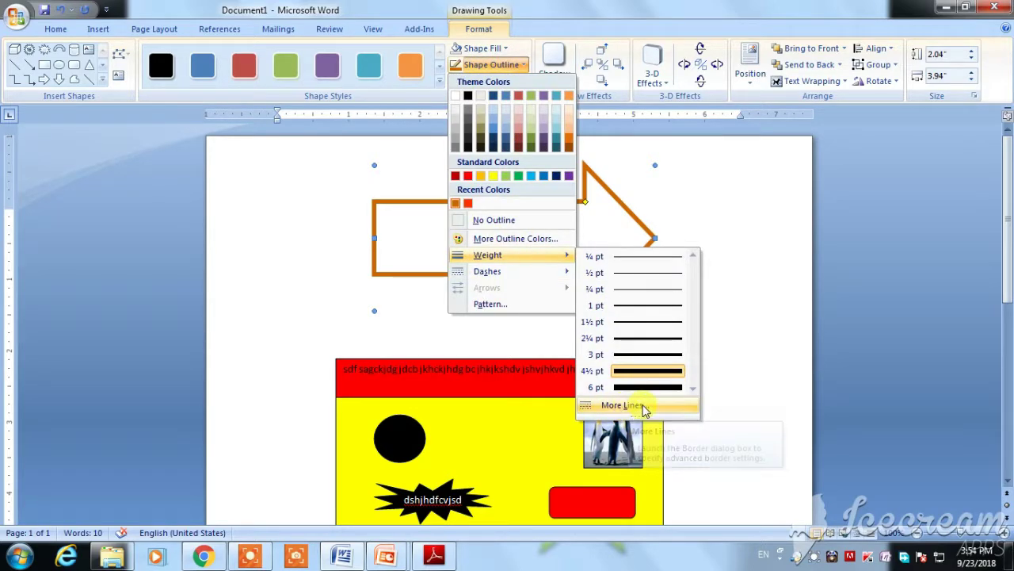
click(626, 406)
drag(527, 106, 517, 125)
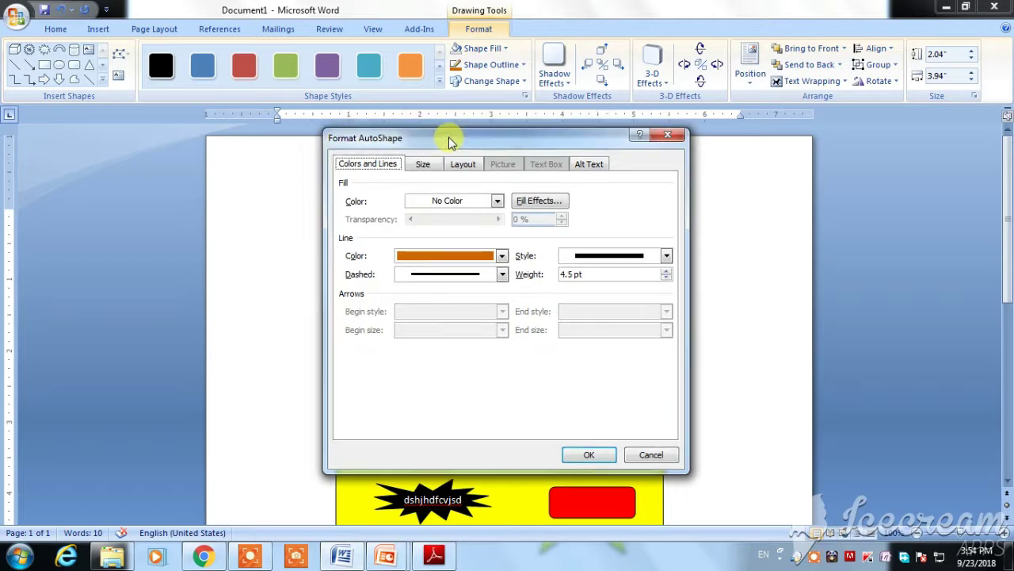
drag(422, 118, 407, 123)
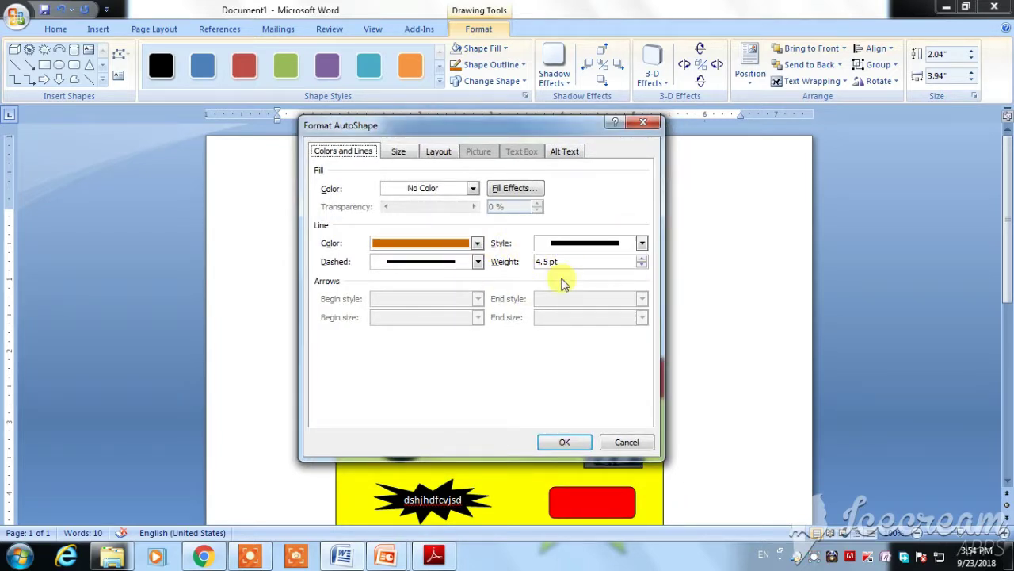
click(642, 245)
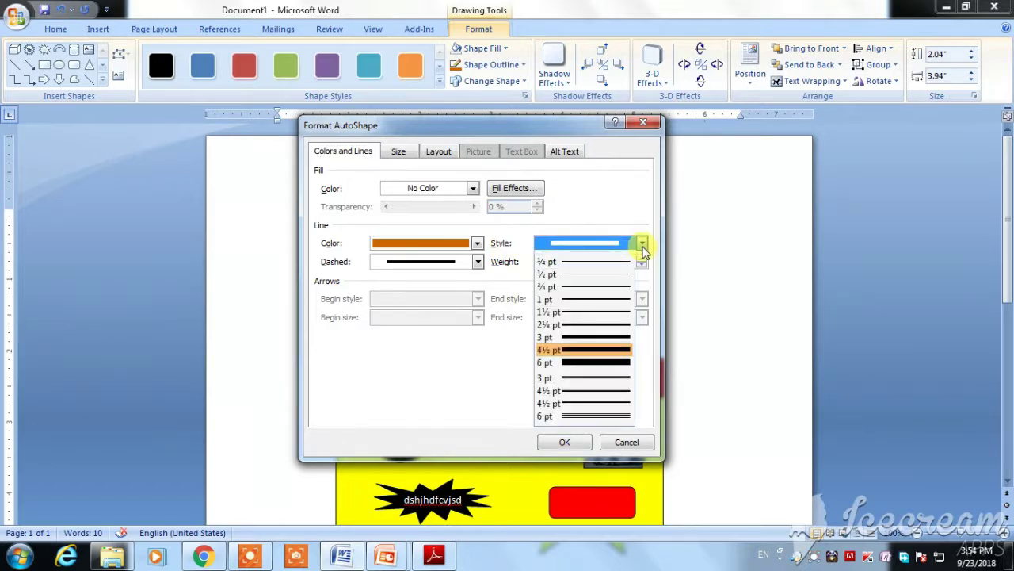
click(582, 418)
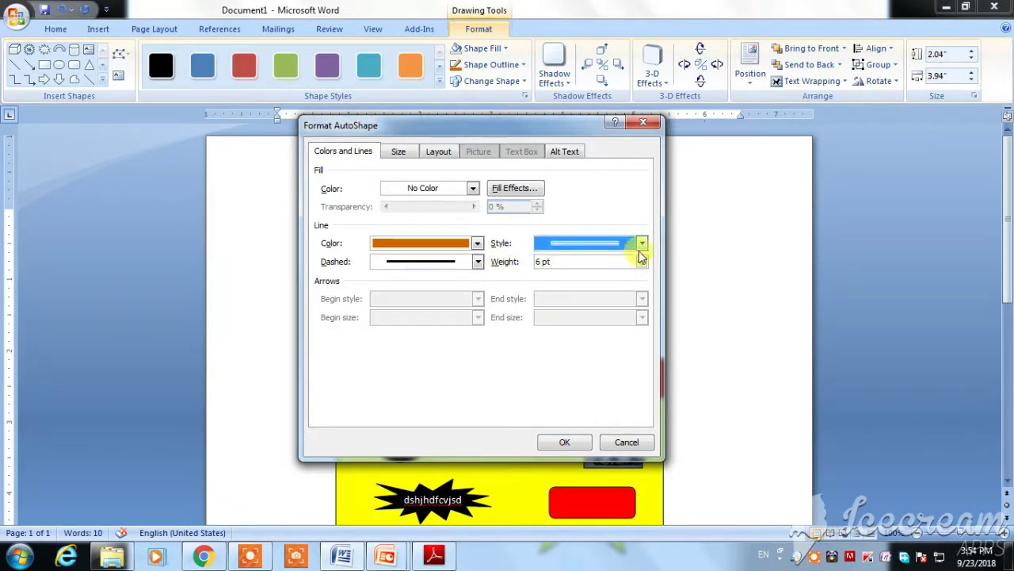
click(642, 243)
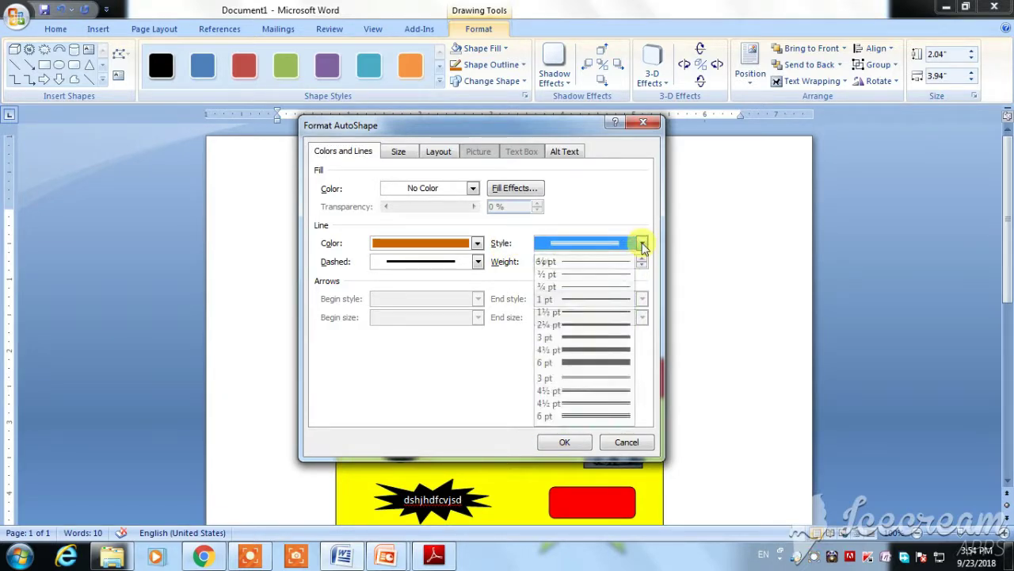
click(584, 414)
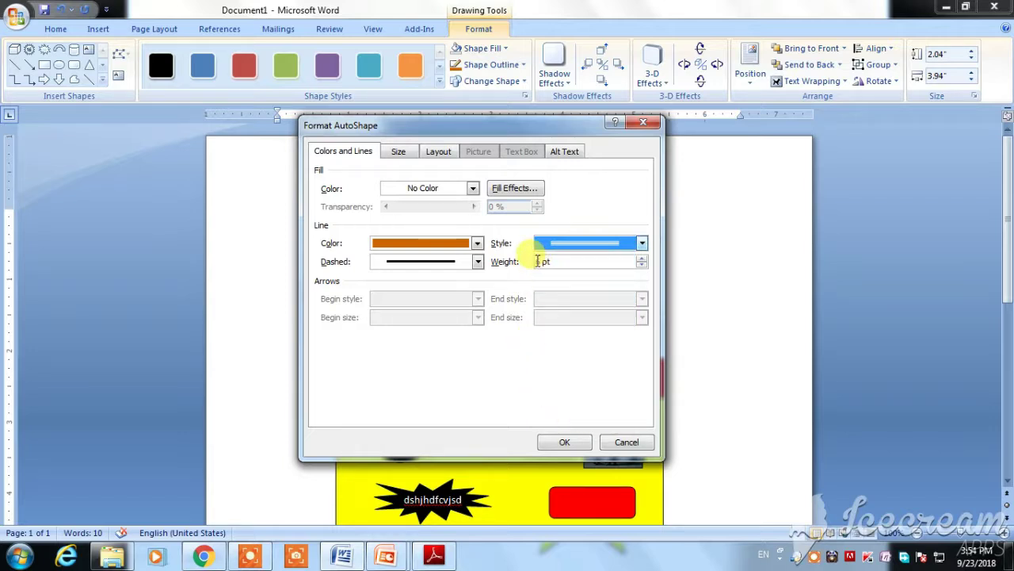
drag(541, 261, 530, 264)
text(10)
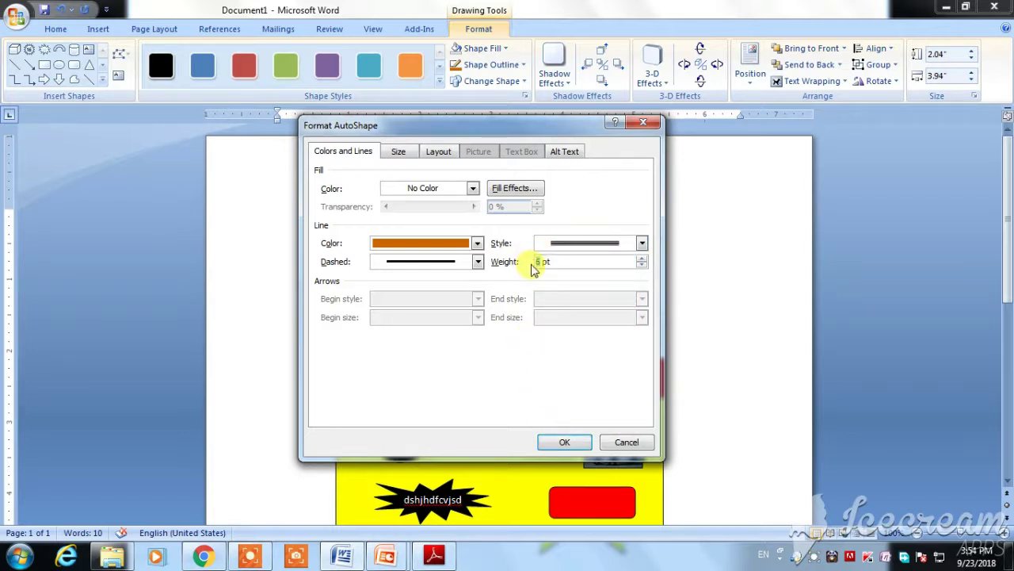
click(569, 441)
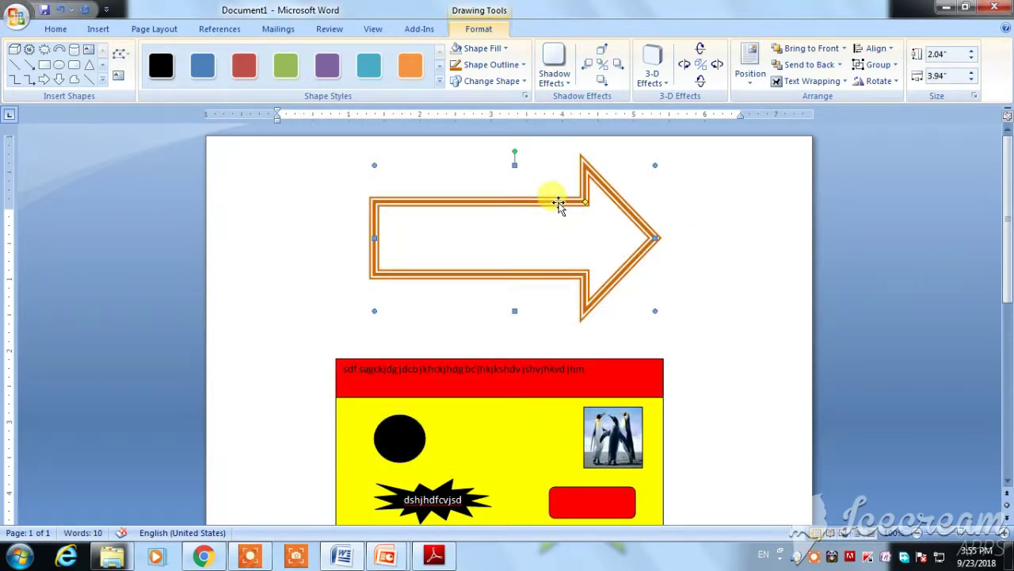
Keep the dash solid and change the outline to a single 4.5 pt line
click(491, 64)
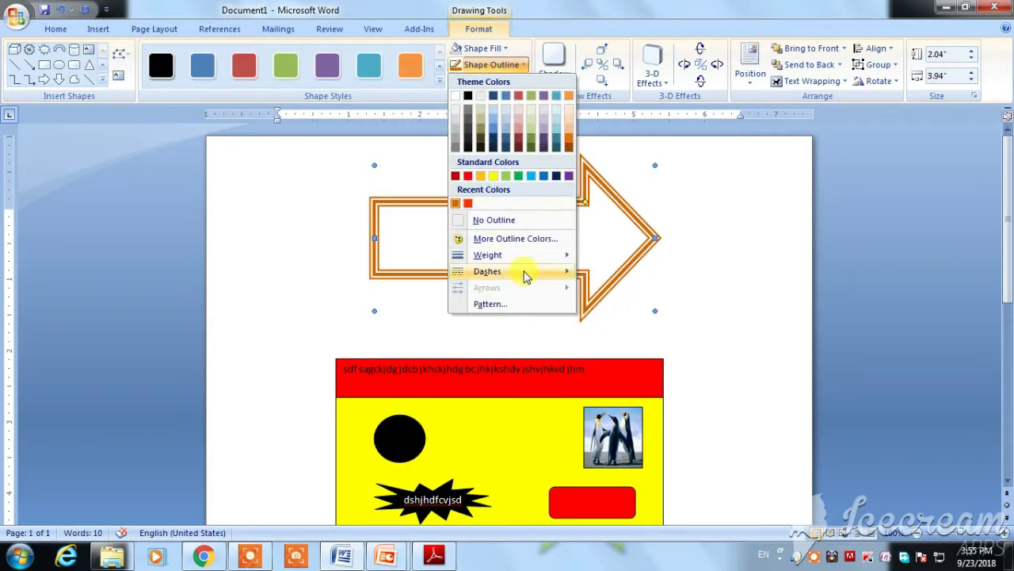
mouse_move(526, 275)
click(611, 274)
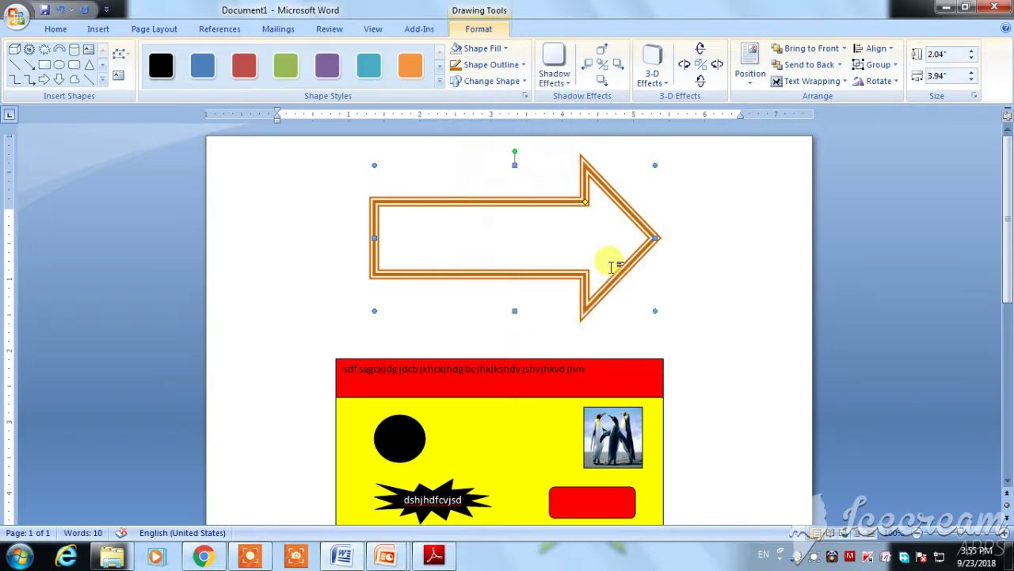
click(487, 64)
mouse_move(507, 255)
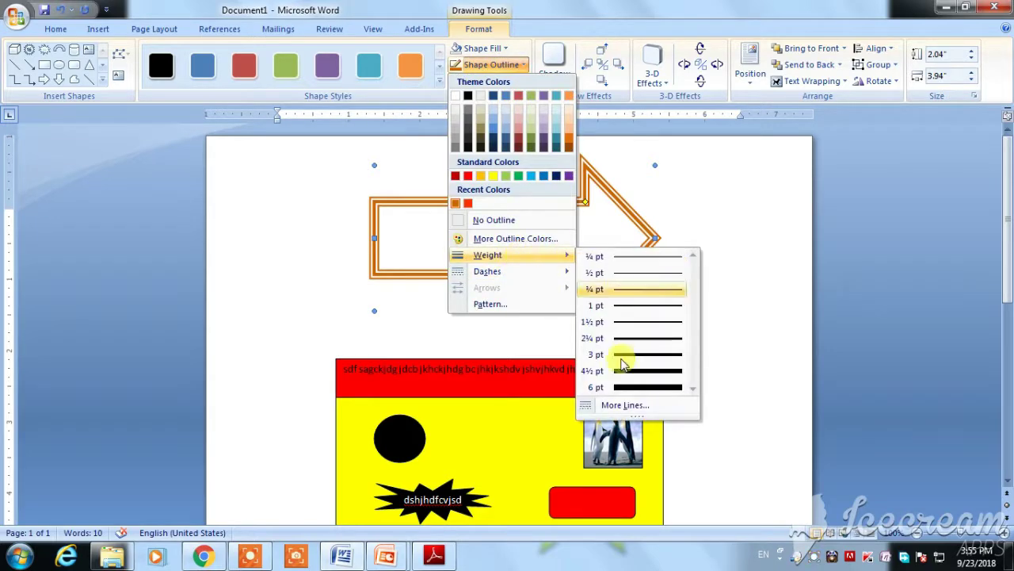
click(611, 408)
click(641, 243)
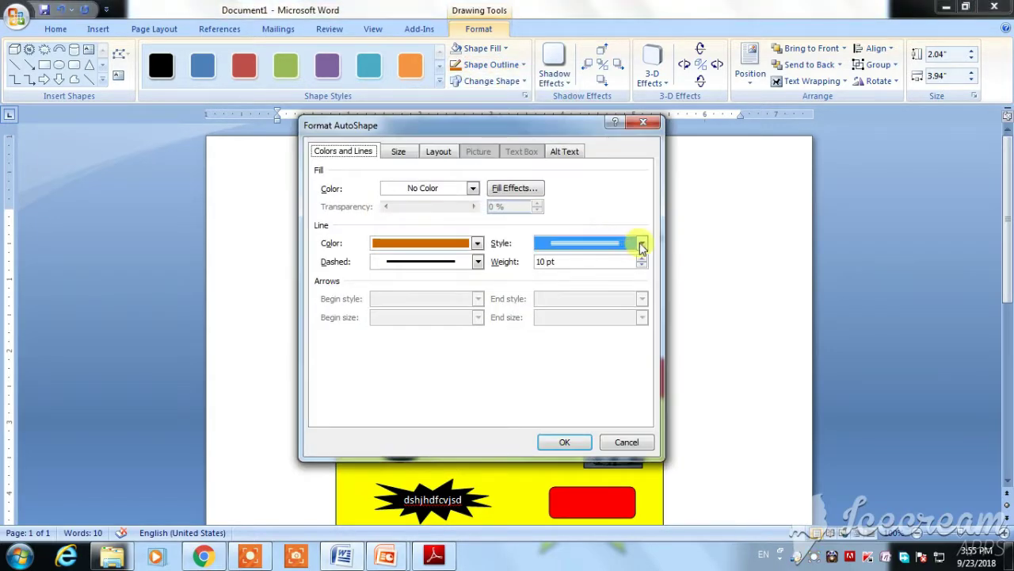
click(597, 379)
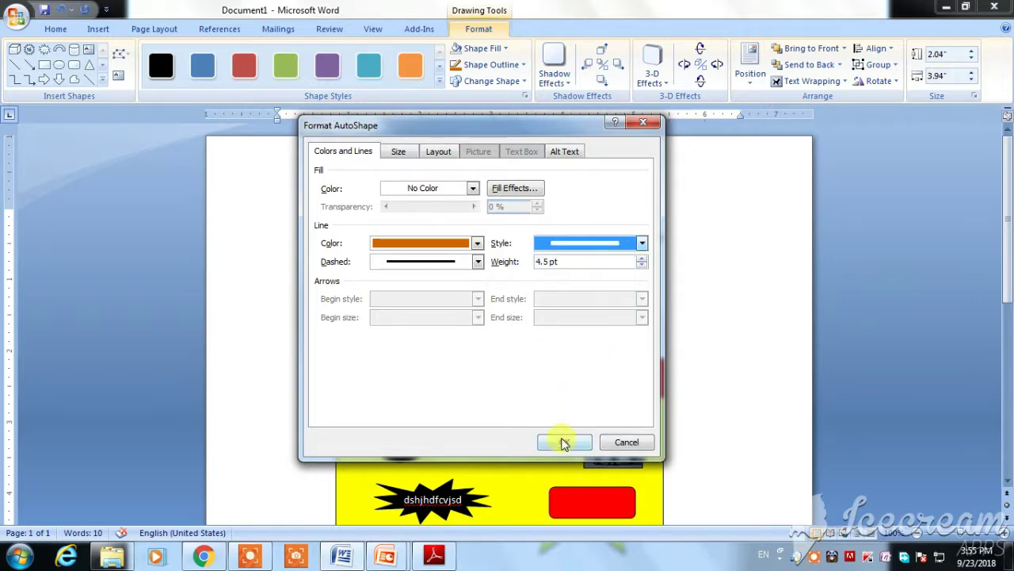
click(562, 442)
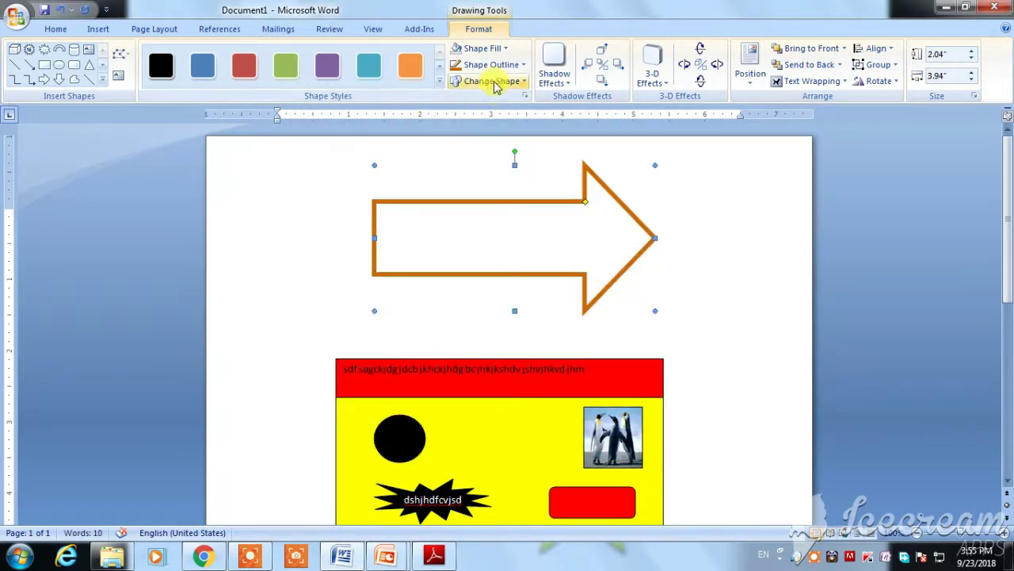
Change the arrow to a Cloud Callout with a red outline and nudge it slightly left
click(493, 82)
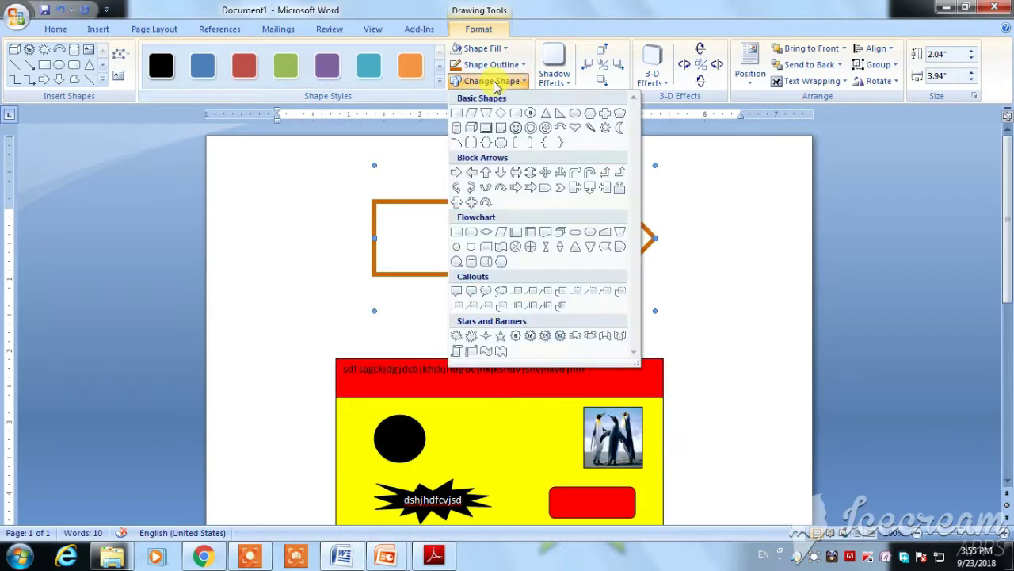
click(501, 295)
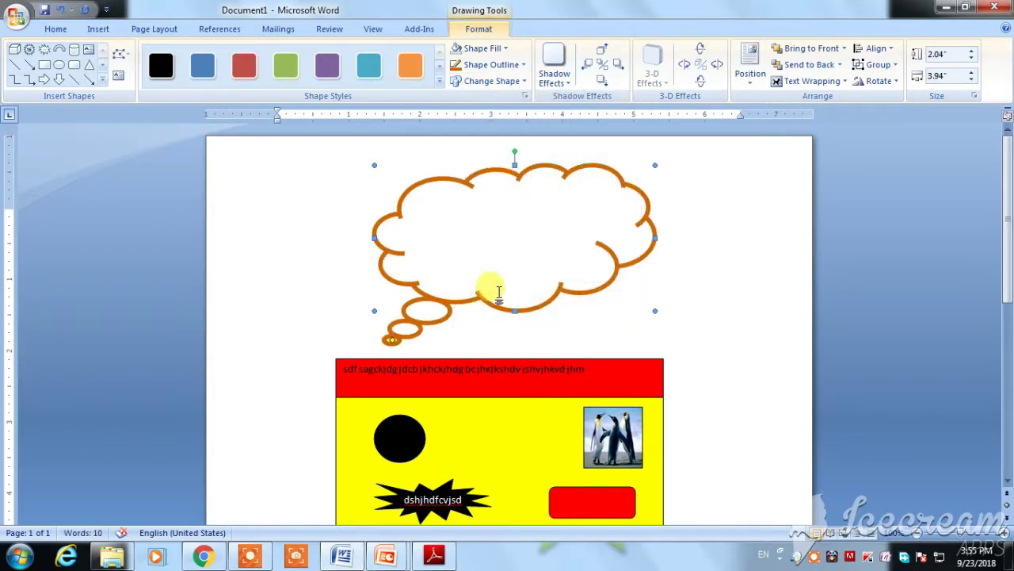
click(524, 66)
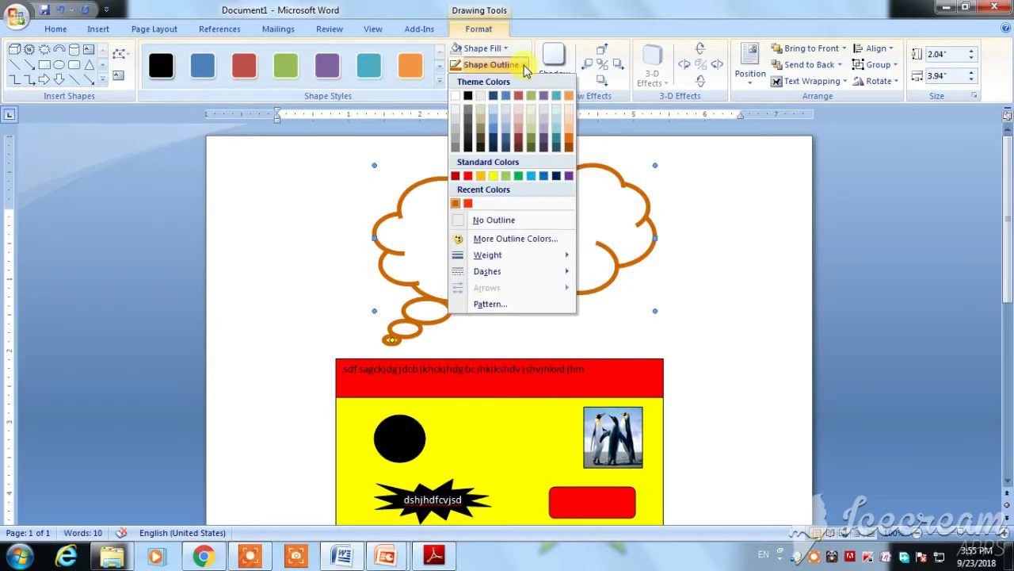
click(469, 176)
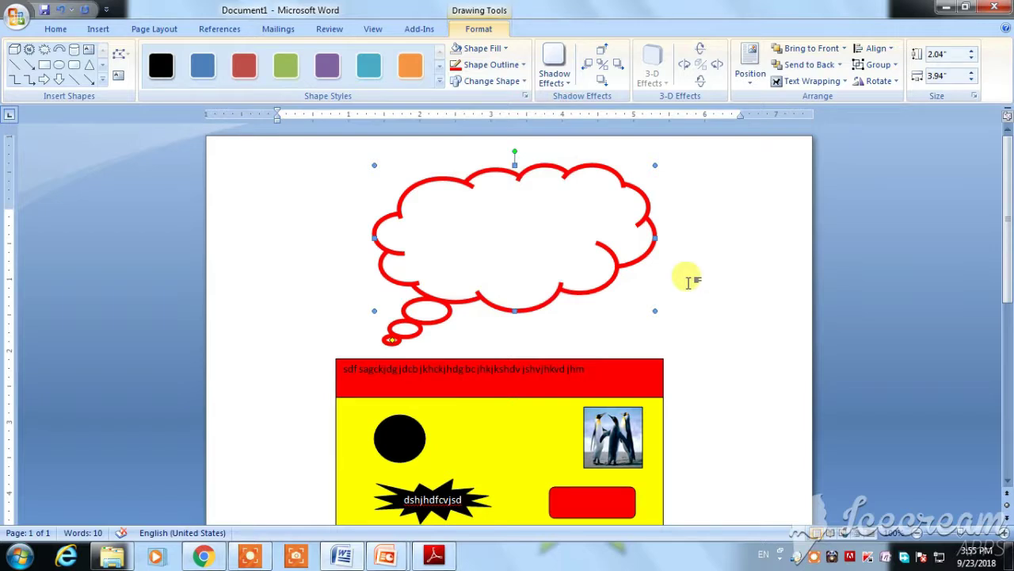
drag(515, 178, 467, 178)
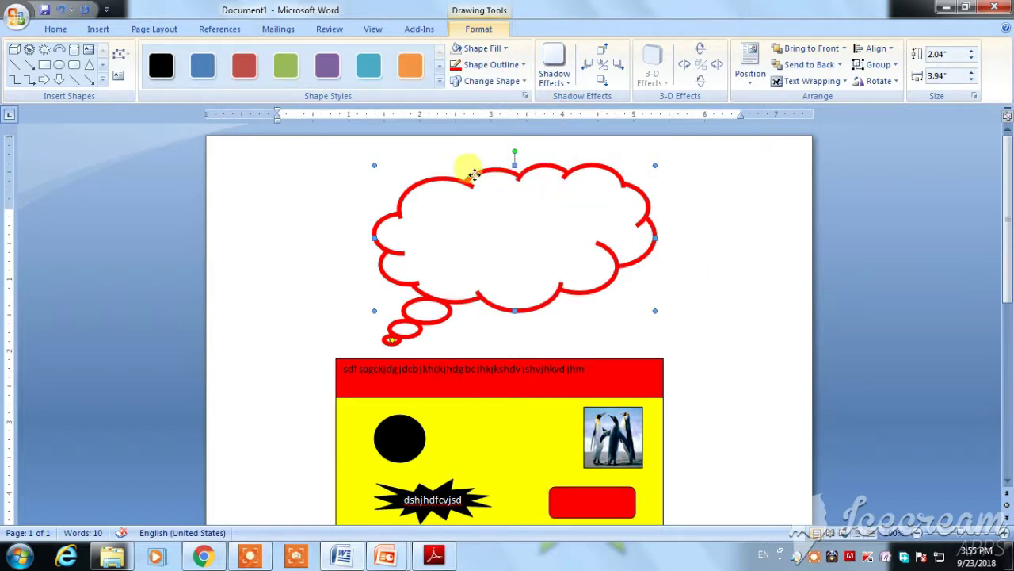
Delete the cloud callout, red header text box, yellow panel and black circle
key(Delete)
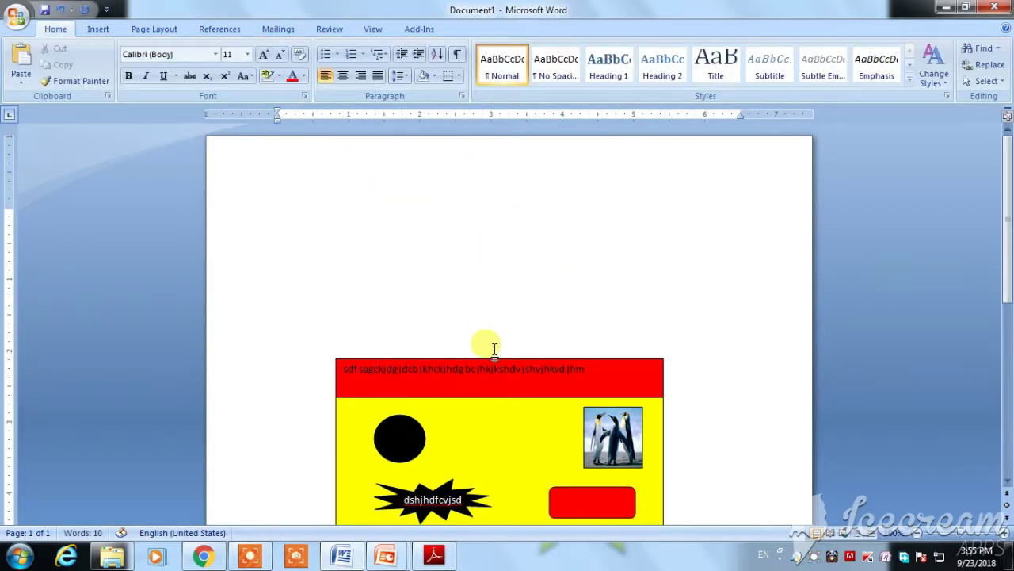
click(498, 361)
key(Delete)
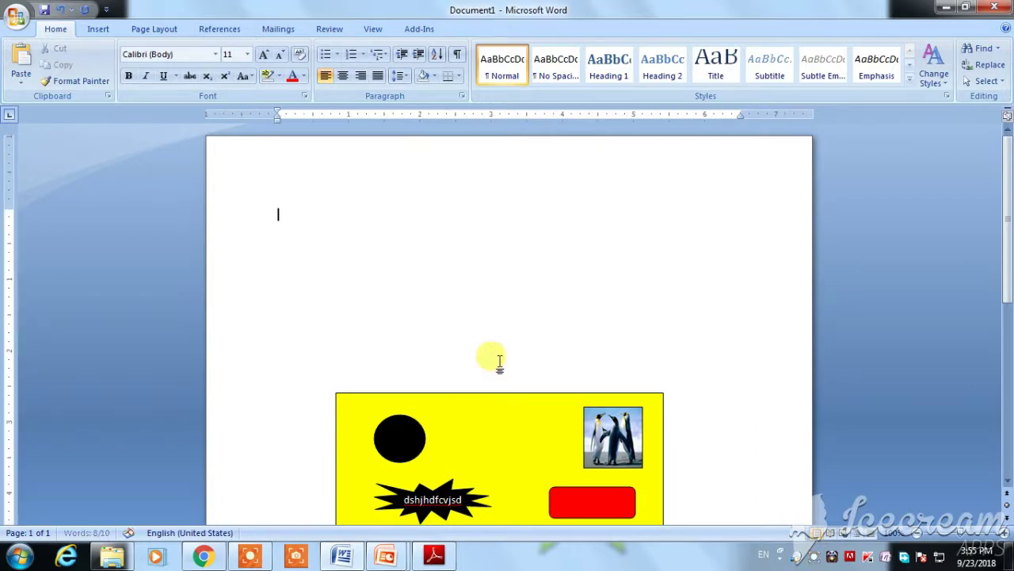
click(485, 400)
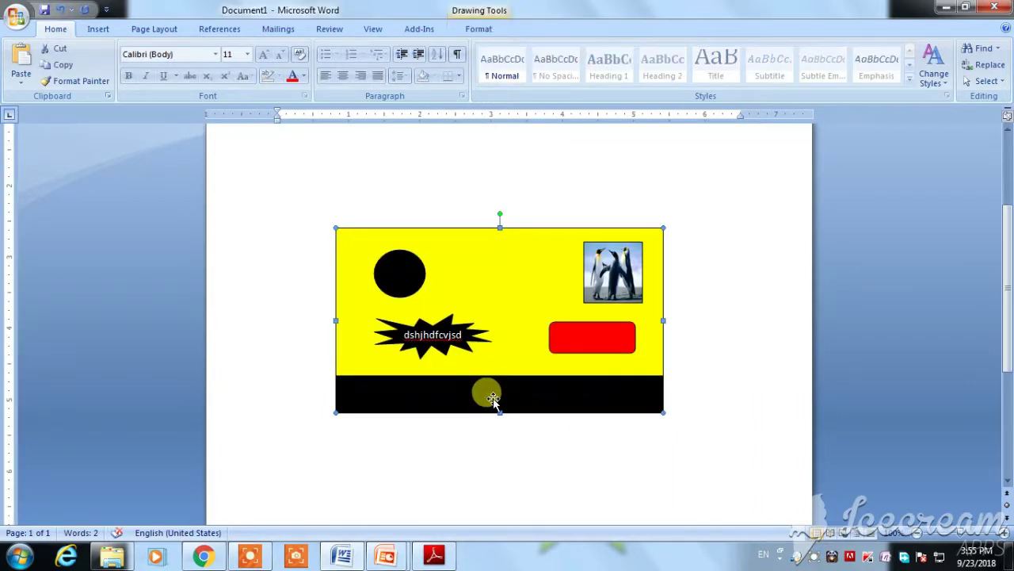
key(Delete)
click(399, 366)
key(Delete)
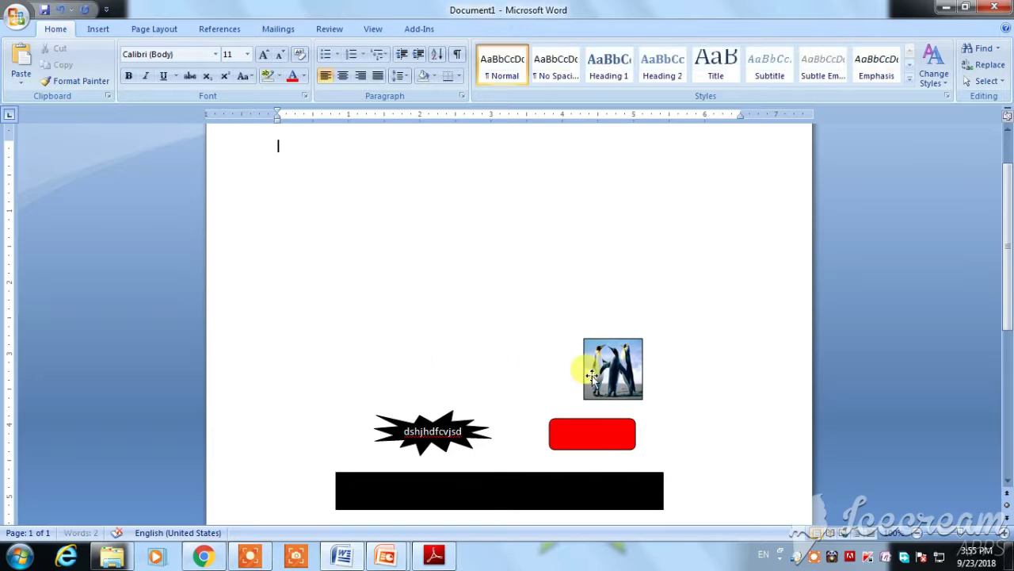
Delete the remaining star and rectangles, then the penguin picture, leaving the page empty
click(435, 406)
key(Delete)
click(475, 474)
key(Delete)
drag(597, 367, 578, 216)
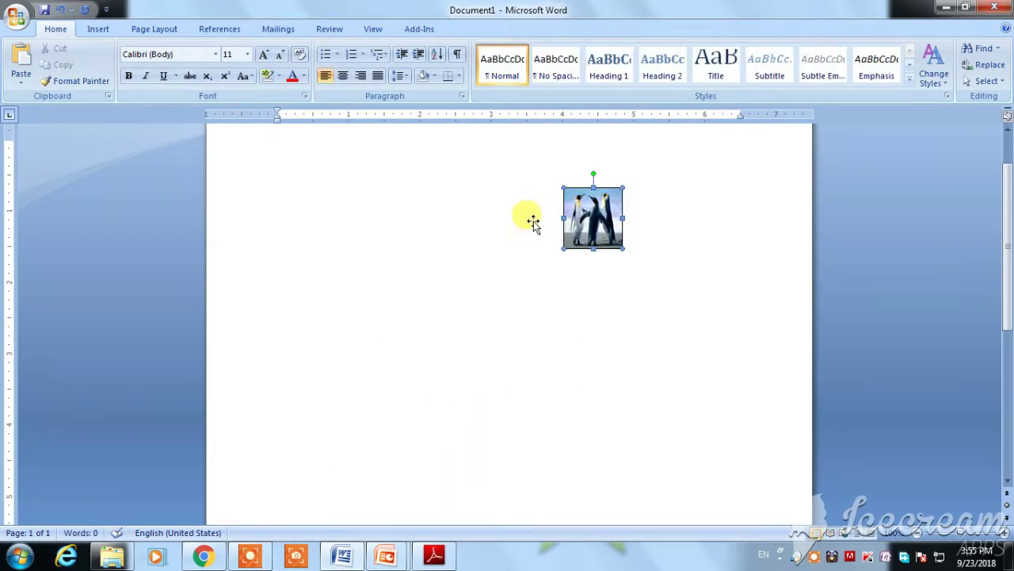
click(479, 28)
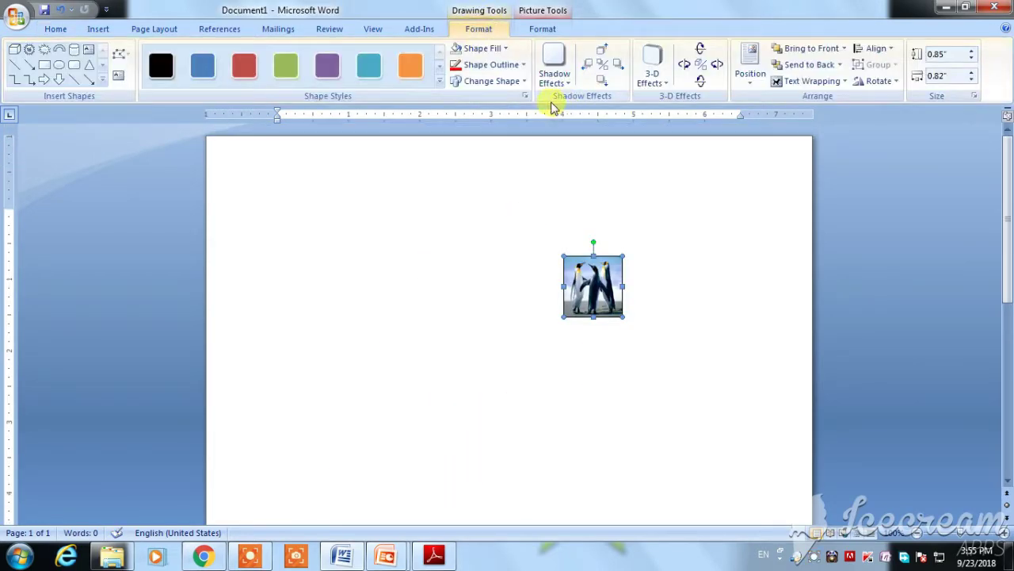
key(Delete)
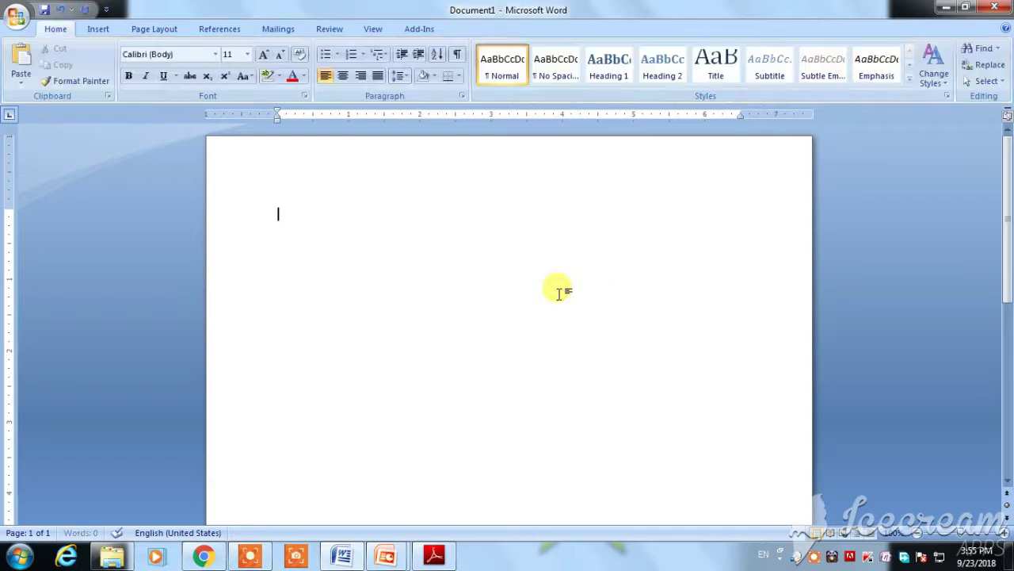
click(99, 29)
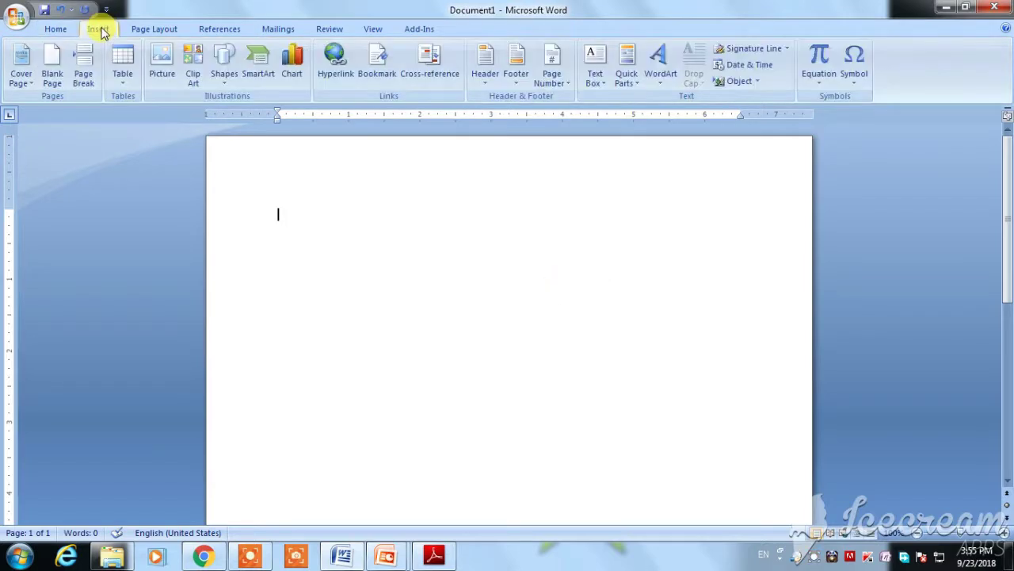
Draw a rectangle near the page centre and shrink its height to 1.01"
click(222, 75)
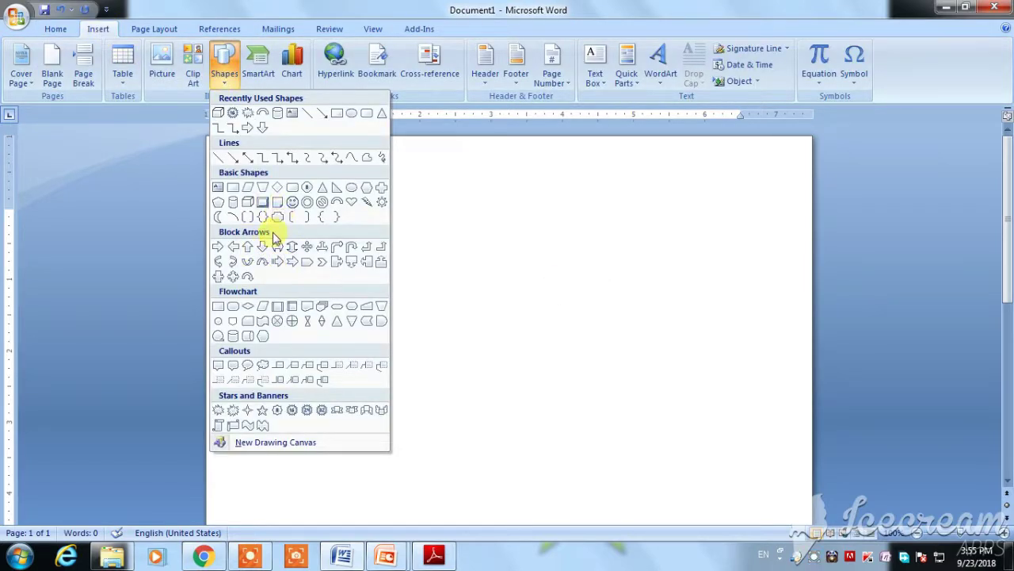
click(233, 191)
drag(430, 228, 644, 336)
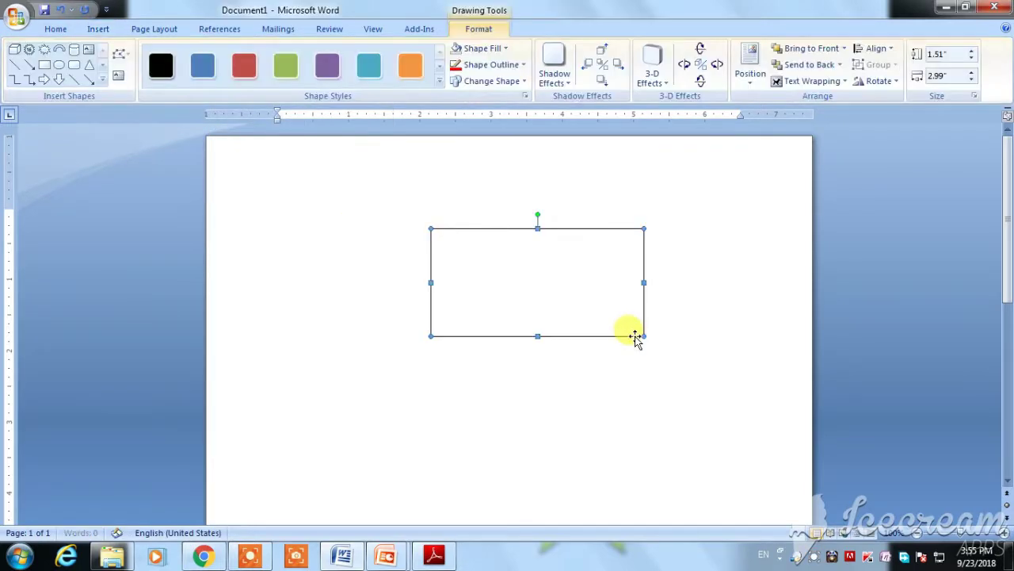
drag(537, 336, 538, 300)
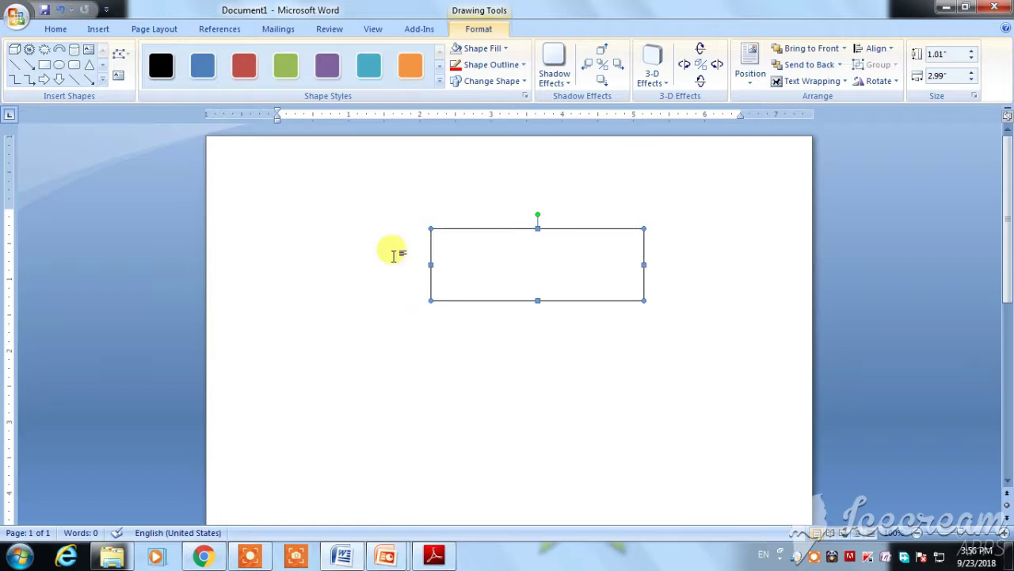
Fill the rectangle orange, give it a 3 pt black outline, and shift it slightly left
click(503, 48)
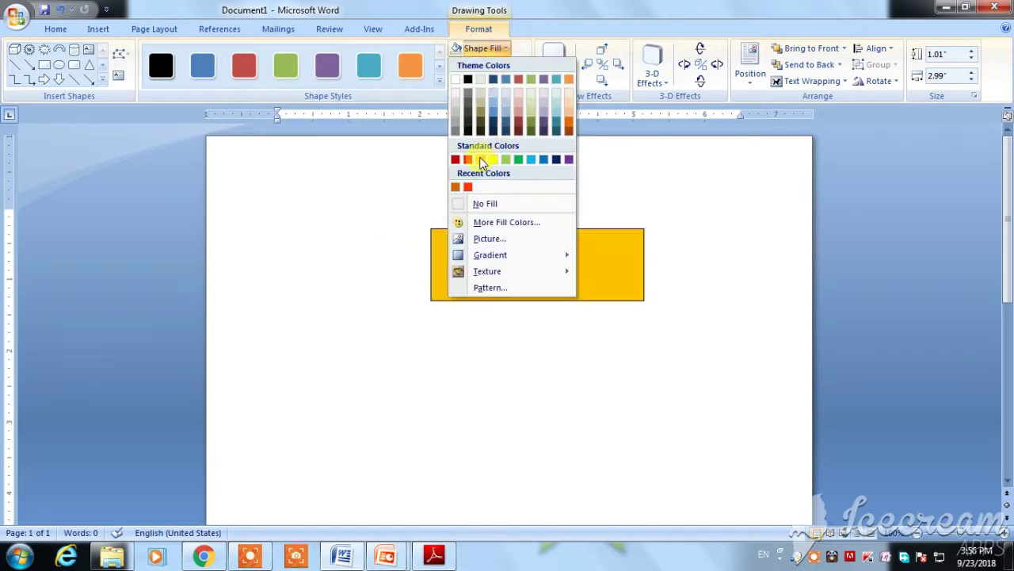
click(480, 161)
click(511, 70)
mouse_move(529, 262)
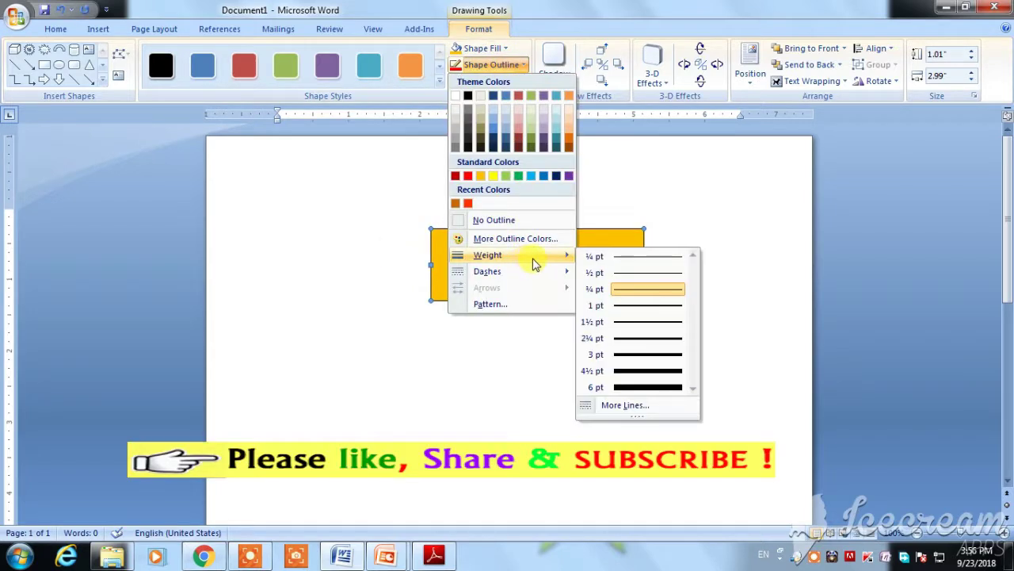
click(631, 353)
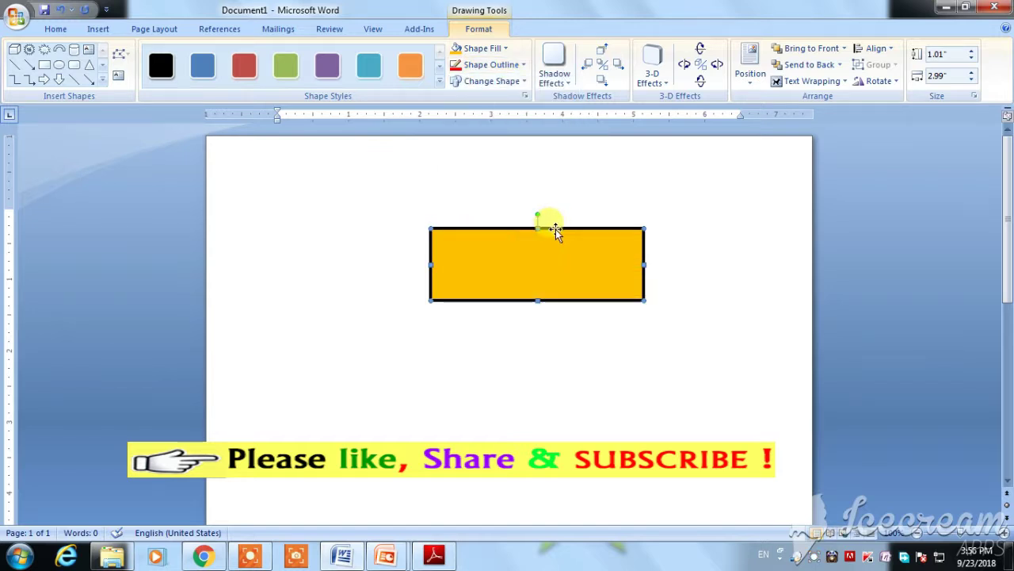
drag(555, 229, 532, 238)
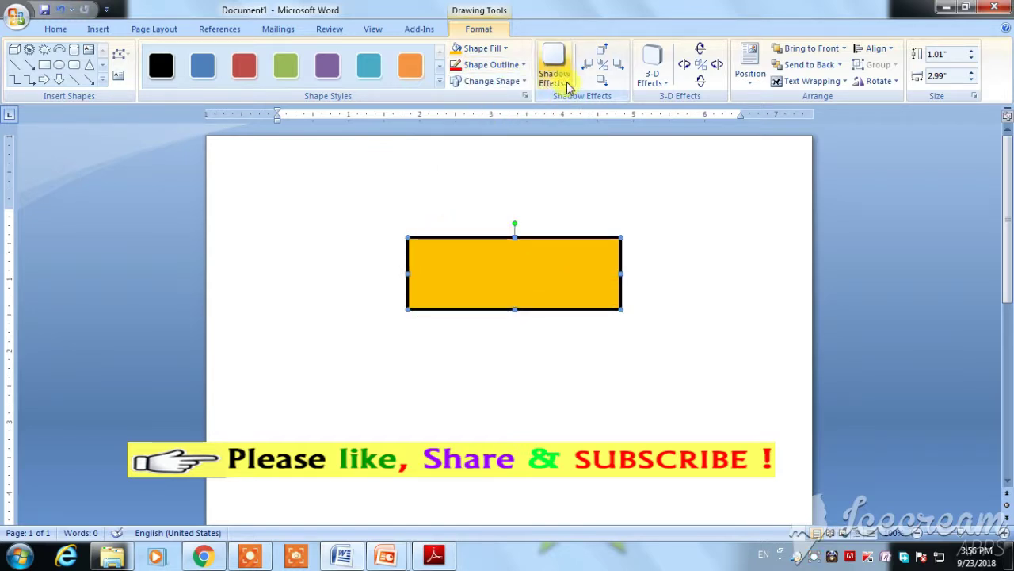
Apply a drop shadow to the rectangle and nudge the shadow left twice
click(568, 86)
click(560, 181)
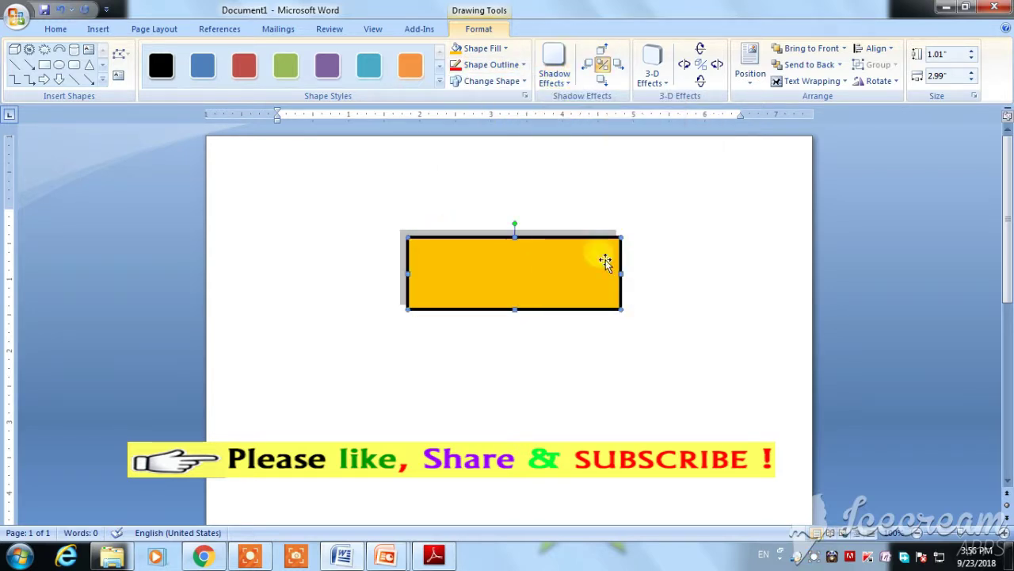
click(554, 70)
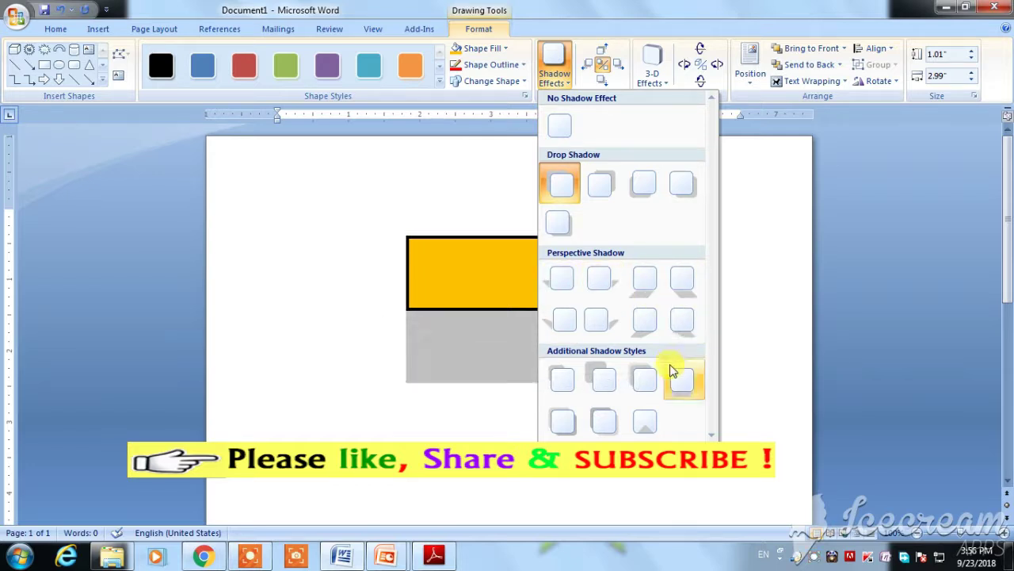
click(554, 182)
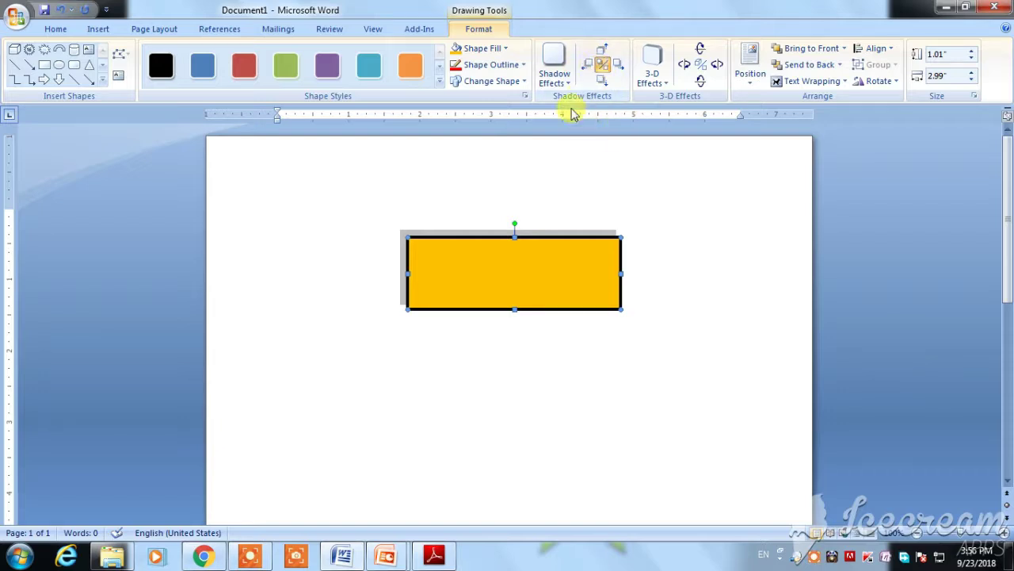
click(586, 64)
click(586, 64)
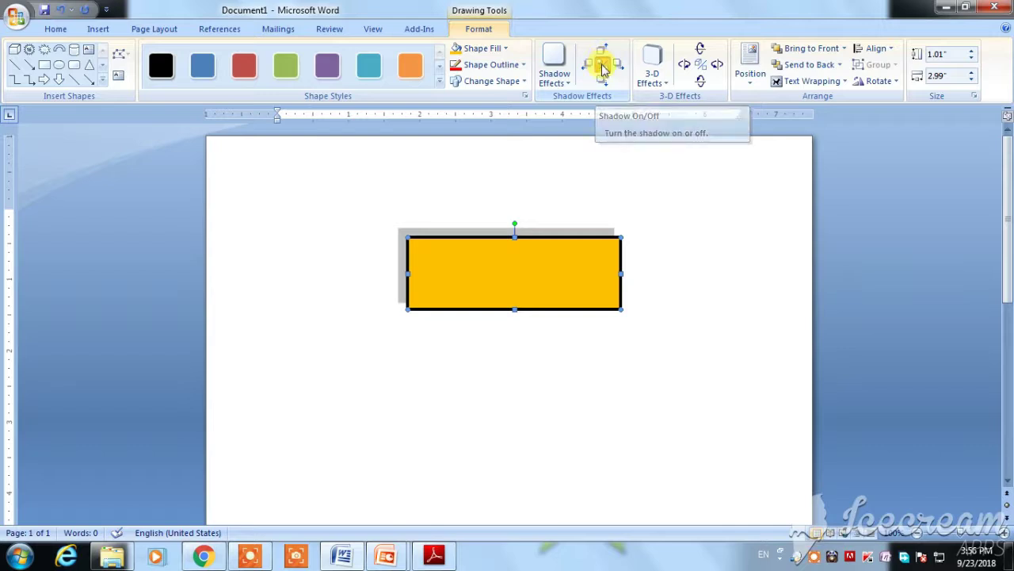
Toggle the shadow off and on, then change the shadow colour to red
click(602, 67)
click(602, 68)
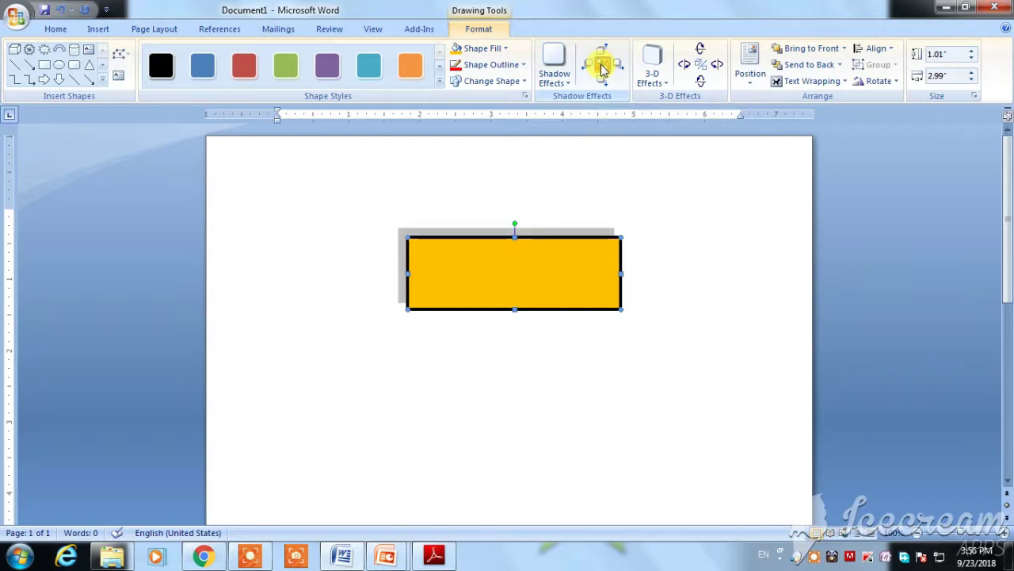
click(602, 68)
click(602, 68)
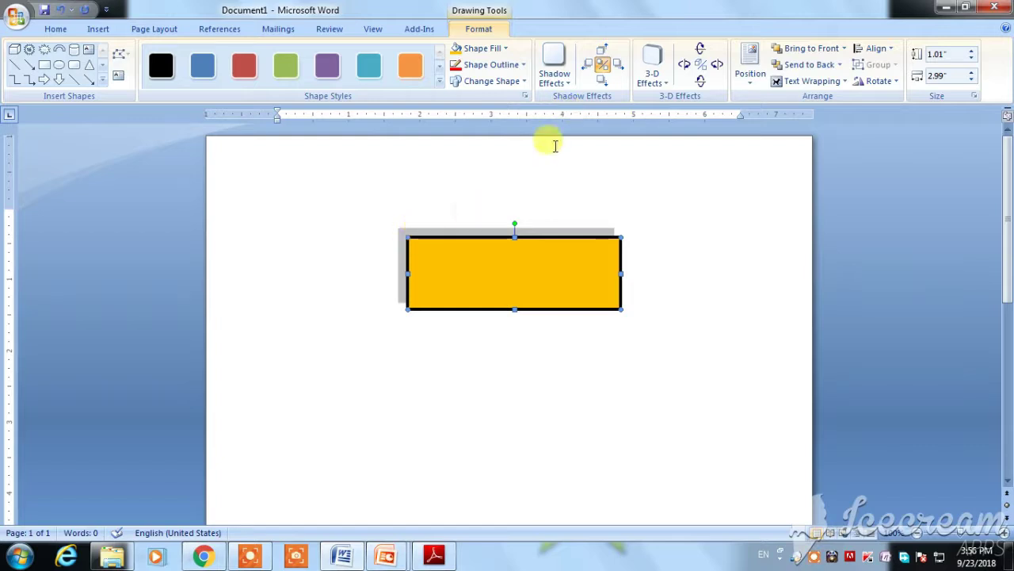
click(567, 82)
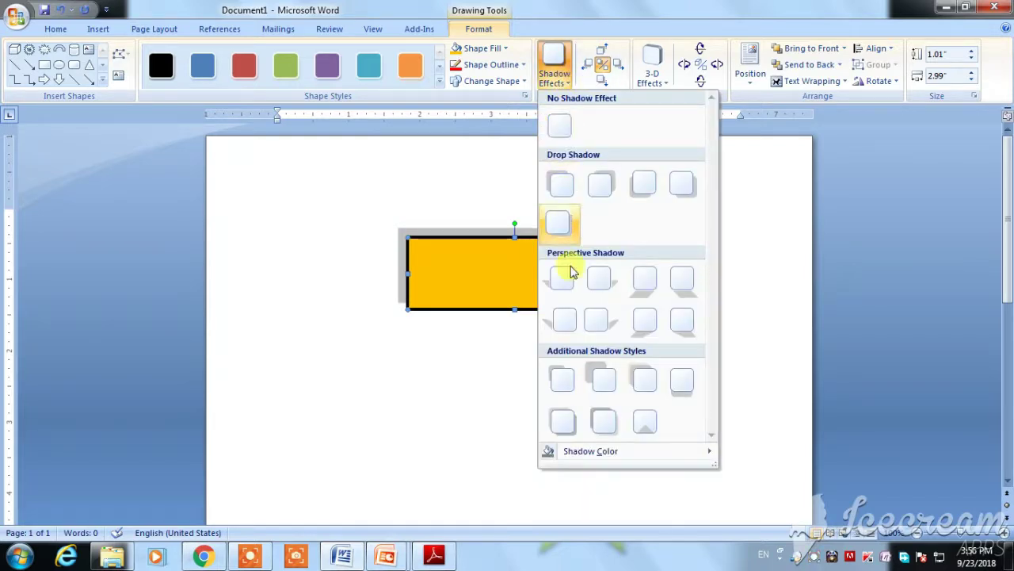
mouse_move(576, 459)
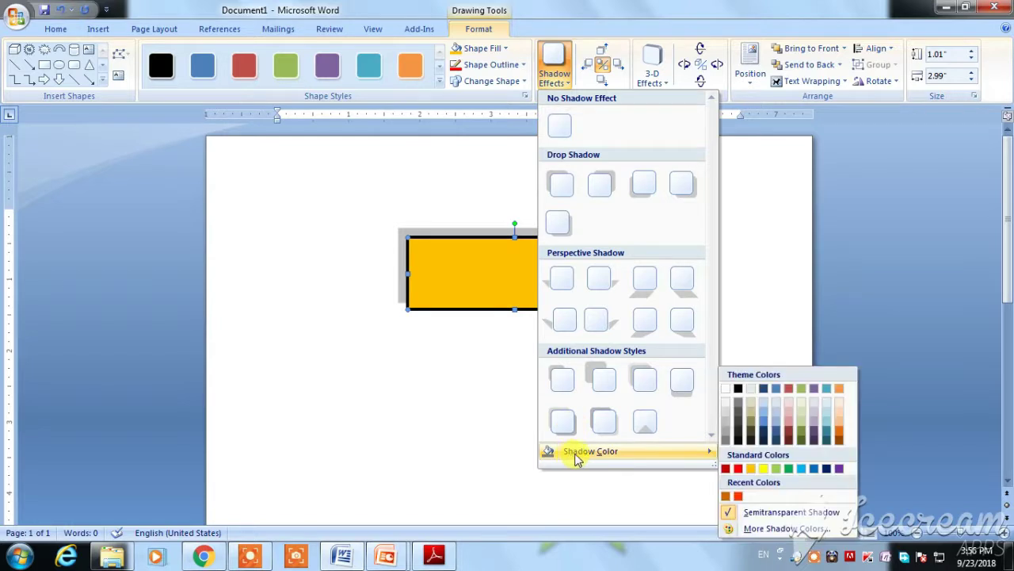
click(738, 471)
Nudge the rectangle left and up, then draw a green-filled oval over its left end
key(Left)
key(Left)
key(Left)
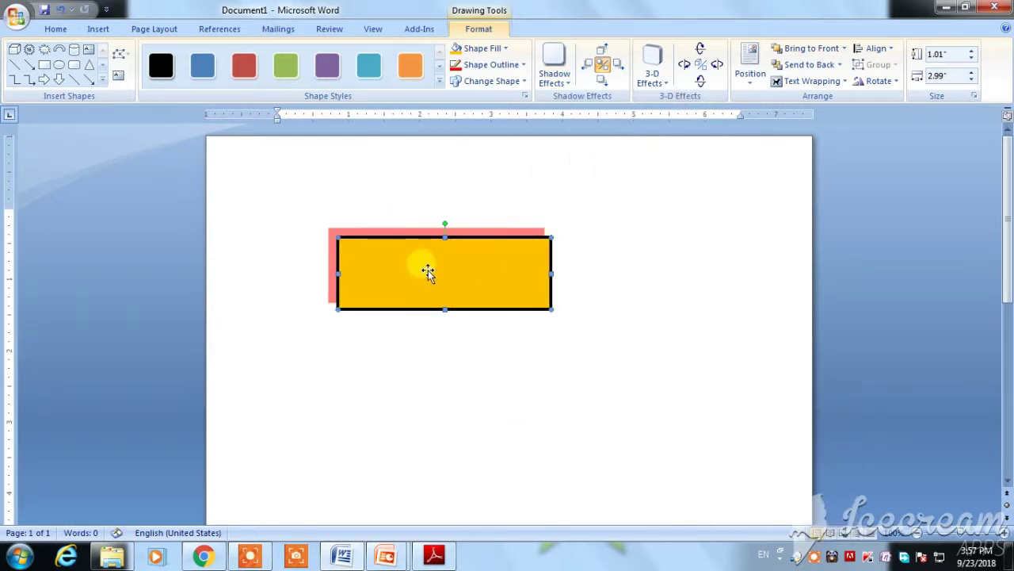
key(Up)
key(Up)
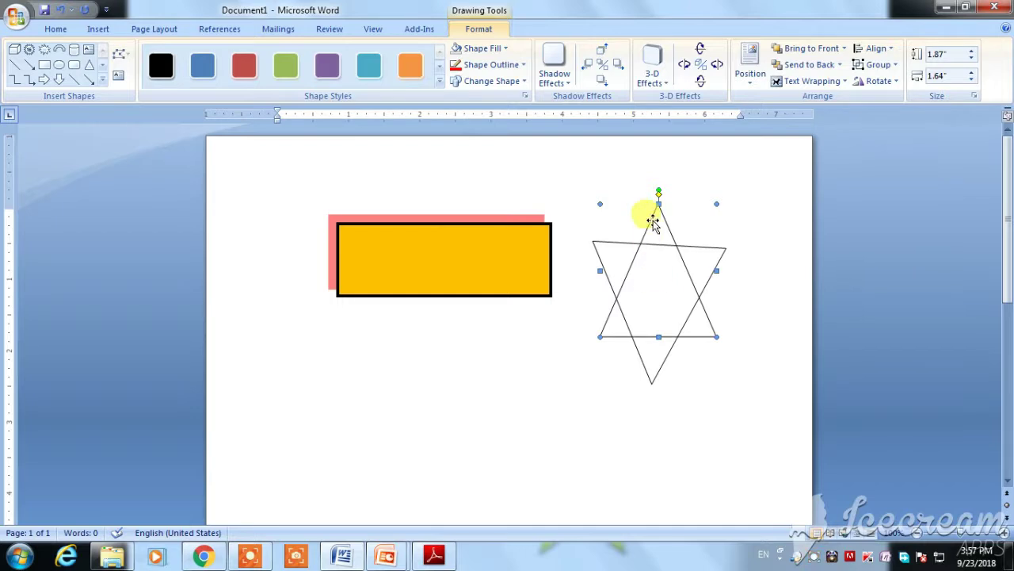
click(59, 64)
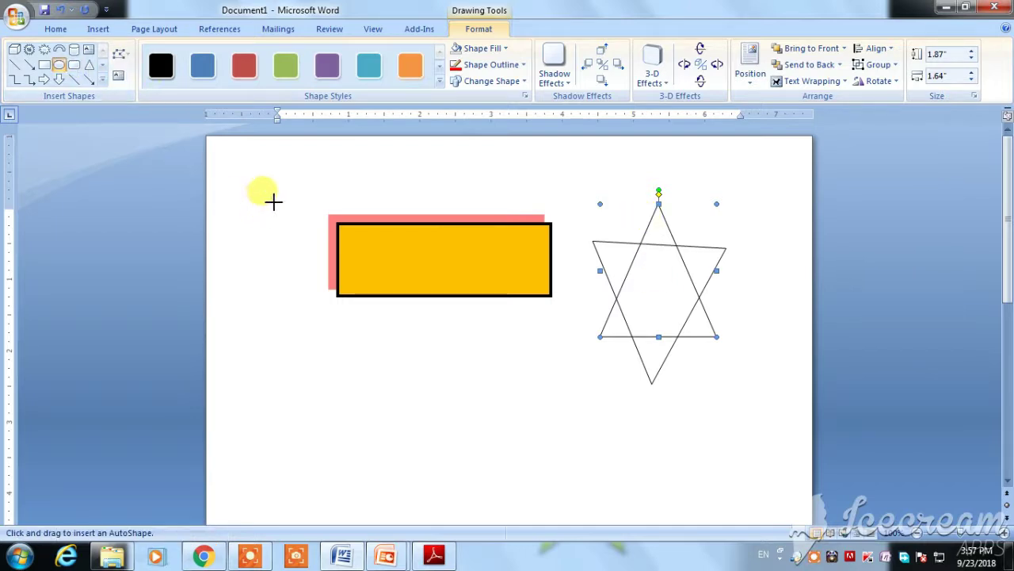
drag(395, 299, 273, 203)
click(504, 47)
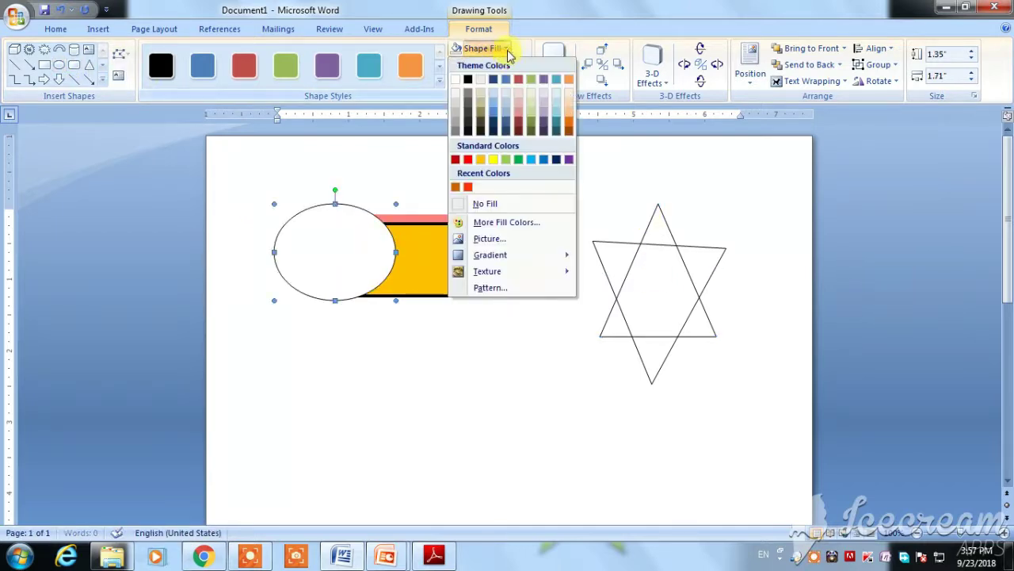
click(519, 160)
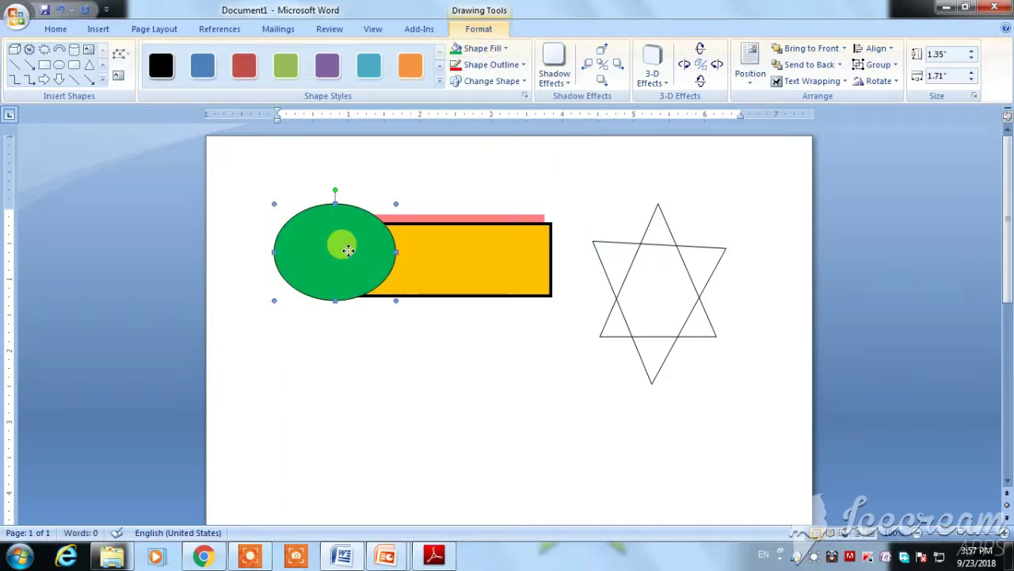
Reorder the shapes so the rectangle sits in front of the green oval, then shift it slightly left
click(828, 65)
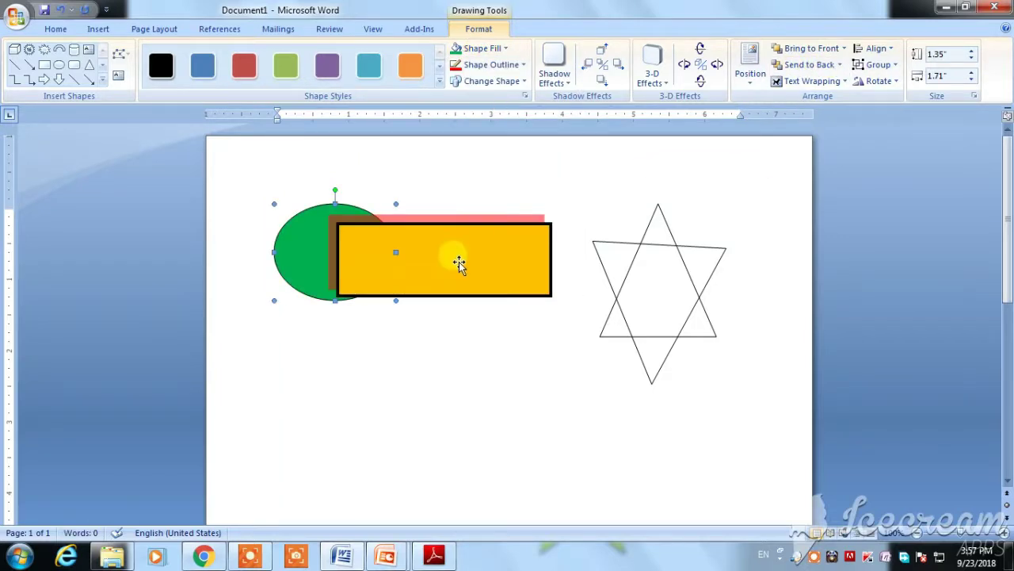
click(466, 258)
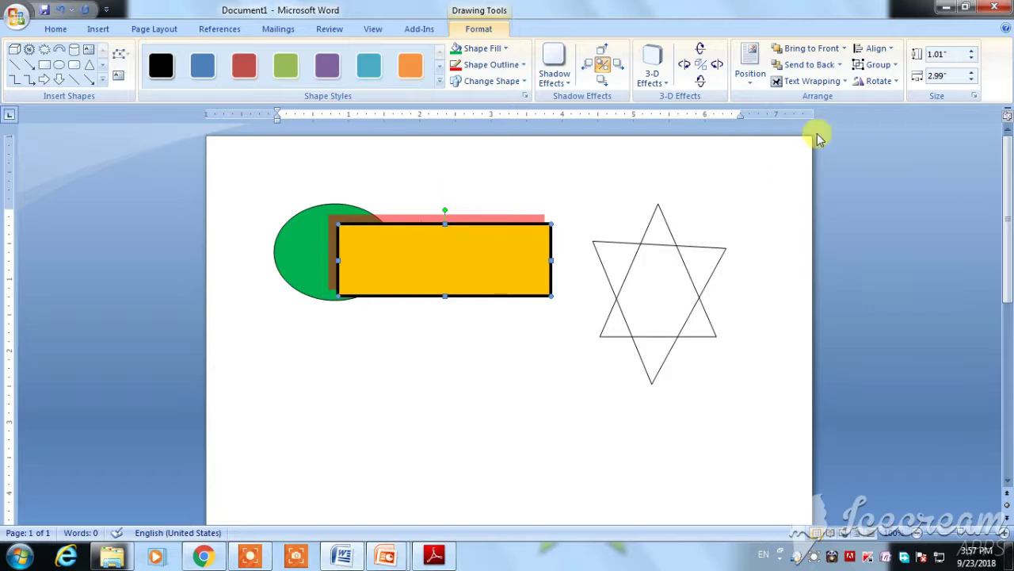
click(801, 65)
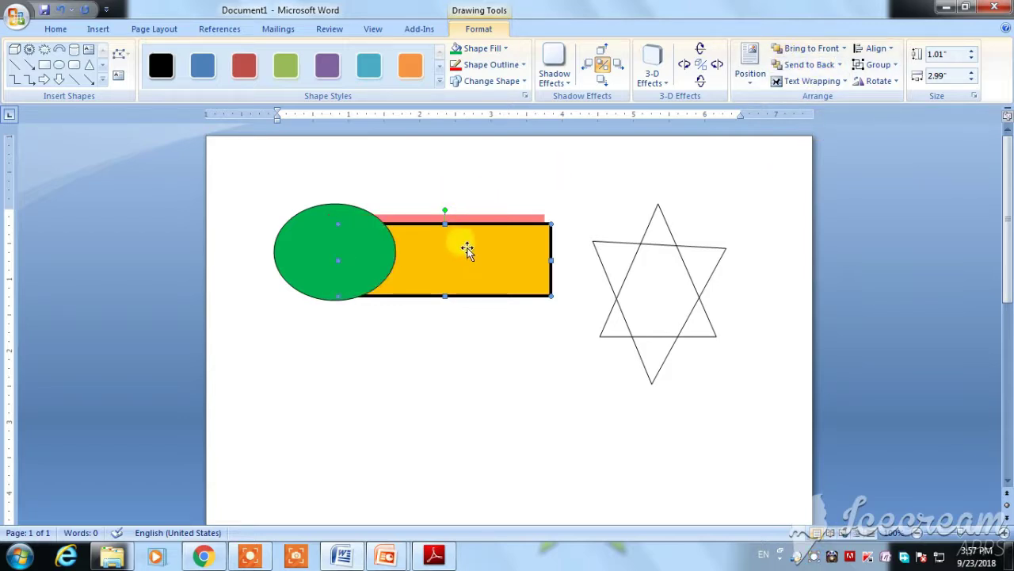
click(804, 49)
click(295, 246)
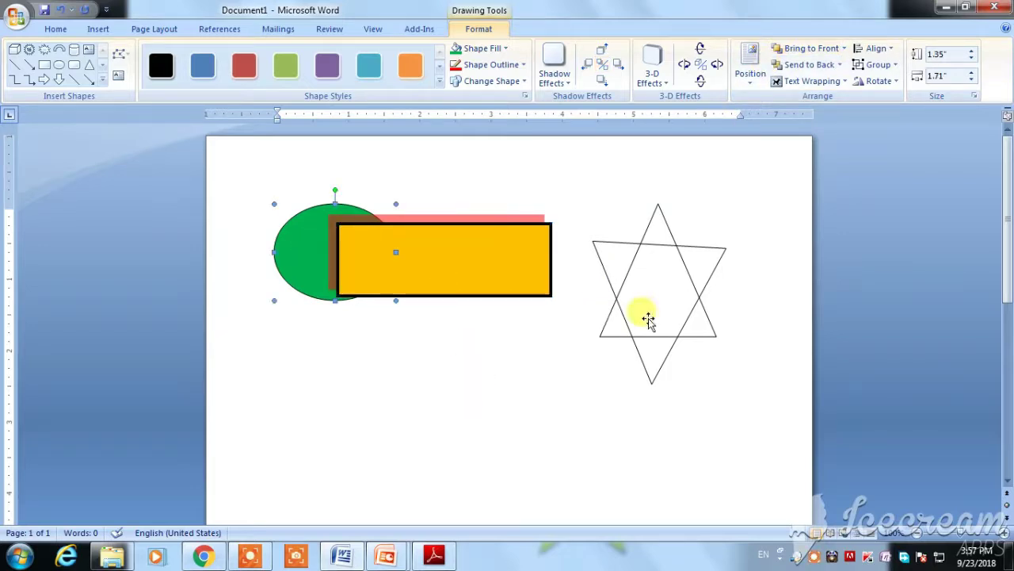
mouse_move(400, 258)
mouse_down()
mouse_move(411, 259)
mouse_move(381, 261)
mouse_up()
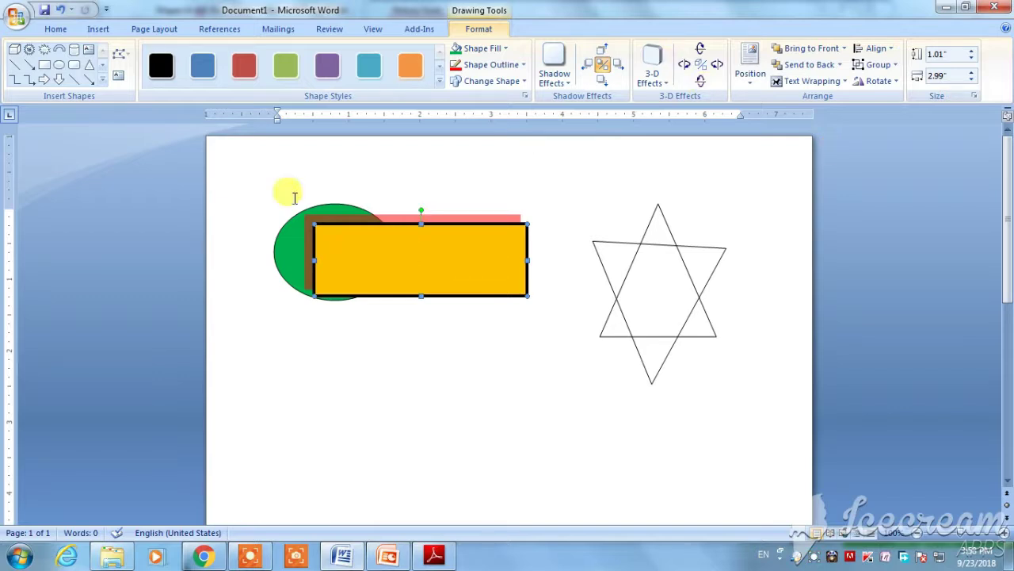
Box-select the oval and rectangle together using the Select Objects tool
click(47, 30)
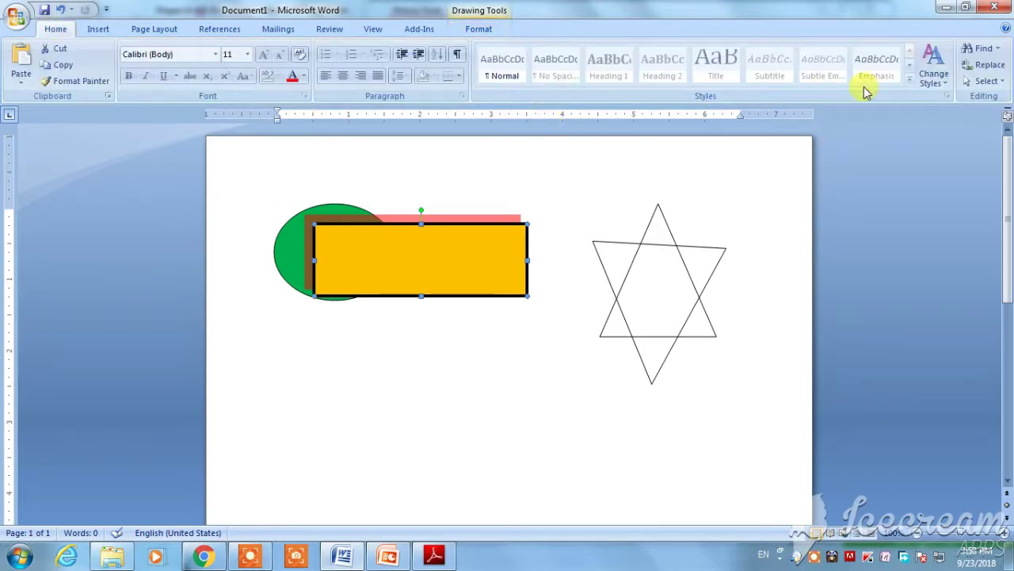
click(1002, 83)
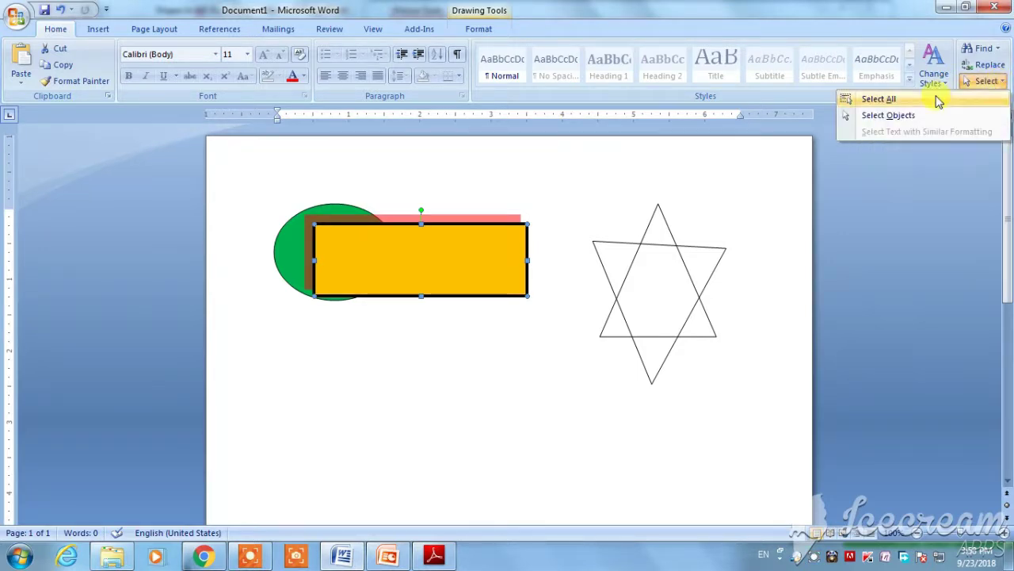
click(880, 118)
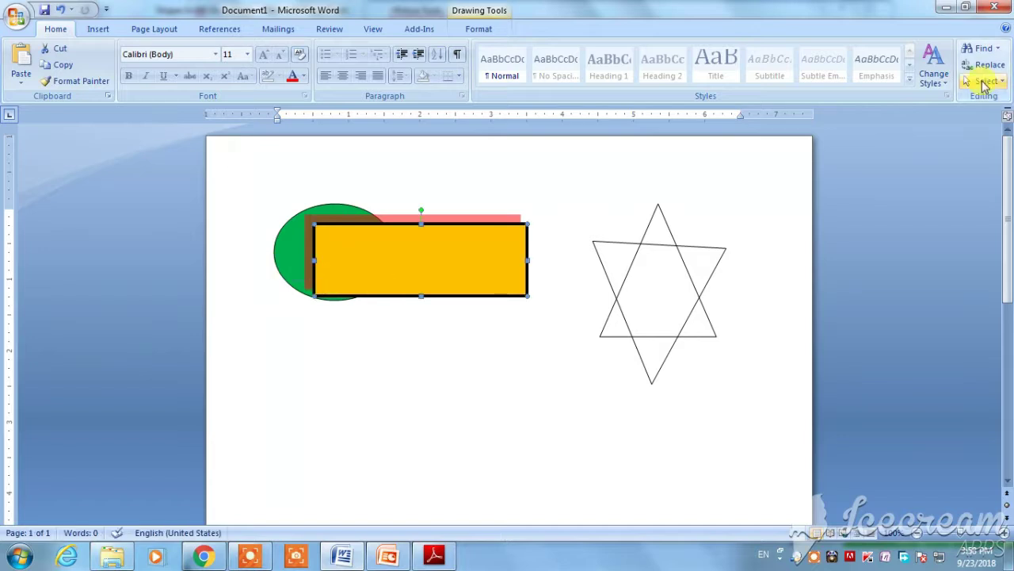
drag(227, 157, 549, 348)
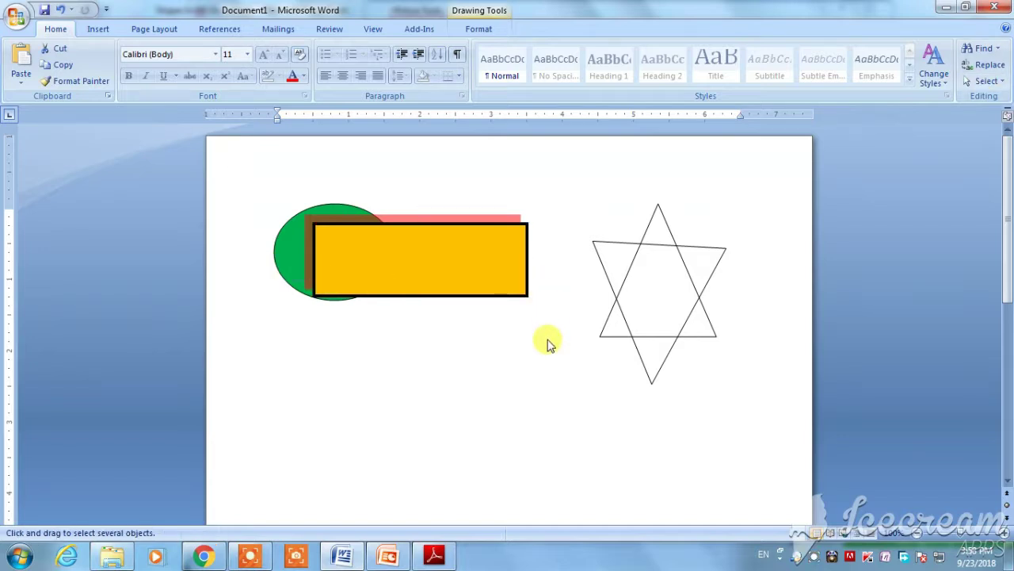
Group the selected oval and rectangle and shift the group slightly up and right
click(478, 29)
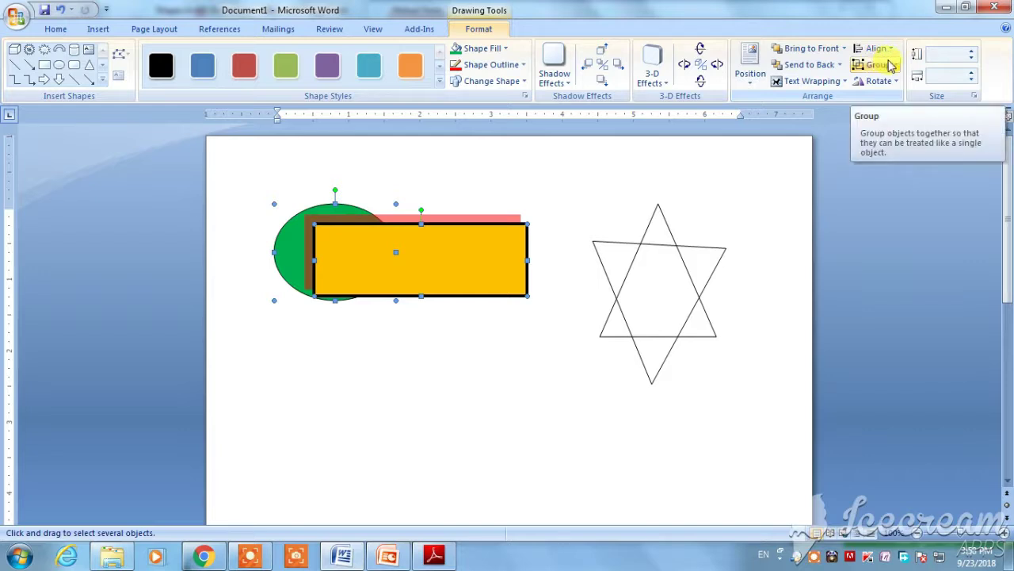
click(892, 66)
click(887, 83)
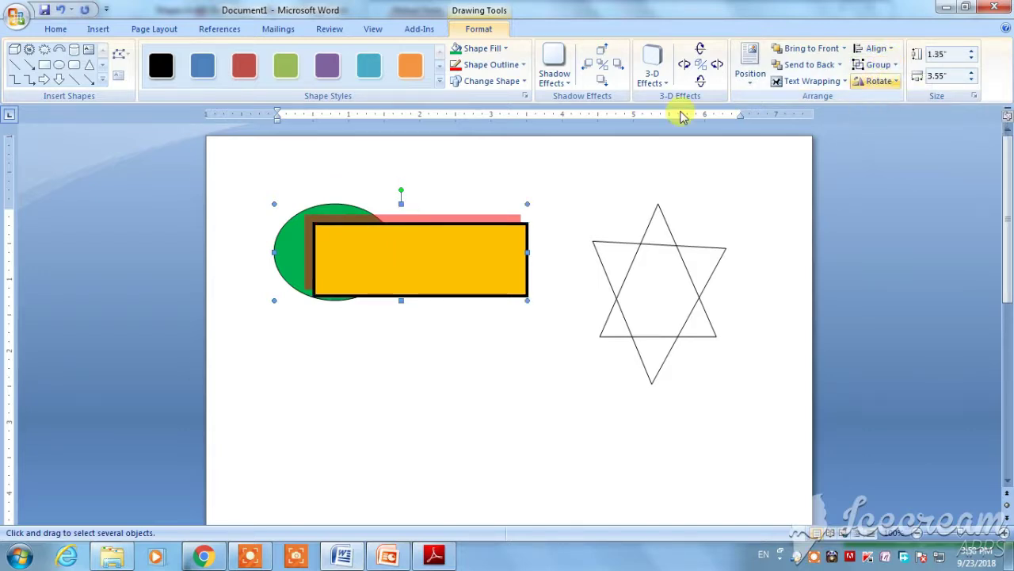
mouse_move(356, 254)
mouse_down()
mouse_move(380, 363)
mouse_move(397, 245)
mouse_up()
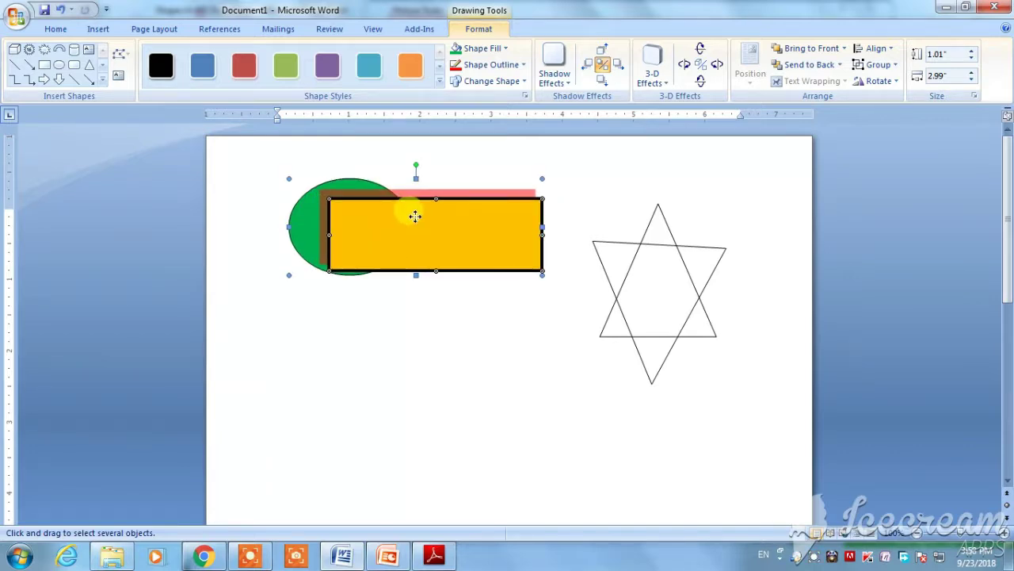
Ungroup the oval and rectangle back into separate shapes
right_click(416, 215)
mouse_move(442, 301)
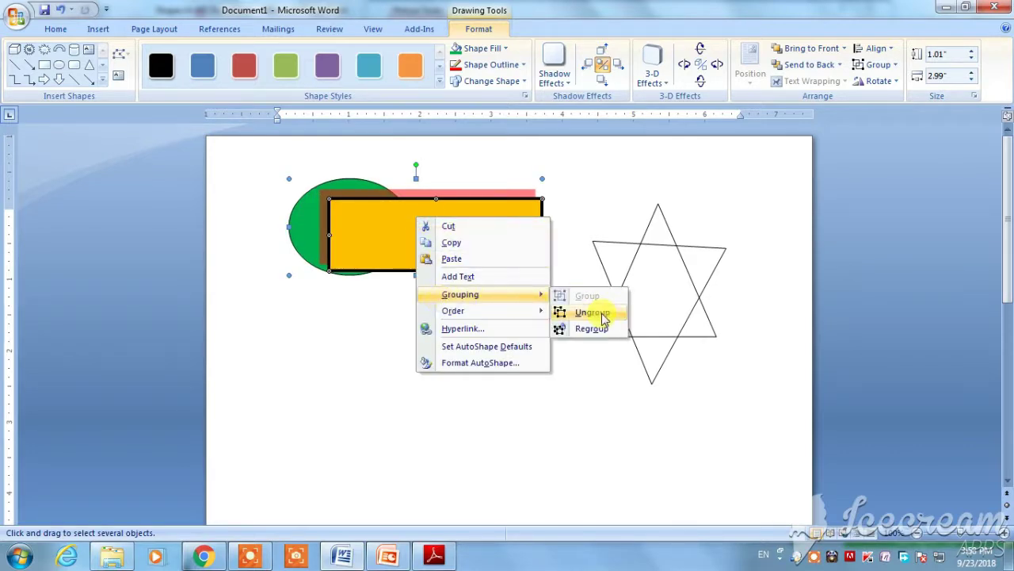
click(463, 347)
click(544, 339)
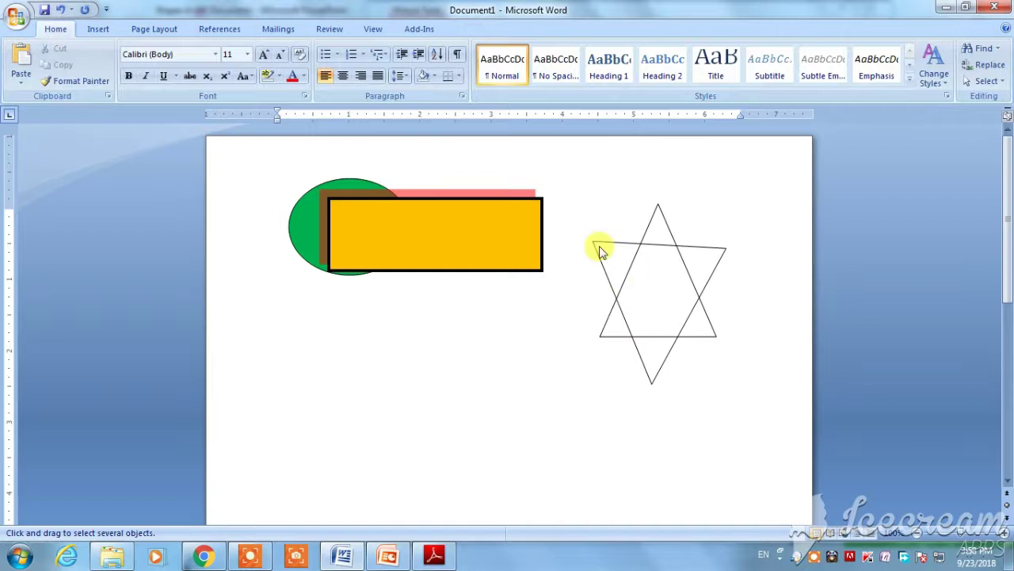
Group the star's two triangles, shift the star left, and give it a thick red outline
drag(559, 178, 737, 415)
right_click(659, 287)
mouse_move(687, 356)
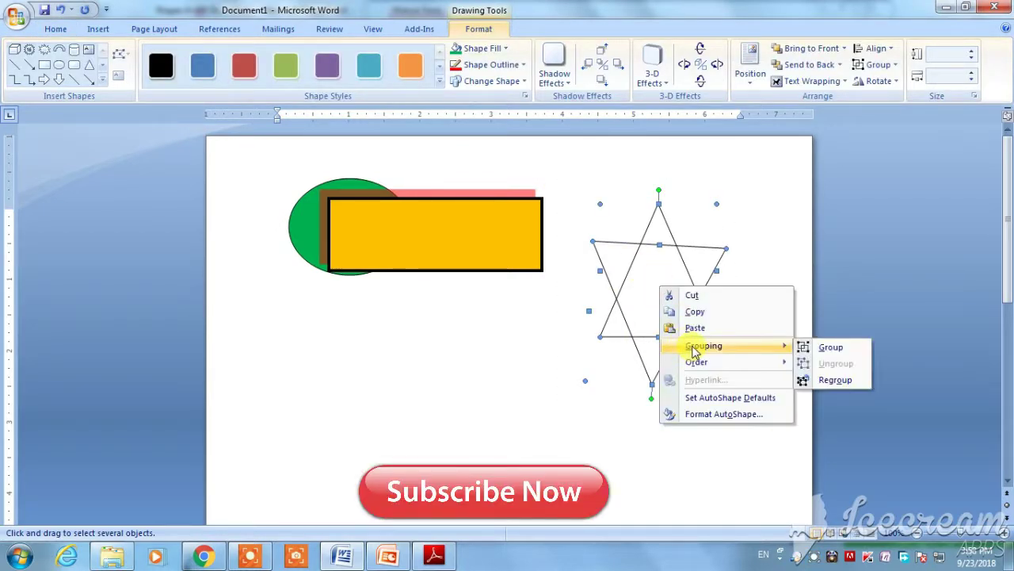
click(824, 347)
mouse_move(654, 262)
mouse_down()
mouse_move(516, 340)
mouse_move(634, 312)
mouse_up()
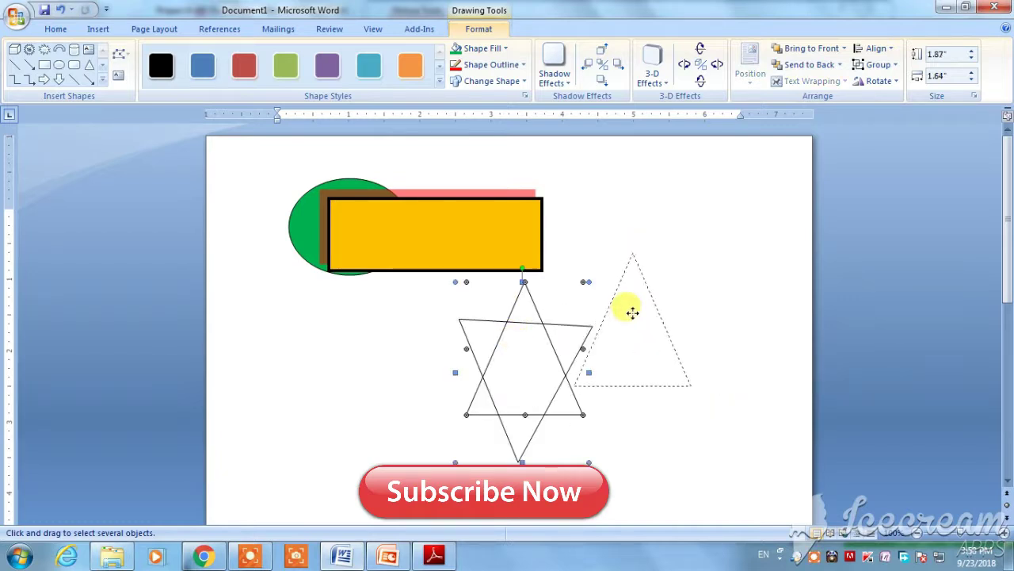
click(511, 65)
Delete the yellow rectangle, red star and green ellipse, leaving the page blank
drag(437, 223, 432, 321)
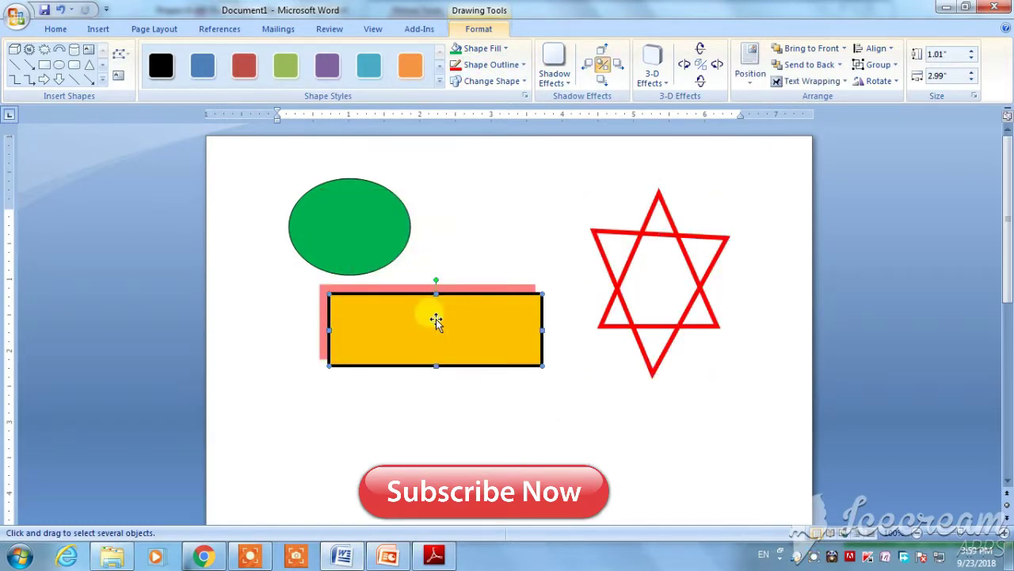
key(Delete)
click(634, 282)
key(Delete)
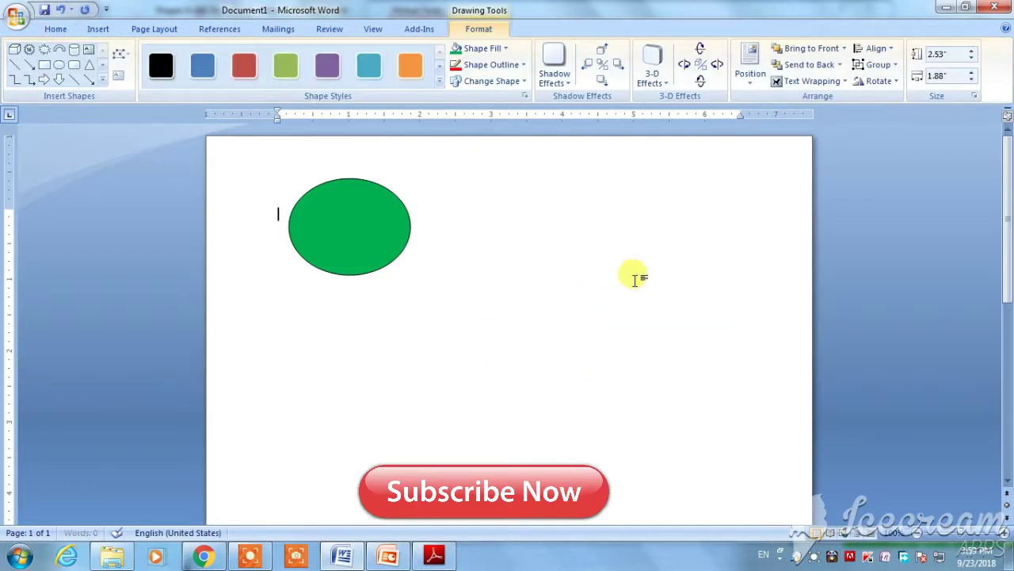
click(341, 220)
key(Delete)
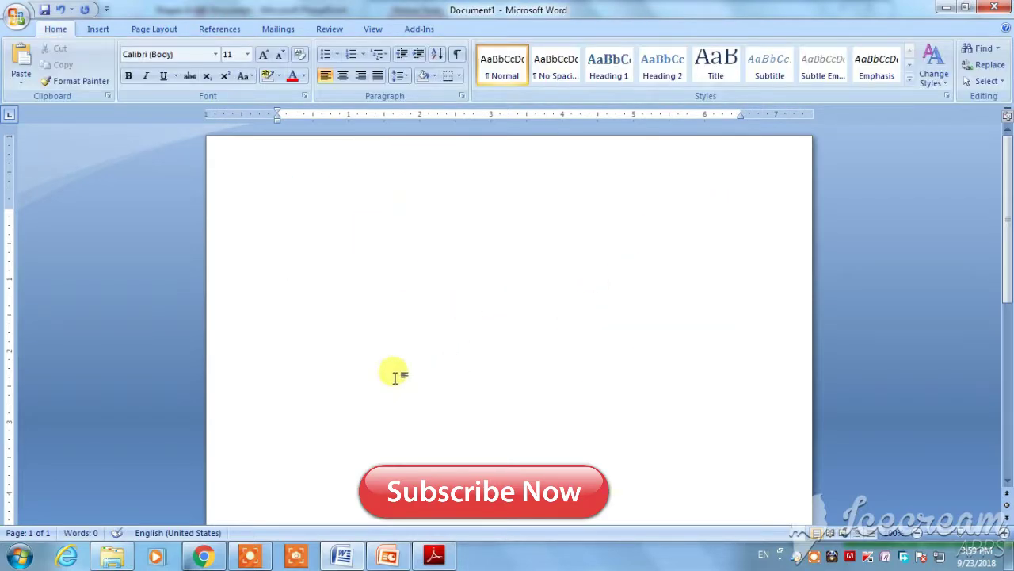
Draw a horizontal right-pointing arrow and a longer plain 4.42" line beneath it
click(98, 29)
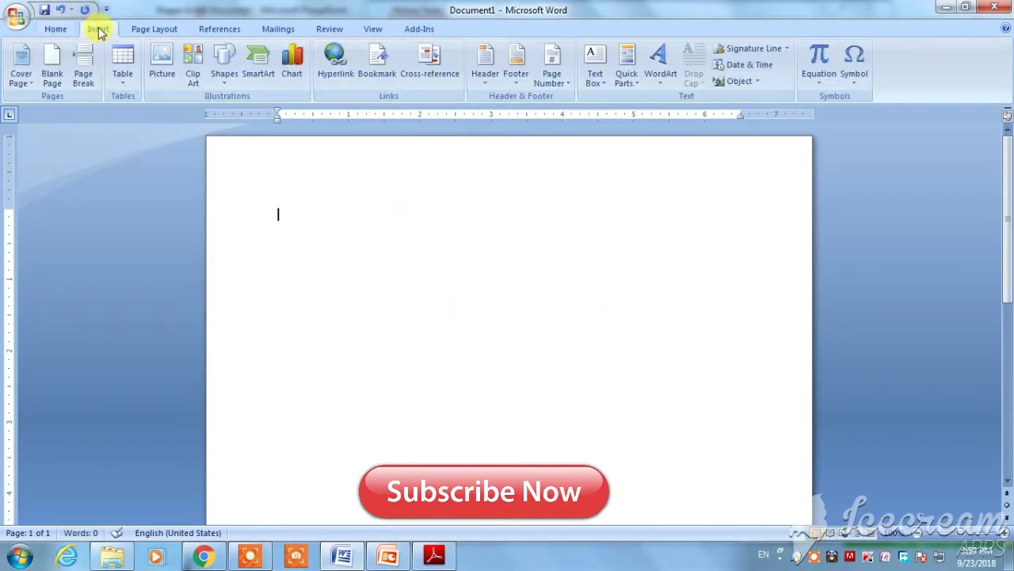
click(225, 75)
click(233, 157)
drag(395, 247, 626, 246)
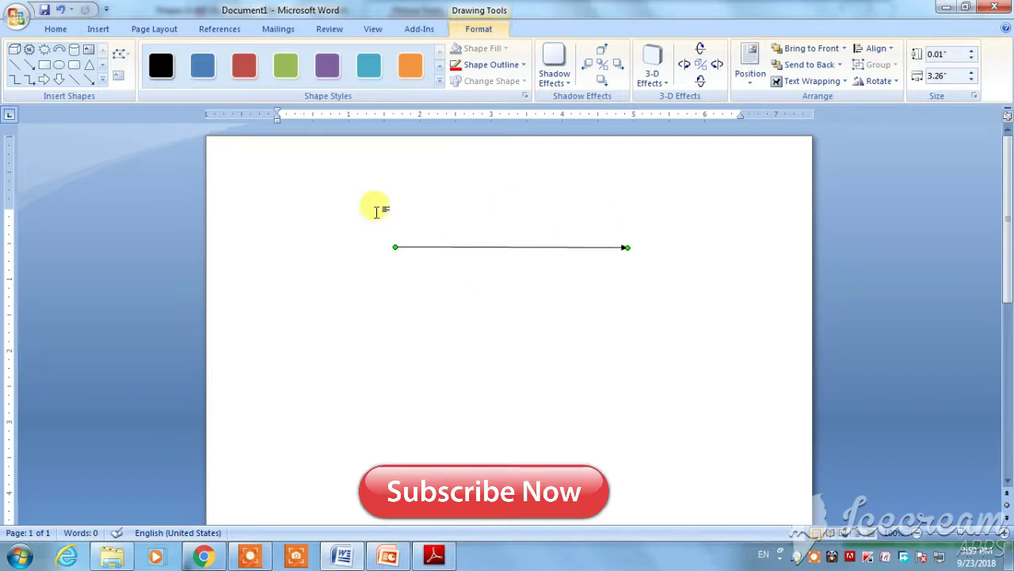
click(75, 81)
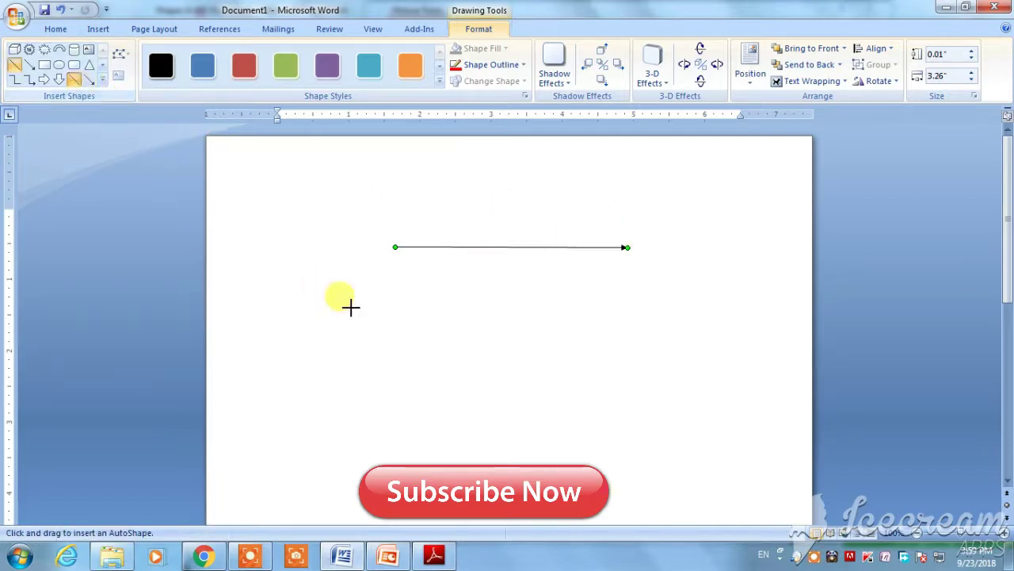
drag(339, 310, 662, 309)
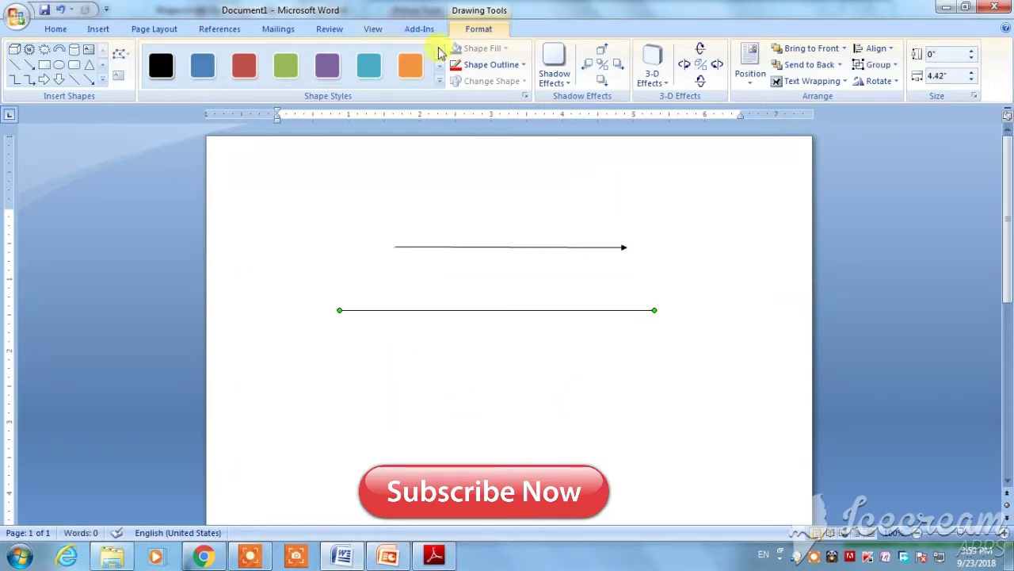
click(98, 29)
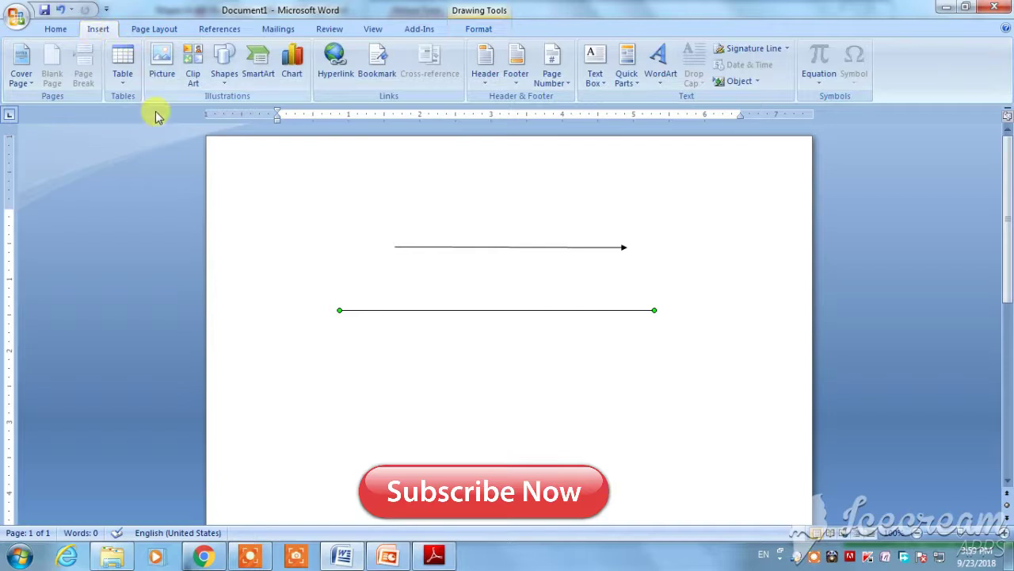
Draw a 24-point star, move it to the upper left, and resize it to 2.69 inches wide
click(224, 79)
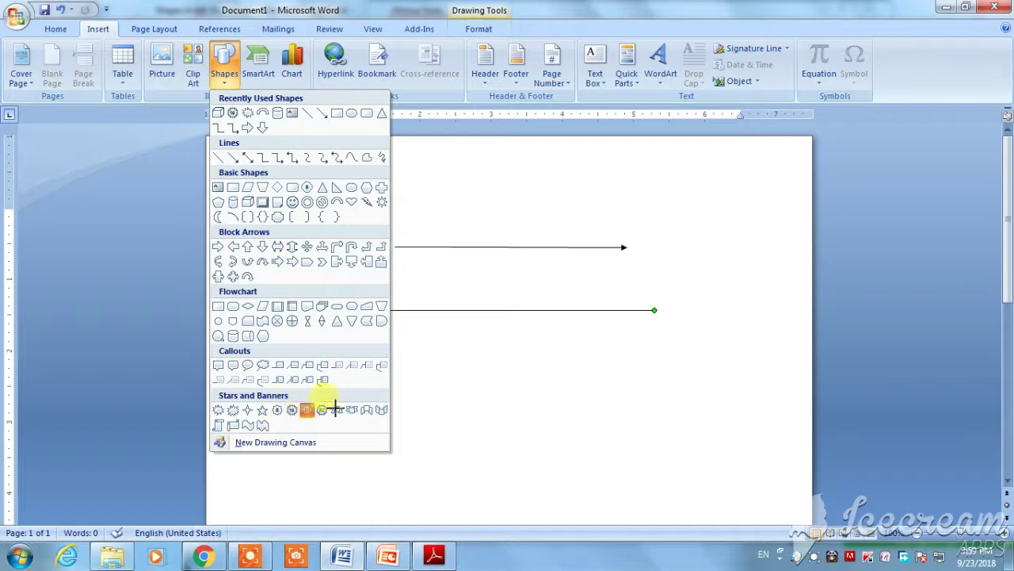
drag(461, 338, 619, 409)
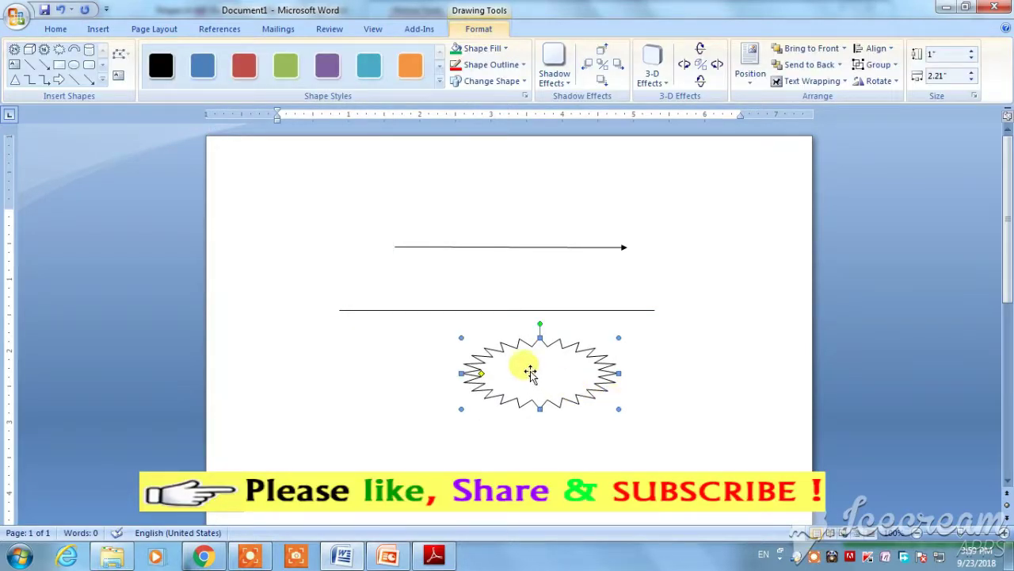
mouse_move(528, 367)
mouse_down()
mouse_move(448, 363)
mouse_move(349, 207)
mouse_up()
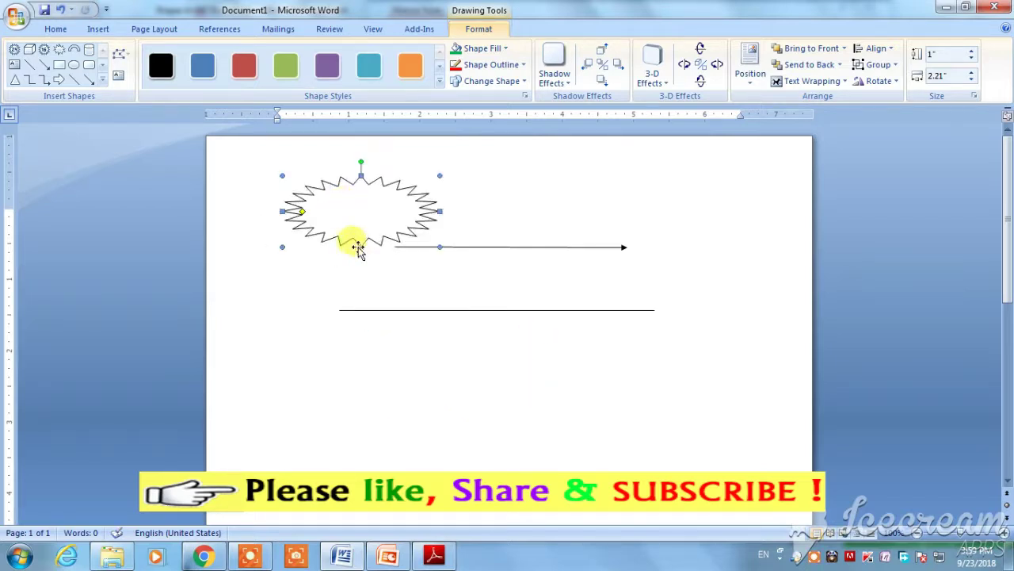
drag(361, 246, 360, 262)
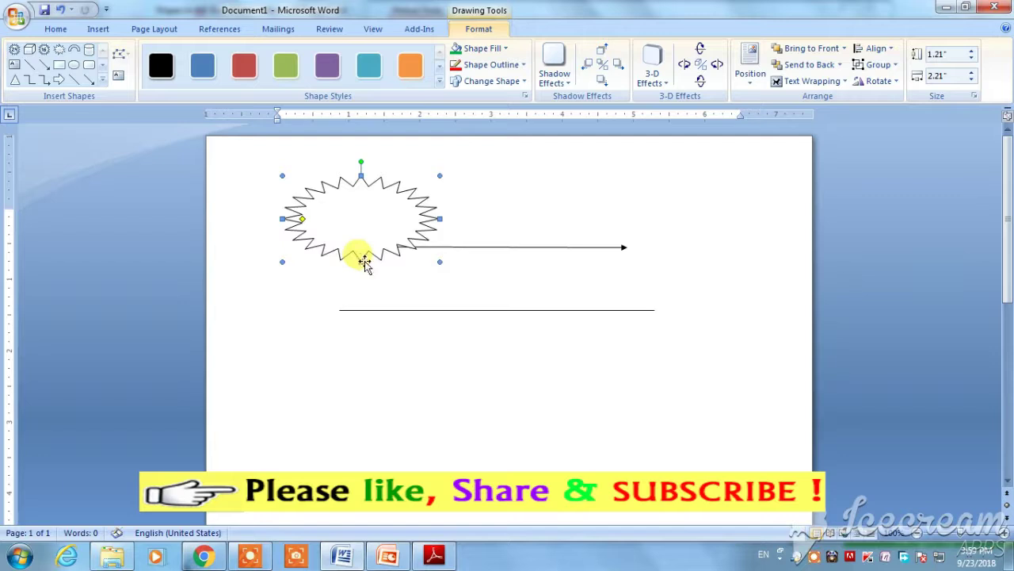
drag(440, 219, 474, 218)
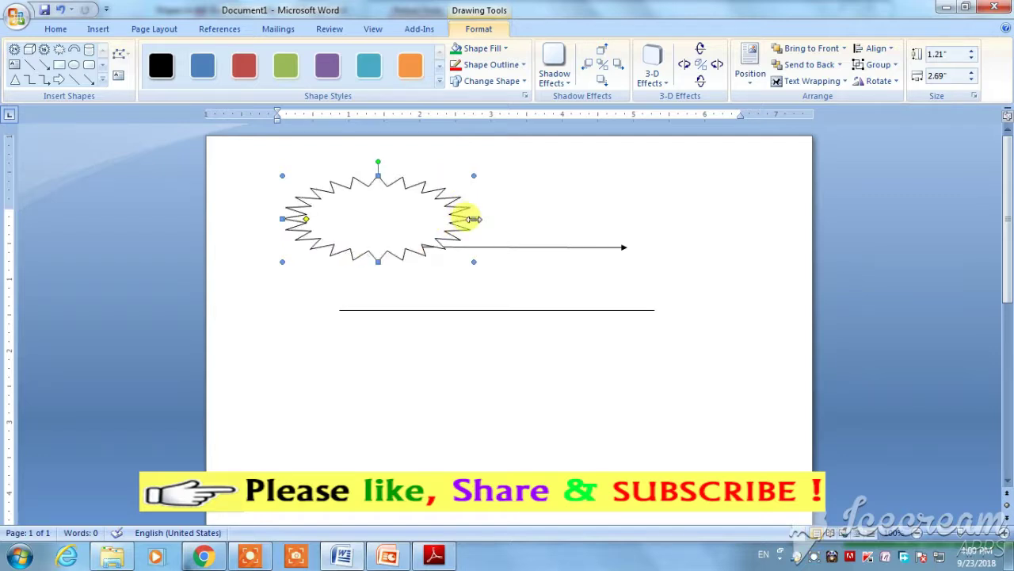
Delete the arrow, the star and the horizontal line so the page is empty
click(497, 248)
key(Delete)
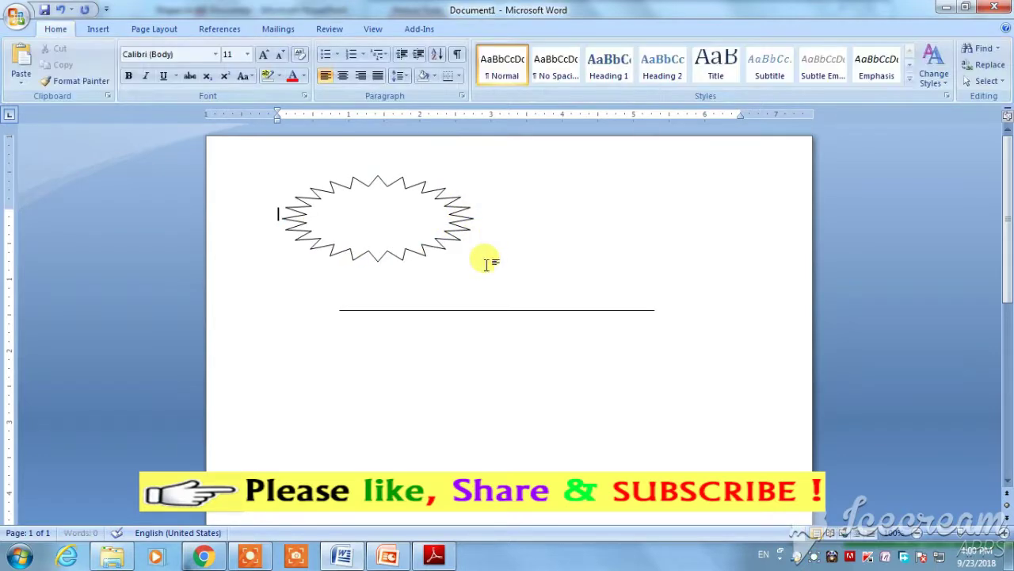
drag(449, 205, 513, 228)
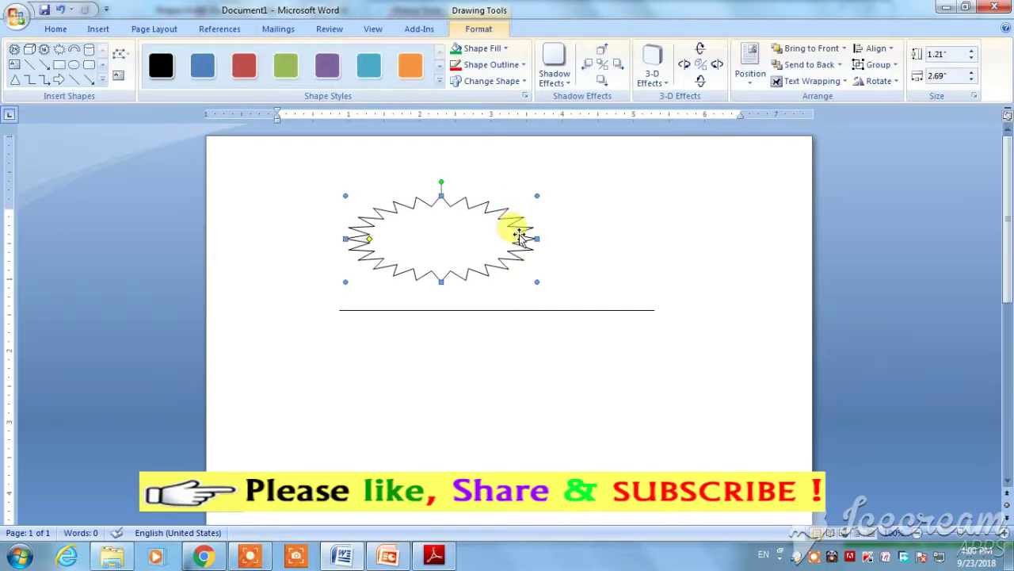
key(Delete)
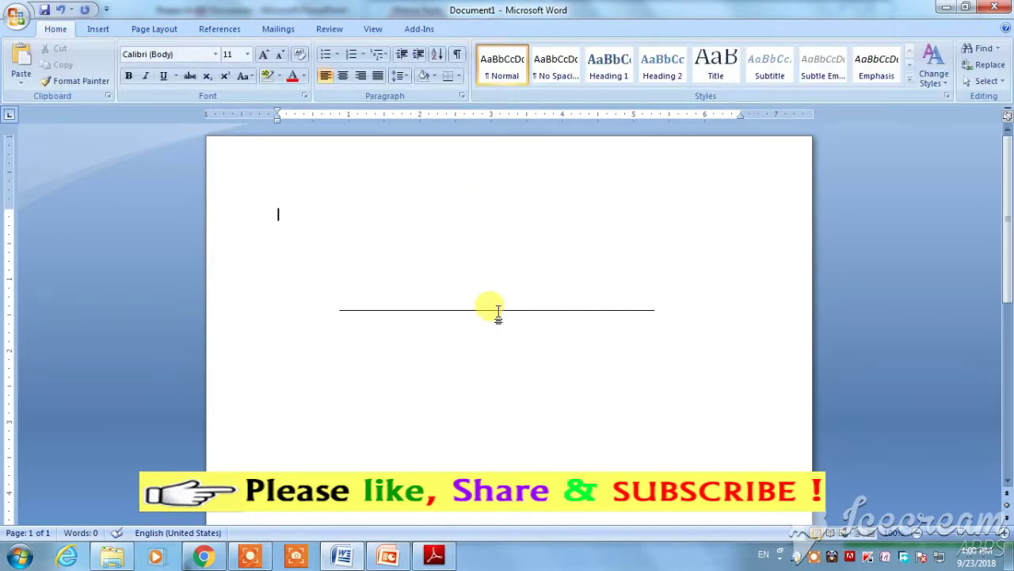
click(498, 309)
key(Delete)
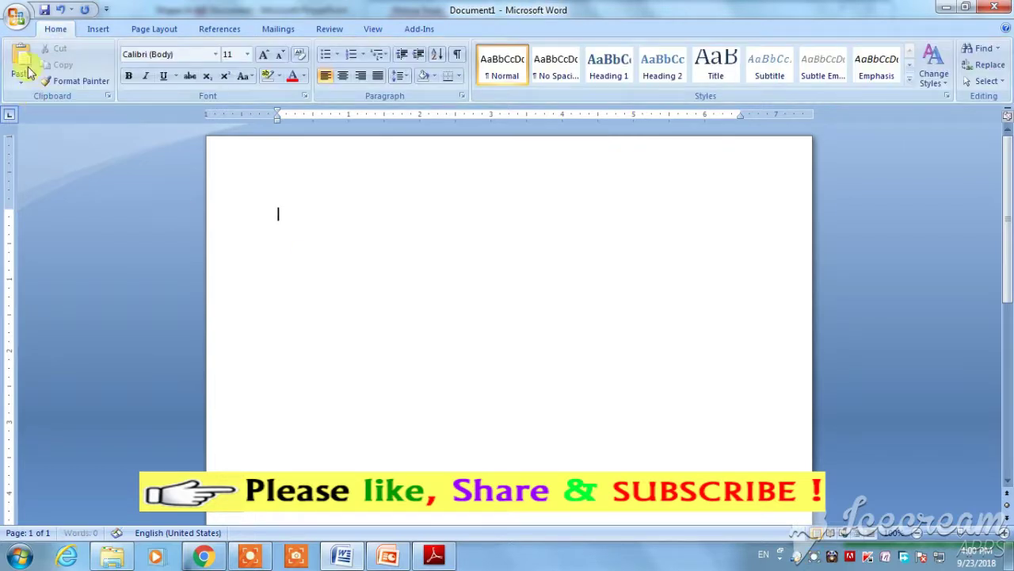
Draw a 1.03" by 2.38" Flowchart: Alternate Process rounded rectangle and place it toward the upper left
click(100, 32)
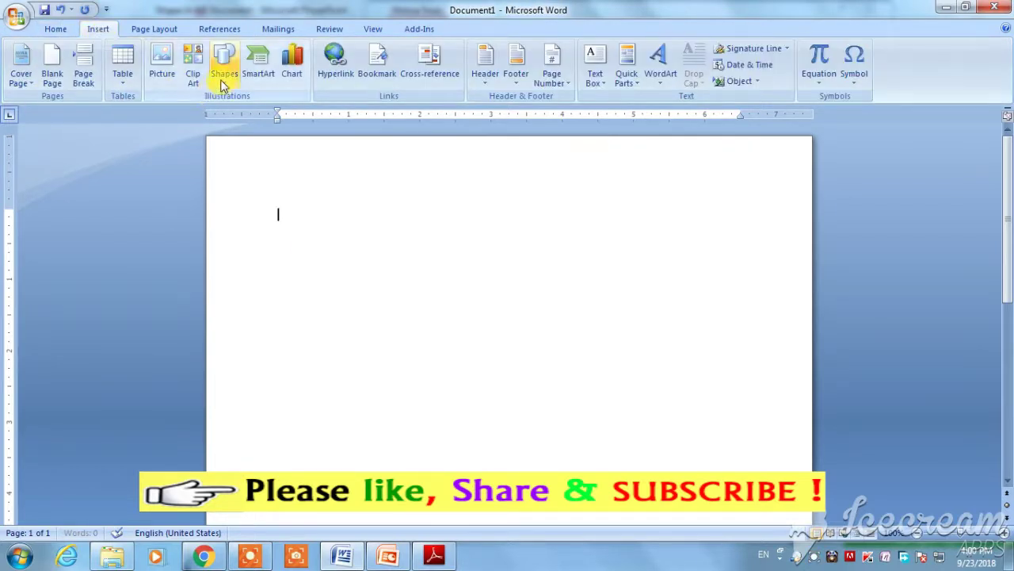
click(222, 77)
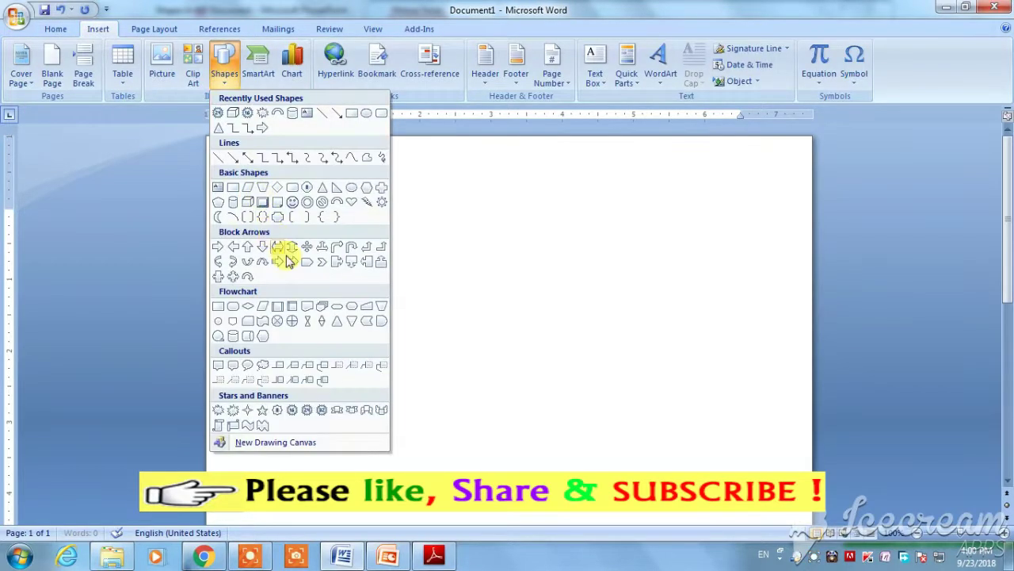
click(232, 315)
drag(437, 208, 607, 280)
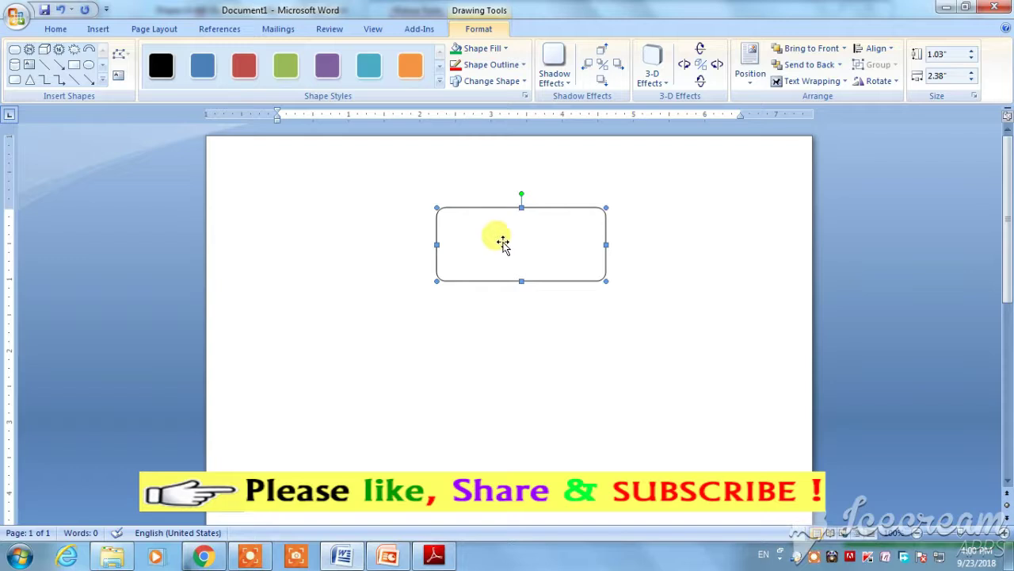
mouse_move(502, 240)
mouse_down()
mouse_move(385, 236)
mouse_move(412, 234)
mouse_up()
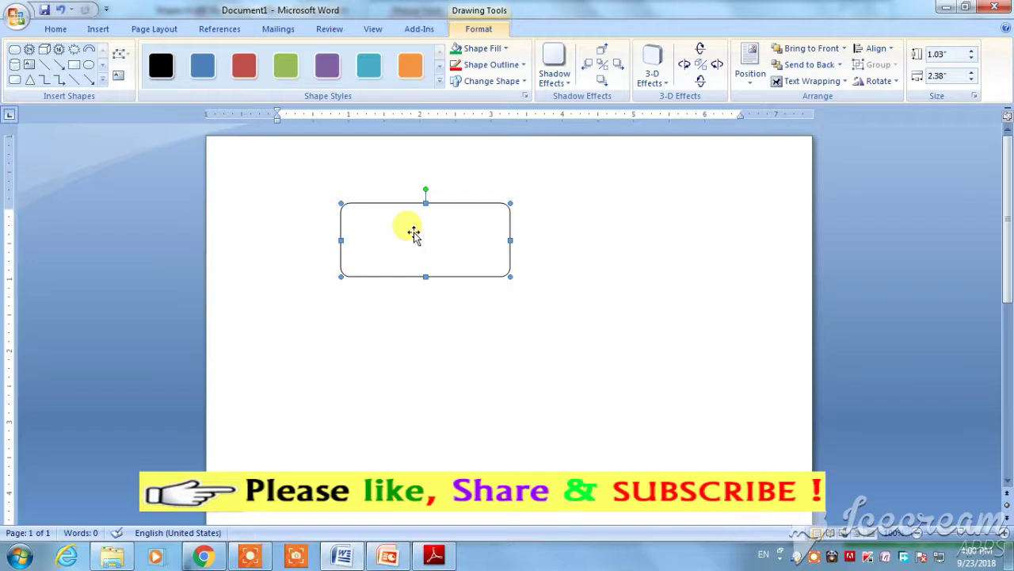
drag(418, 231, 477, 320)
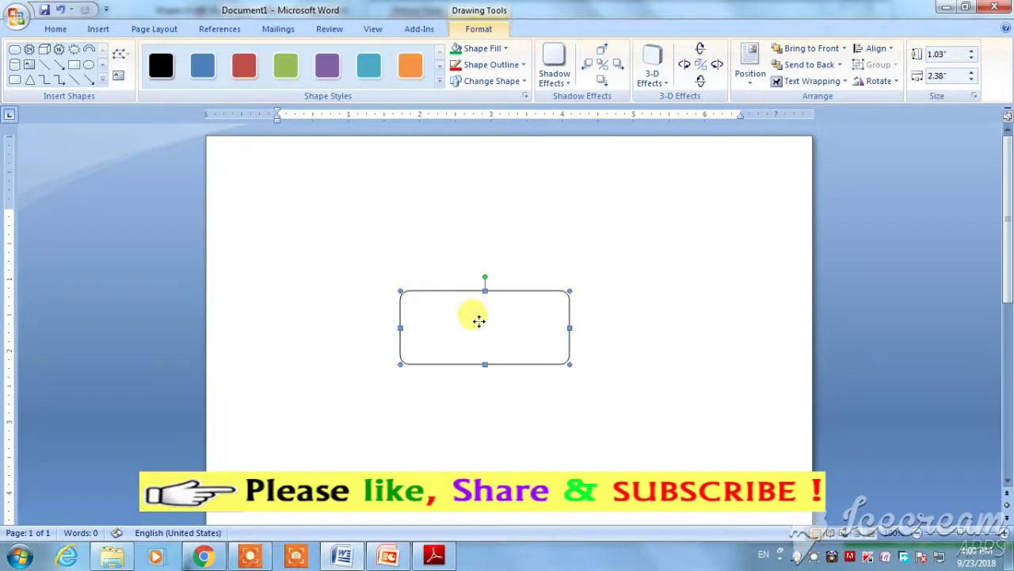
drag(379, 216, 381, 220)
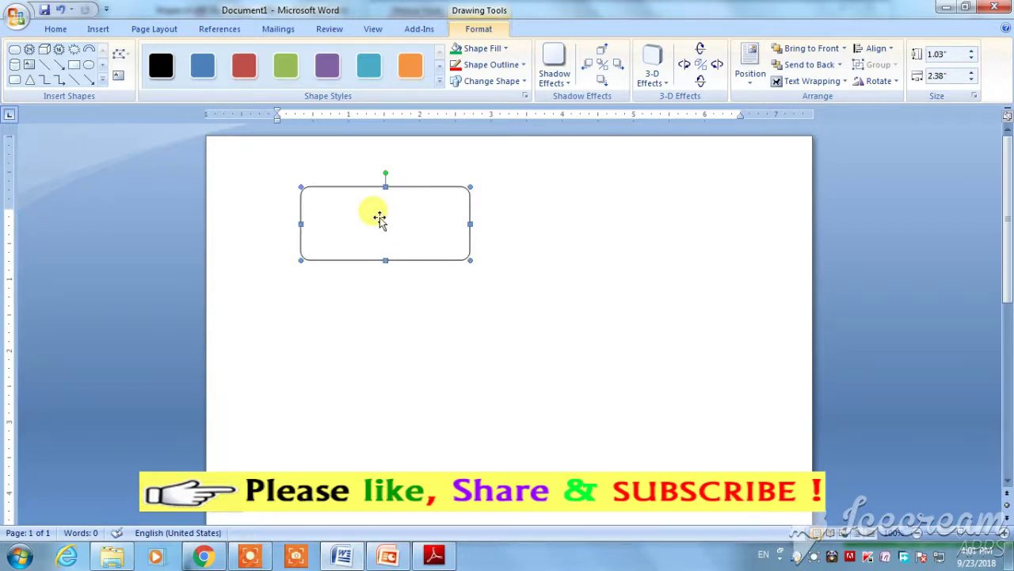